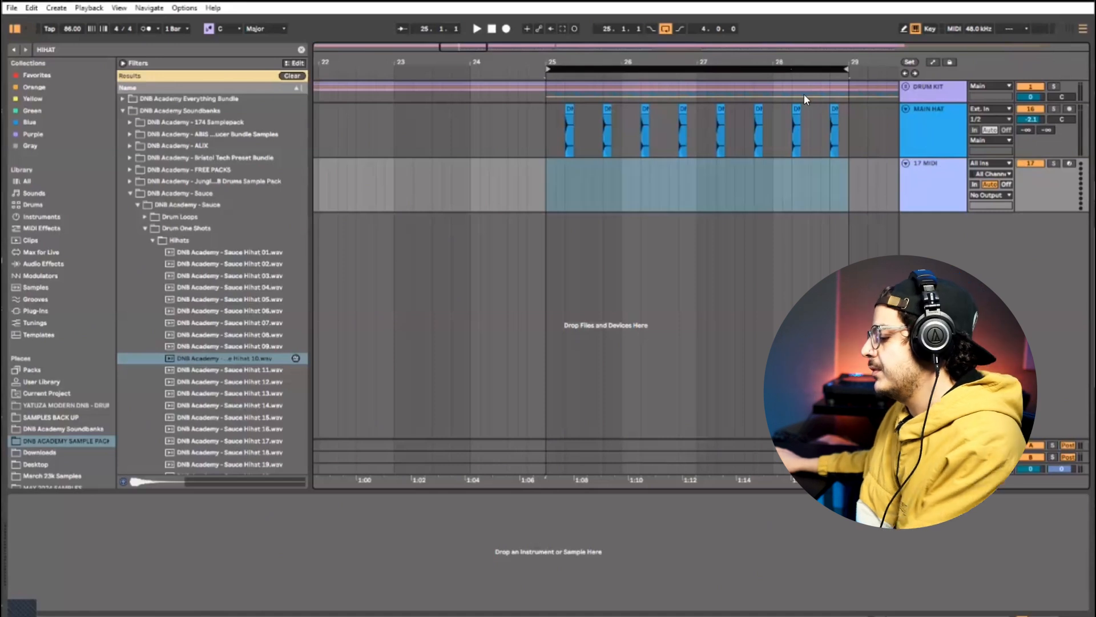
- Find the Operator instrument in the library and load it onto MIDI track 17
key(space)
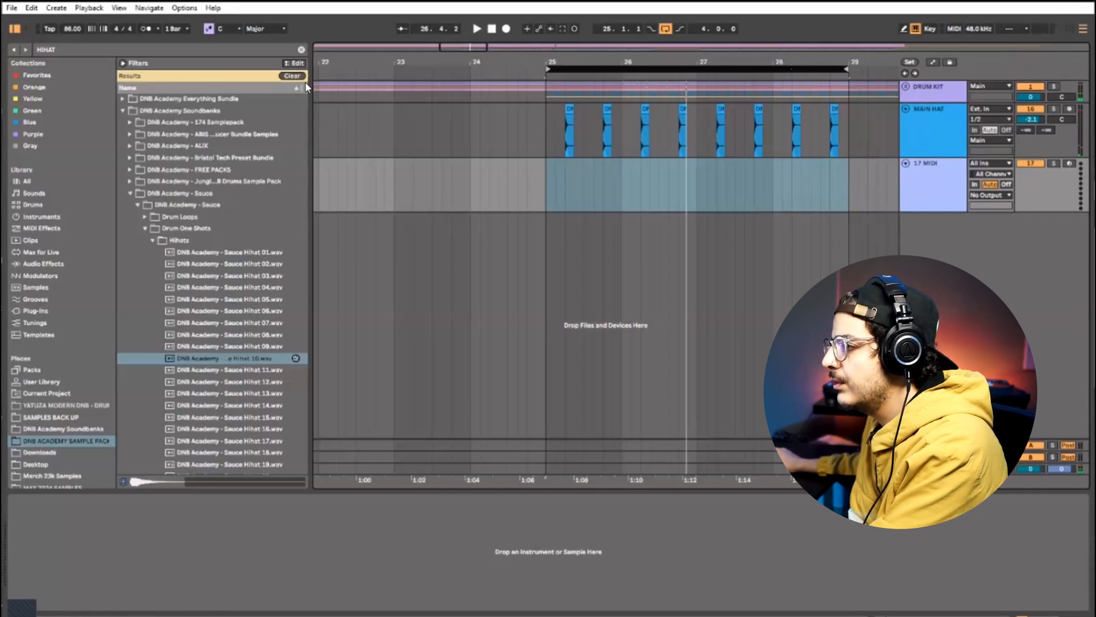
drag(303, 92, 127, 247)
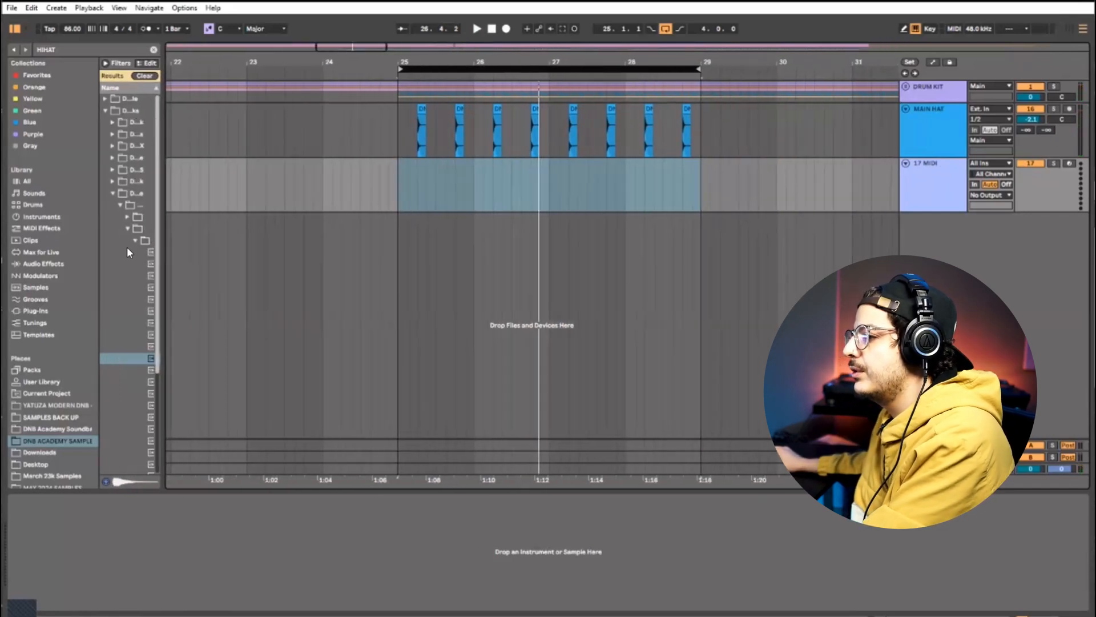
click(41, 217)
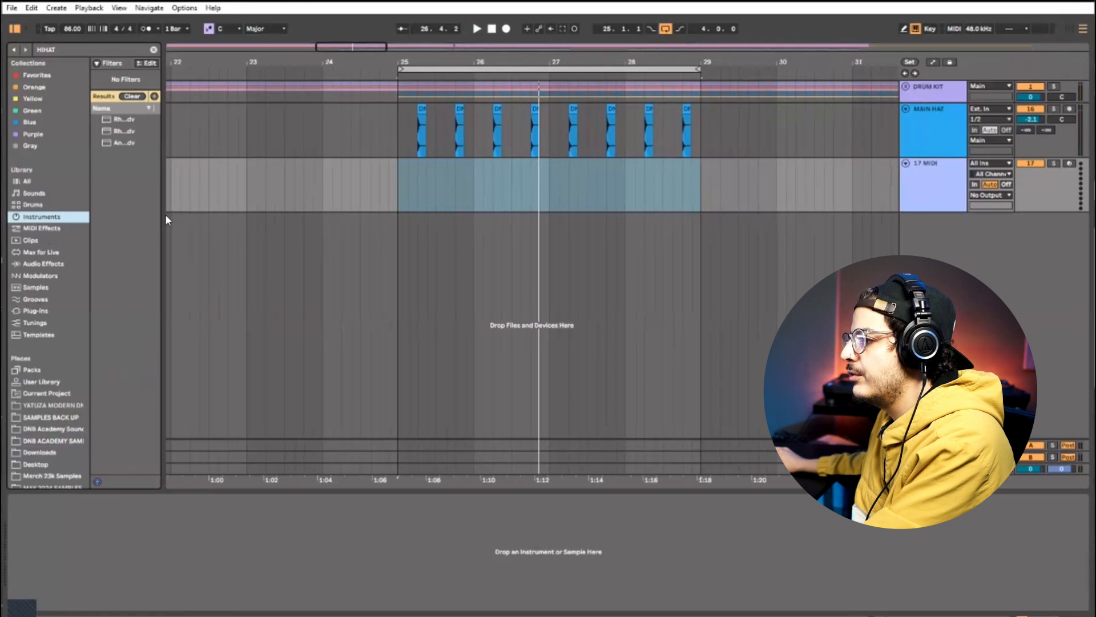
drag(164, 217, 331, 233)
click(152, 211)
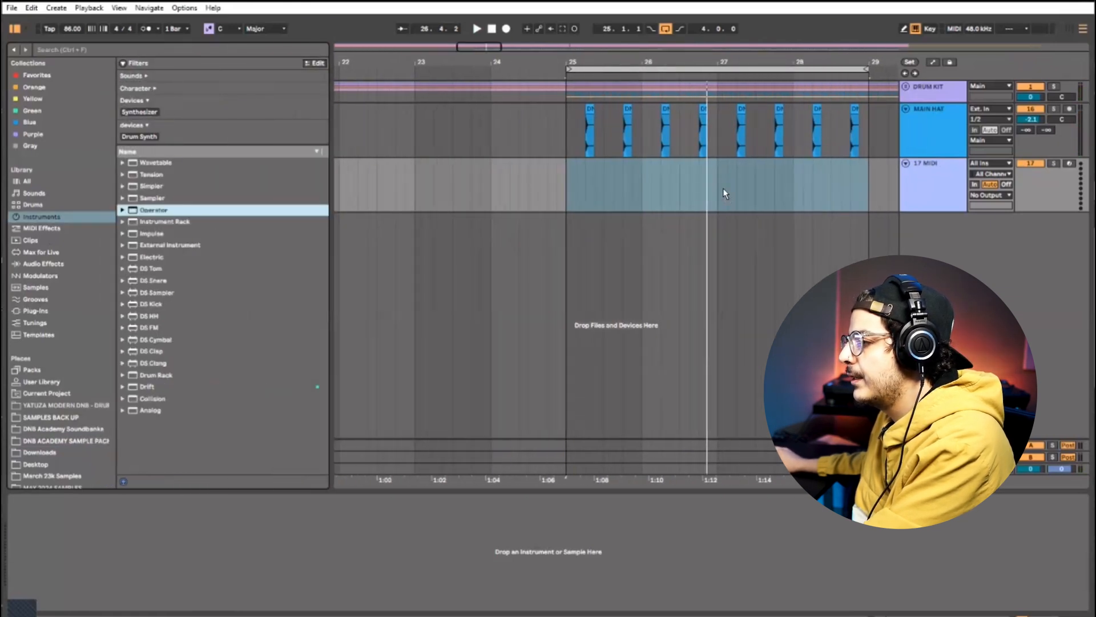
key(Return)
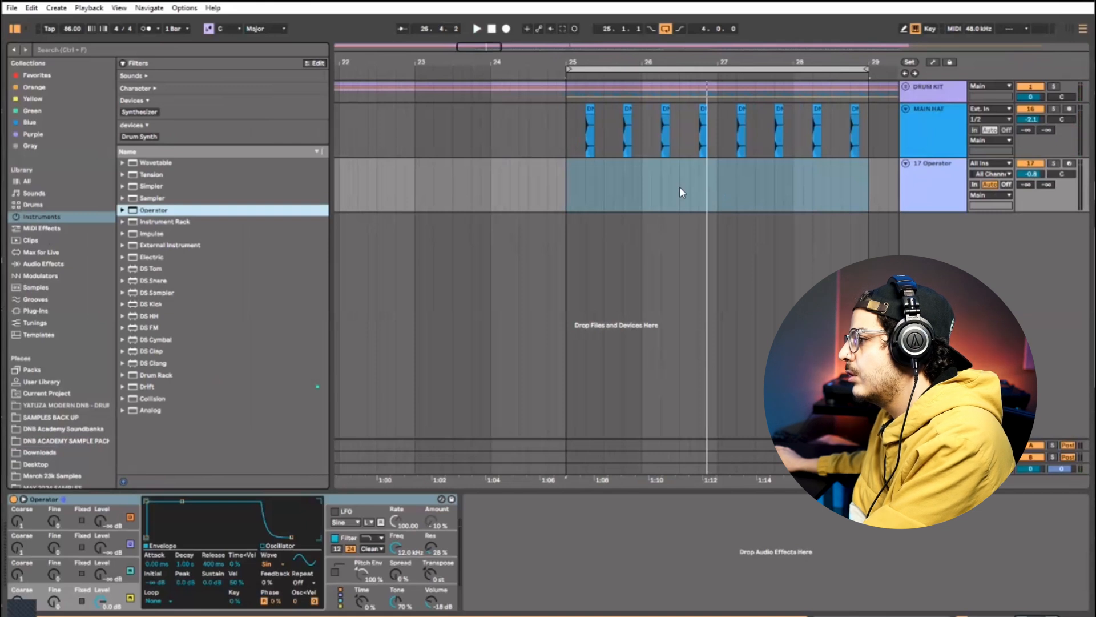
- Create a two-bar MIDI clip from bar 25 on the Operator track, containing one F3 note extended over the full clip
drag(680, 186, 563, 184)
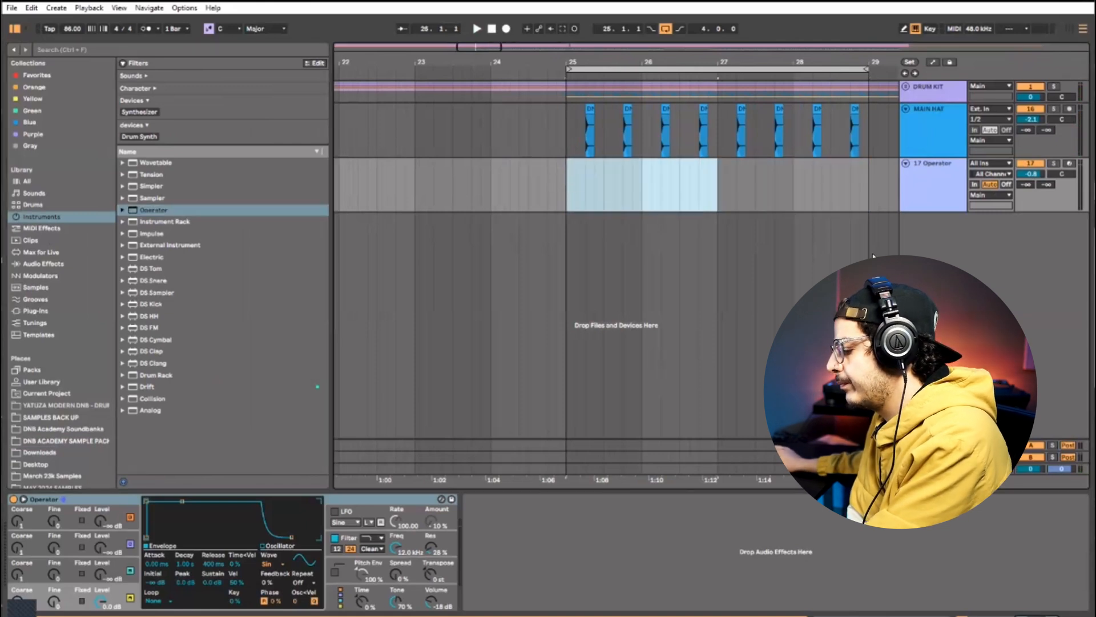
drag(720, 192, 573, 200)
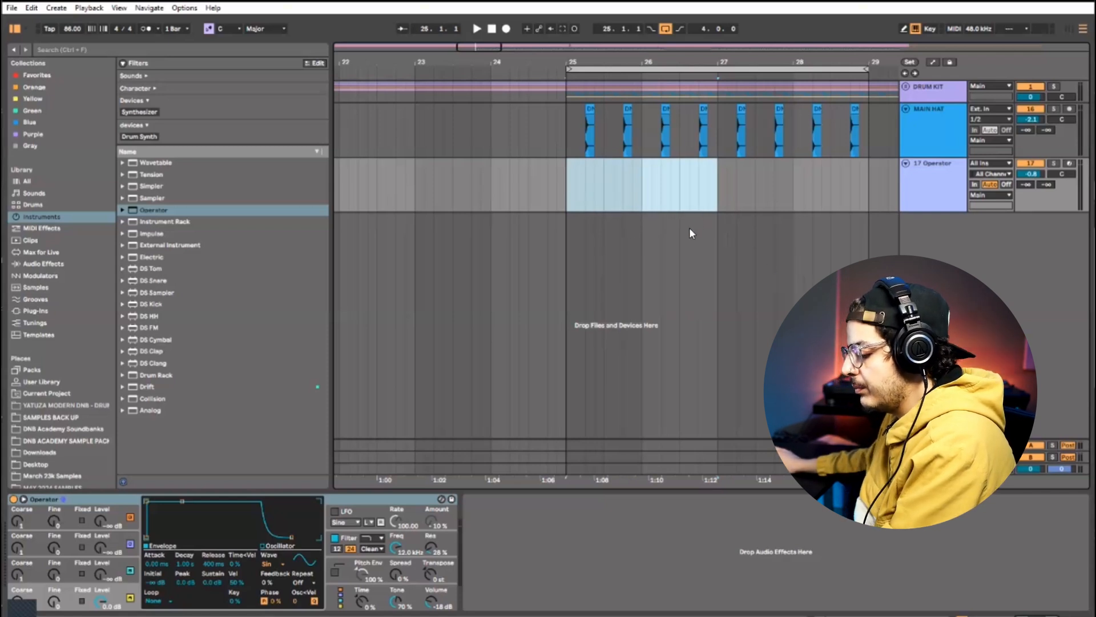
double_click(603, 208)
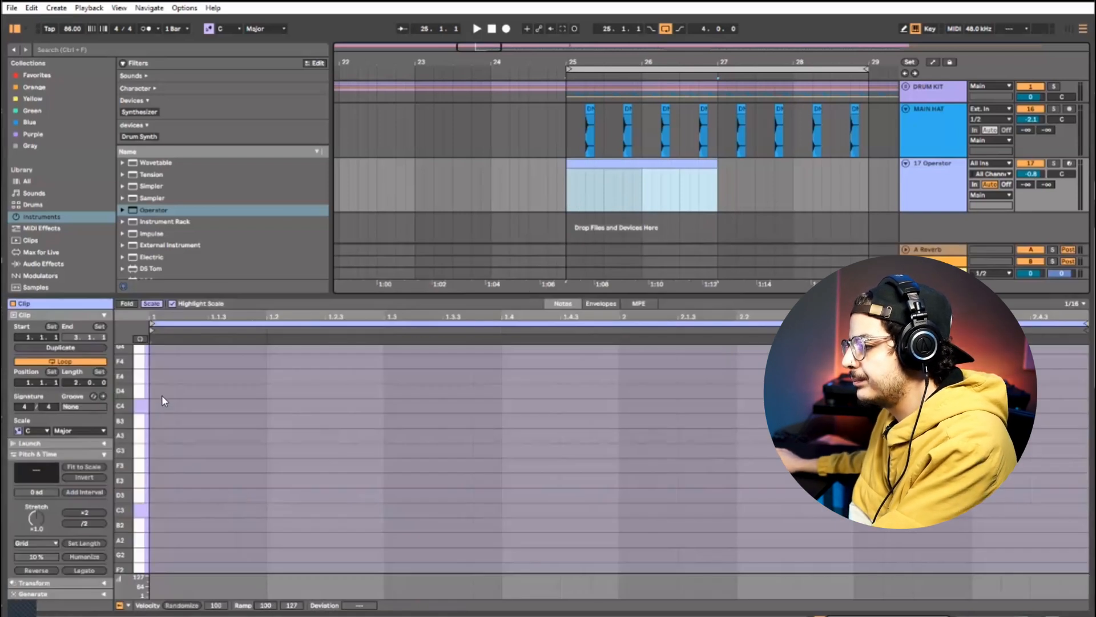
double_click(160, 464)
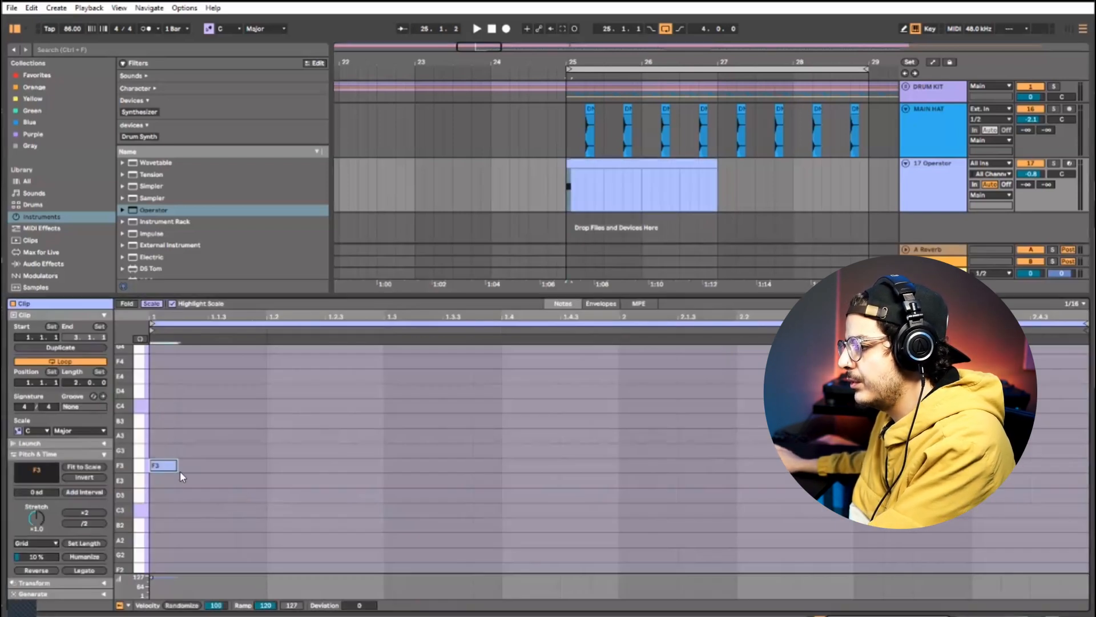
click(95, 569)
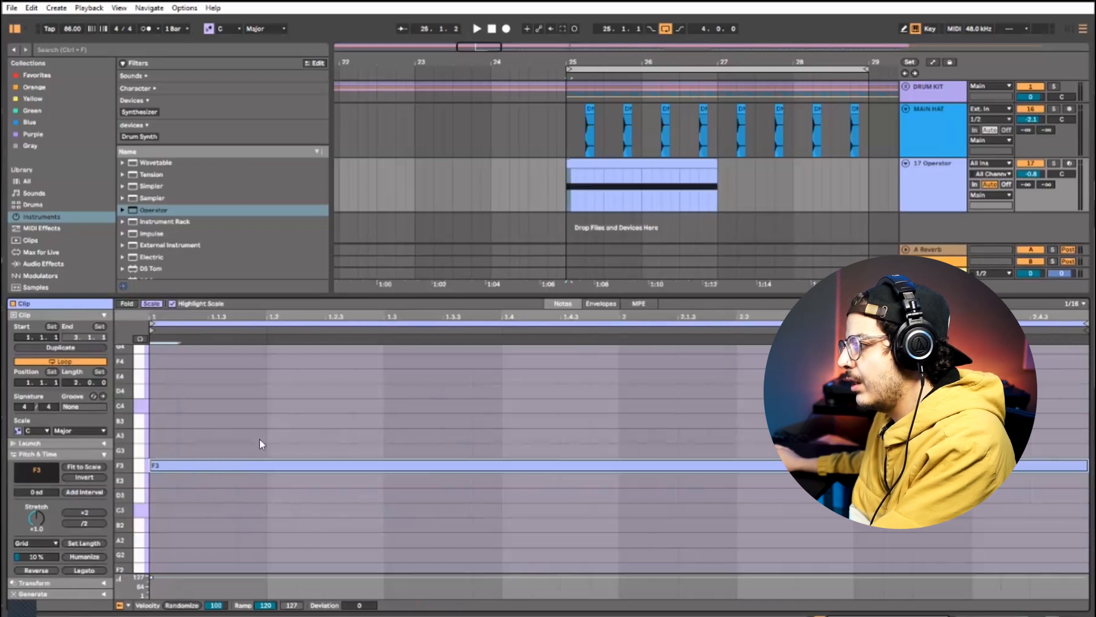
- Duplicate the Operator clip so that the copy fills bars 27 and 28
click(557, 198)
click(584, 165)
key(ctrl+d)
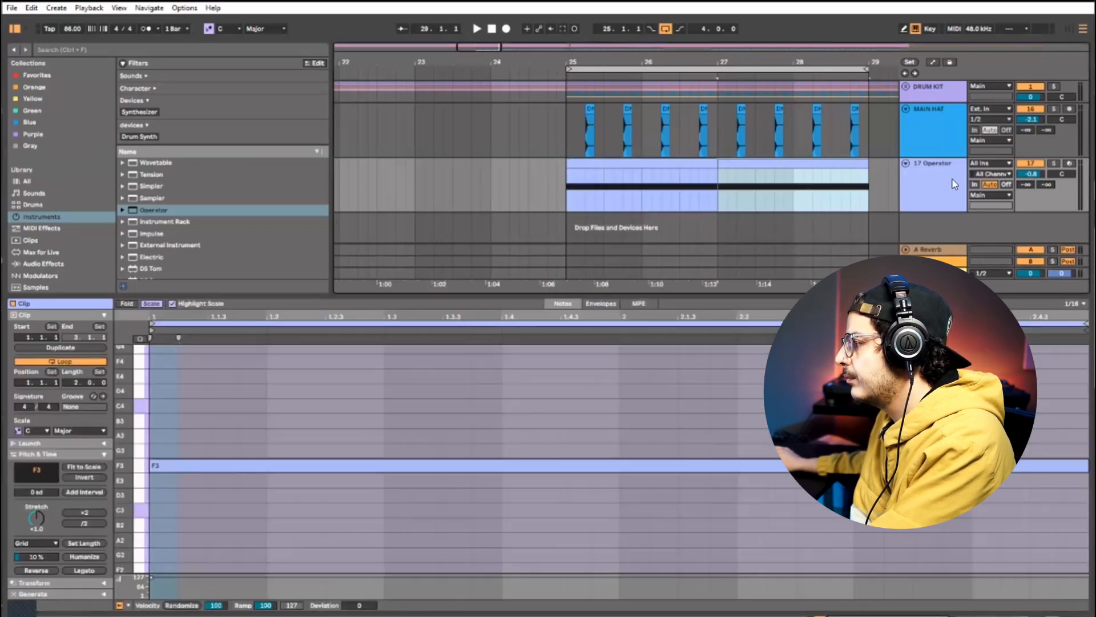
click(820, 174)
click(690, 163)
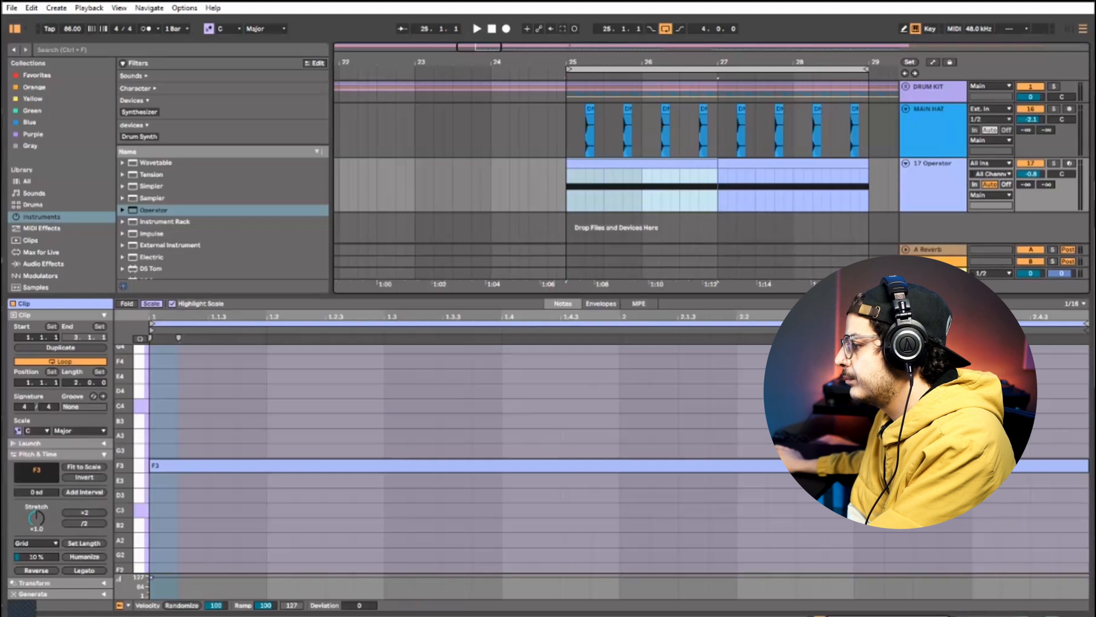
- Set Operator's oscillator waveform to Noise White and solo the track to hear it
key(shift+Tab)
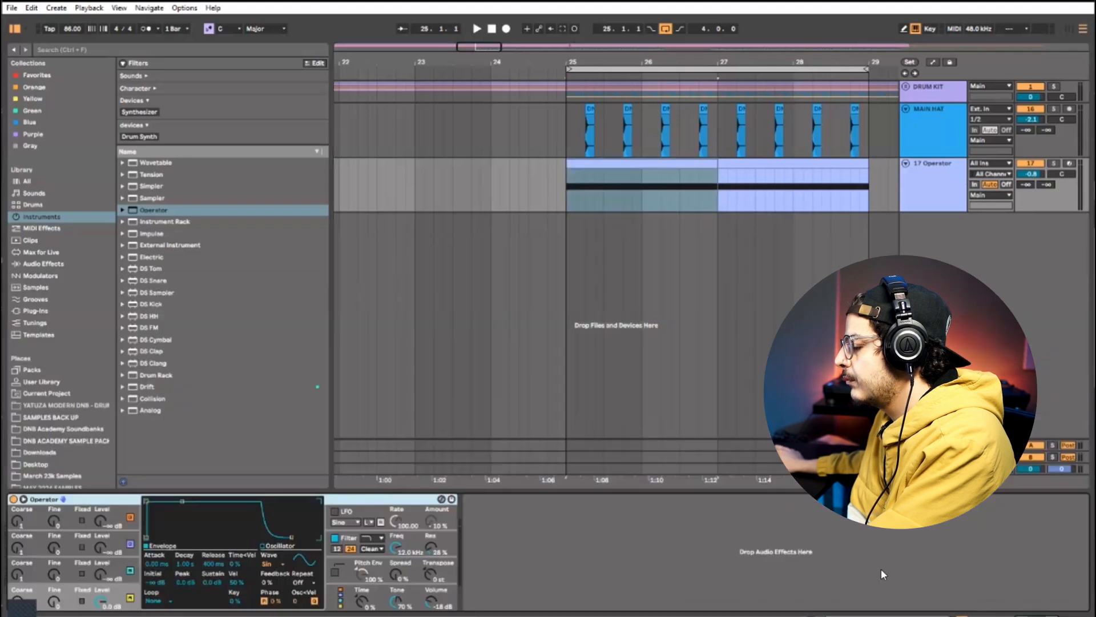
click(280, 563)
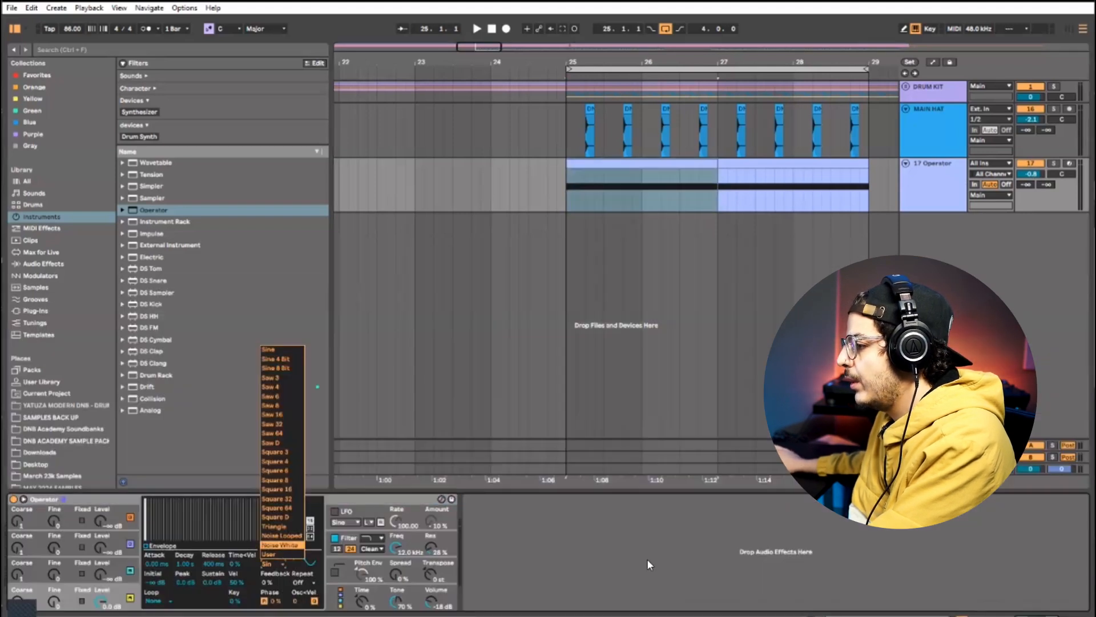
key(Return)
click(1054, 164)
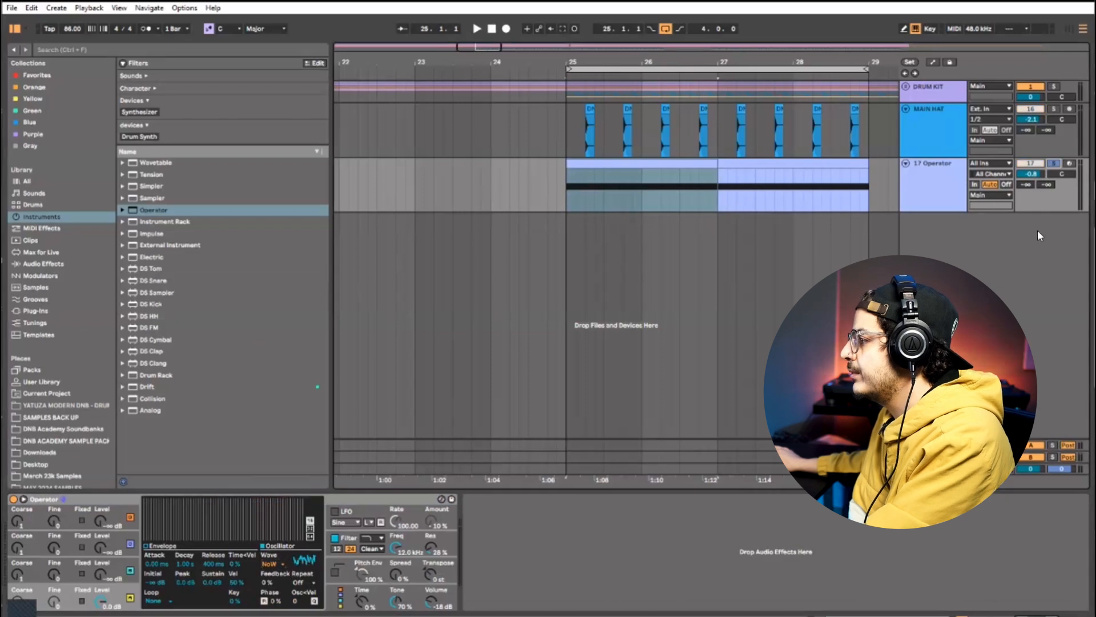
key(space)
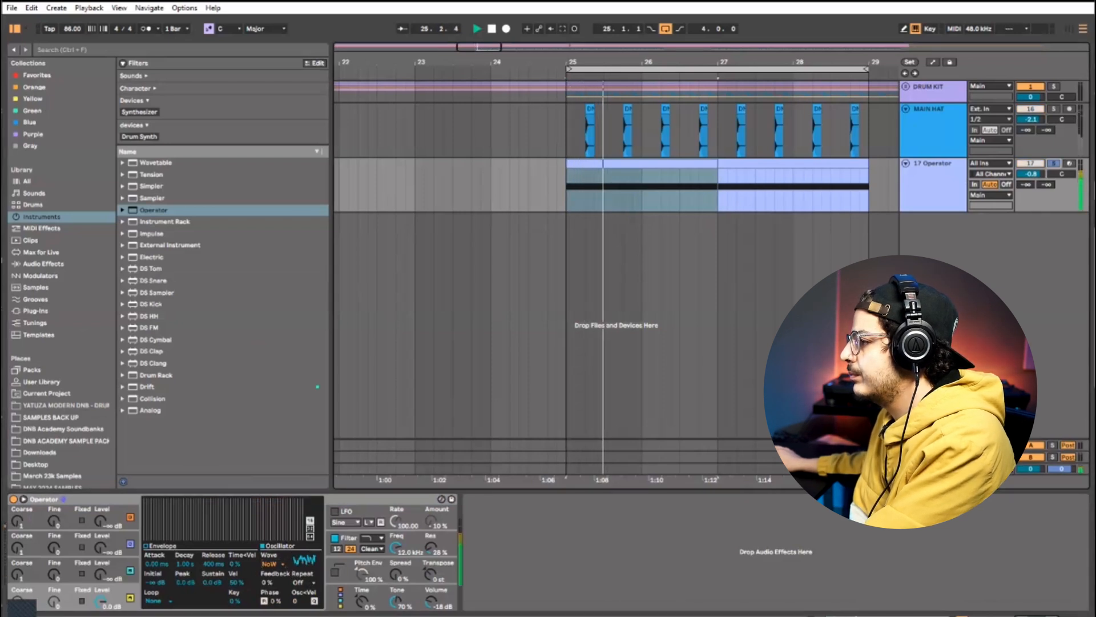
- Merge the two Operator clips into one four-bar clip and transpose its notes up three octaves to F6
click(848, 162)
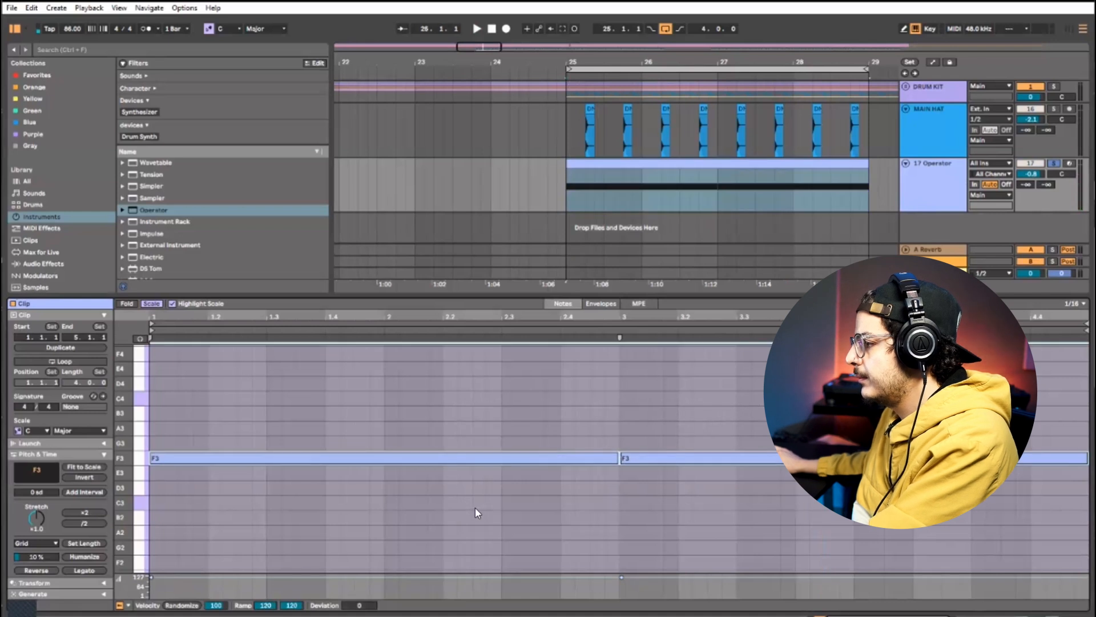
key(shift+Up)
key(shift+Up)
key(shift+Up)
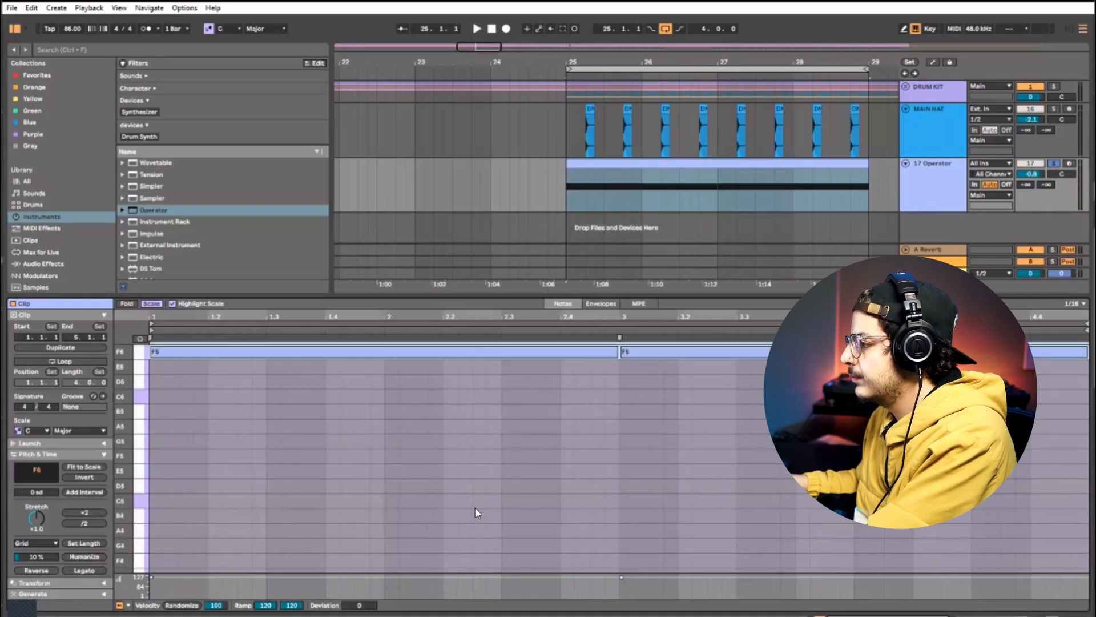
key(space)
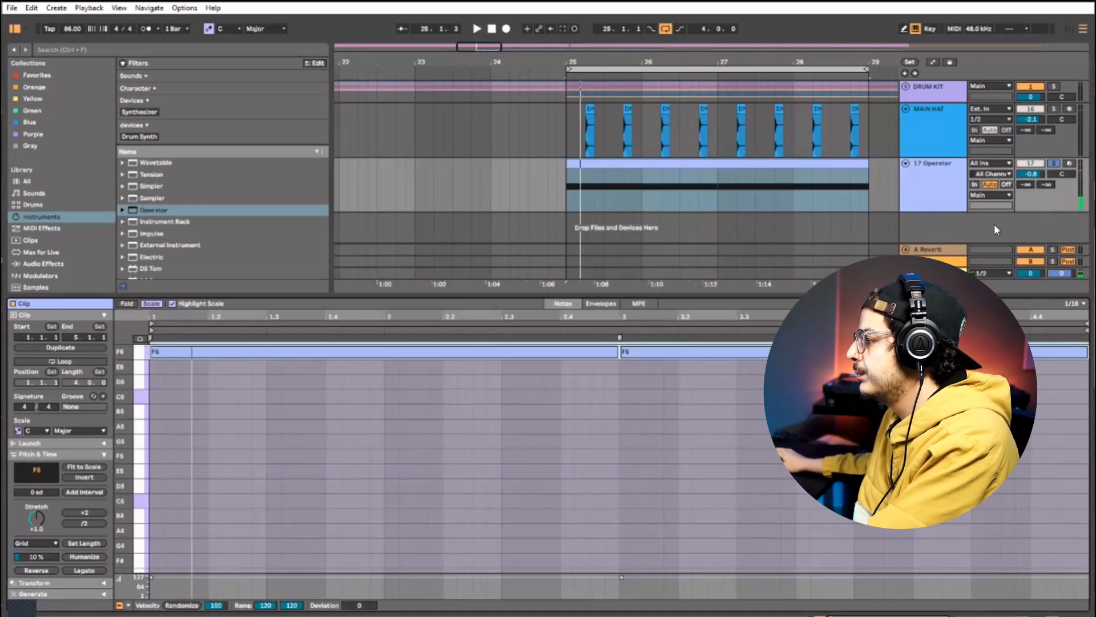
- Search the whole library for LFO and add the LFOTool_x64 plug-in to the Operator track
drag(337, 295, 337, 457)
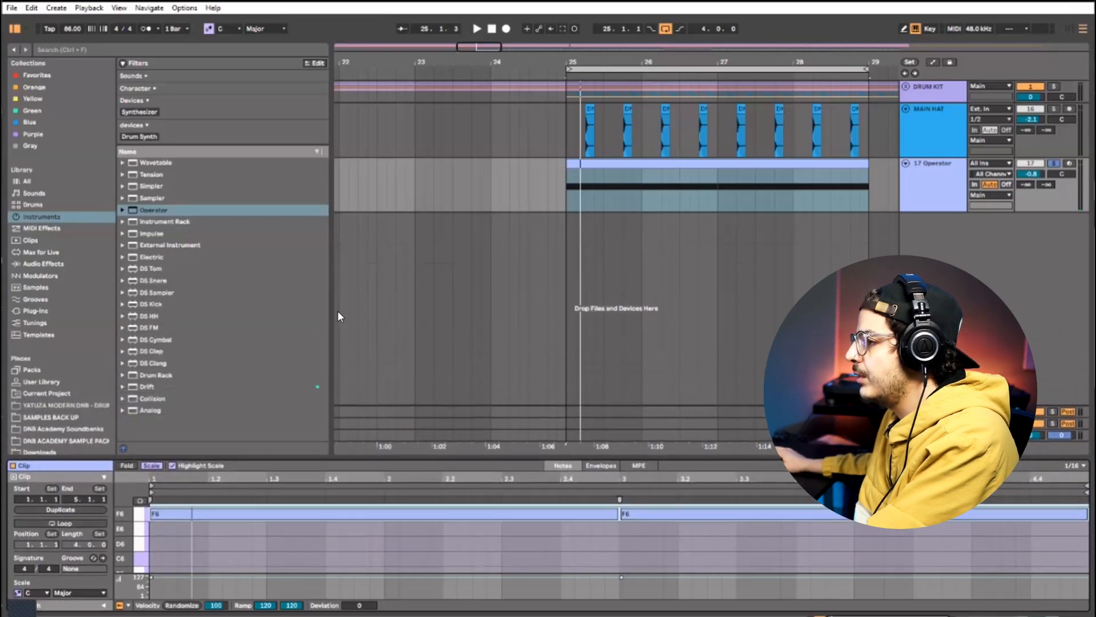
click(56, 49)
text(LFO TOOL)
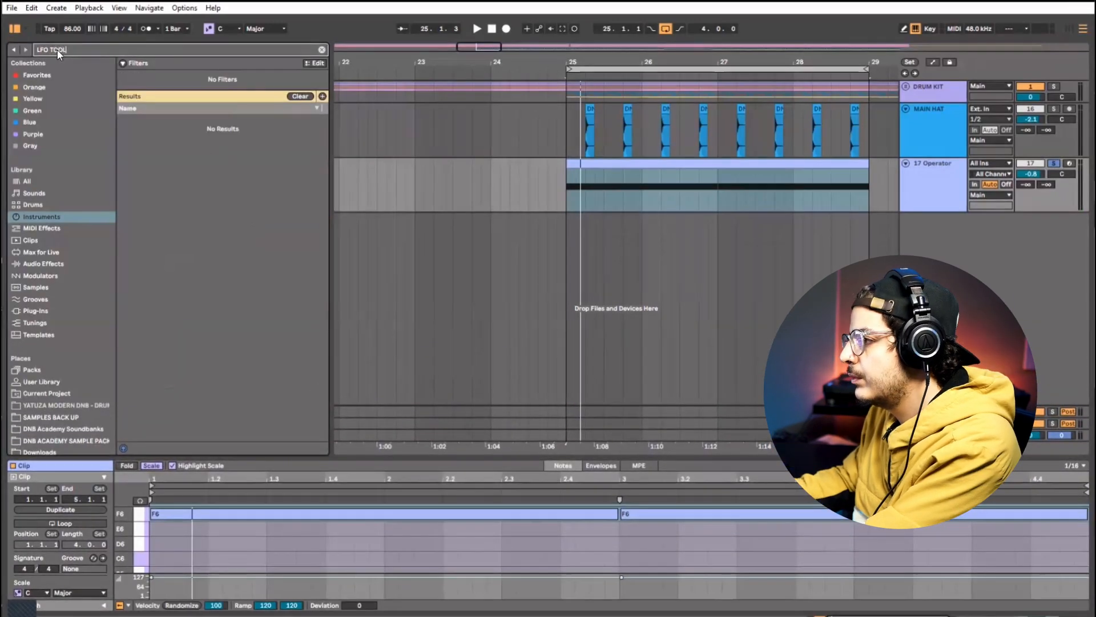
click(44, 182)
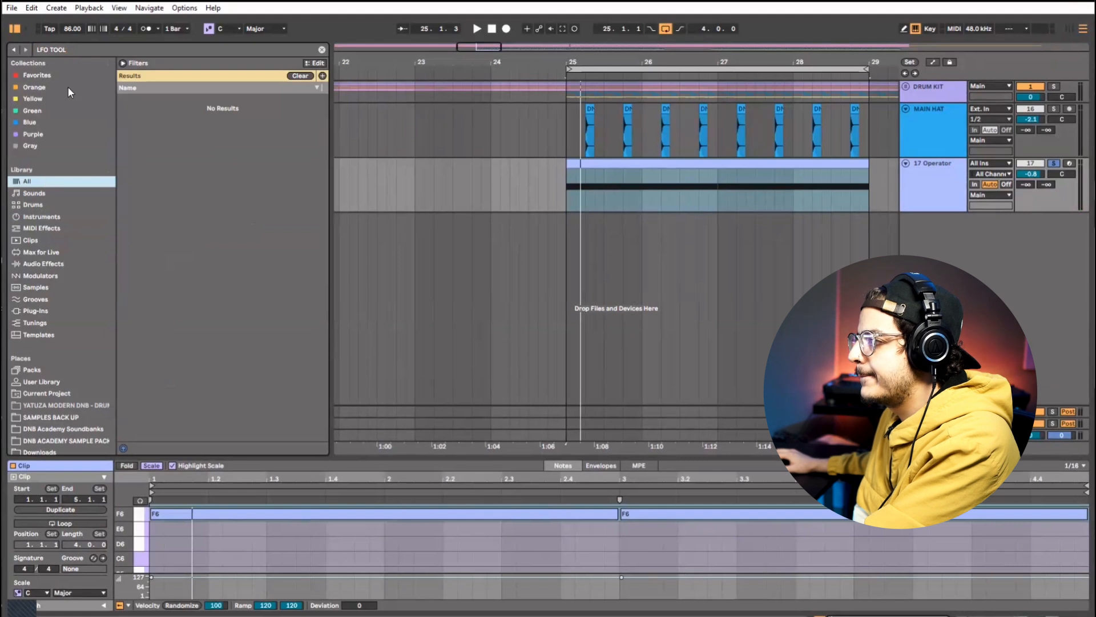
click(64, 50)
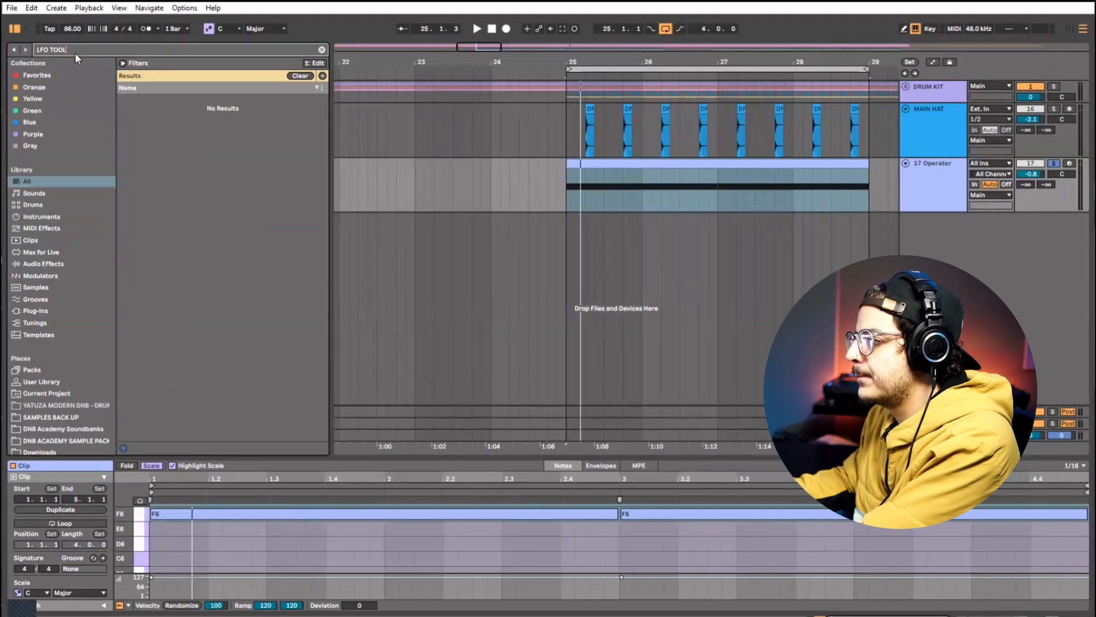
key(BackSpace)
key(BackSpace)
key(BackSpace)
key(BackSpace)
key(BackSpace)
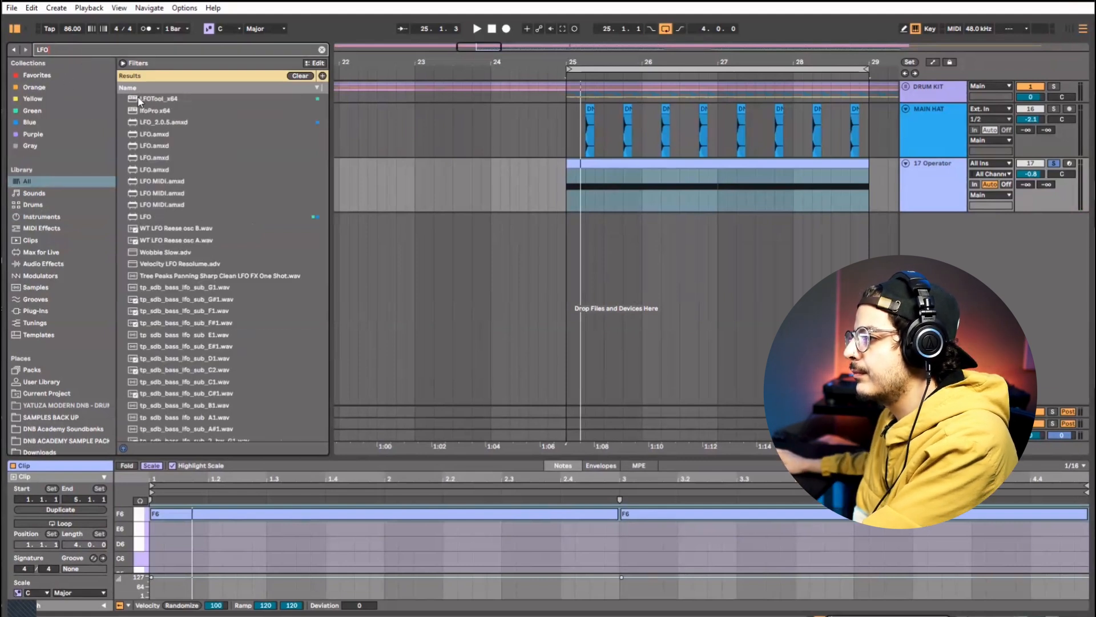
drag(139, 100, 724, 211)
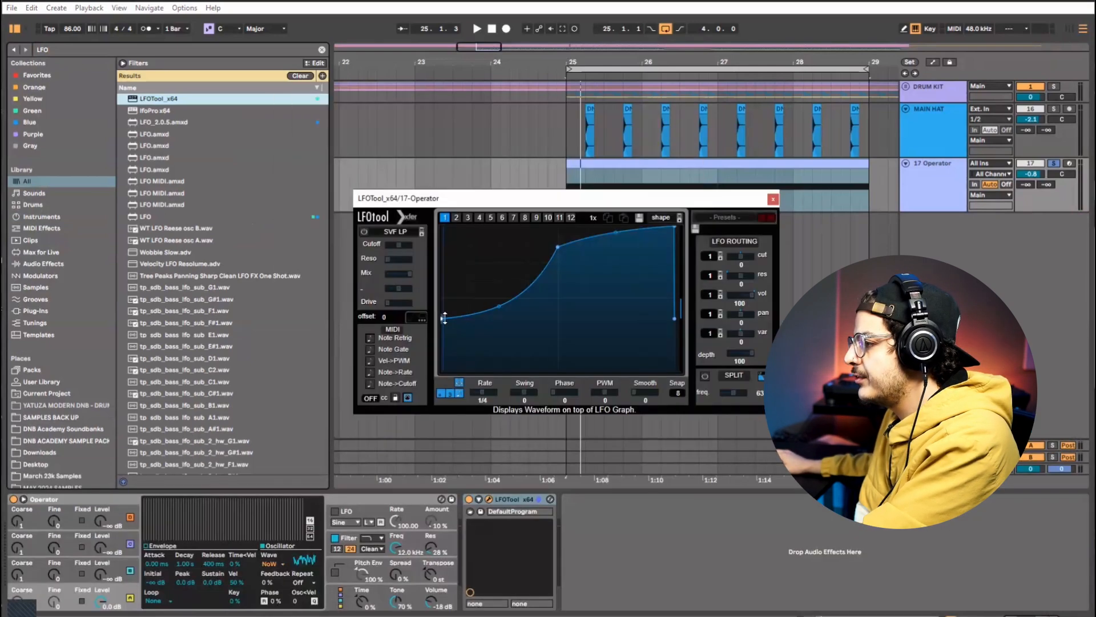
- Reshape the LFOTool curve into a sharp peak near the start that decays in a curve to zero near the end
drag(442, 319, 459, 223)
drag(670, 226, 674, 370)
drag(455, 229, 446, 227)
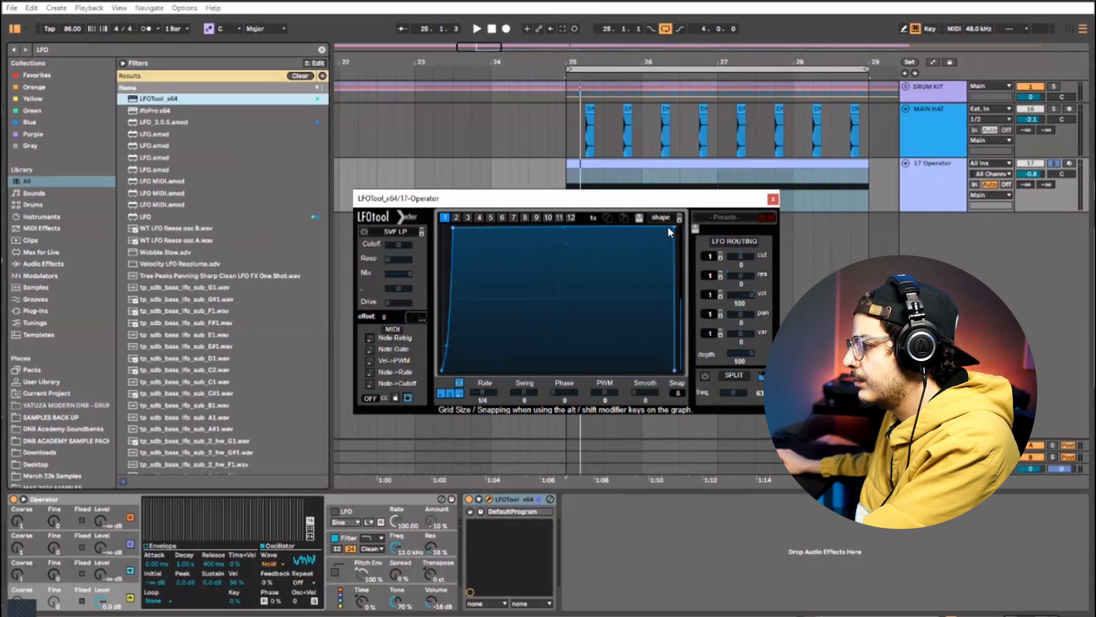
drag(669, 227, 640, 380)
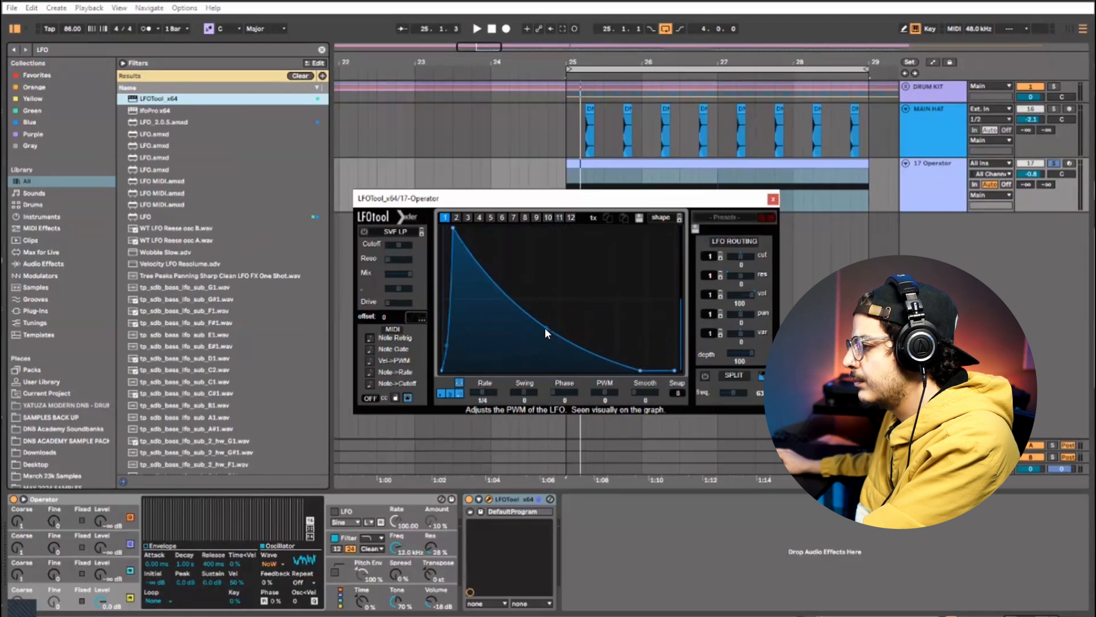
drag(547, 327, 547, 334)
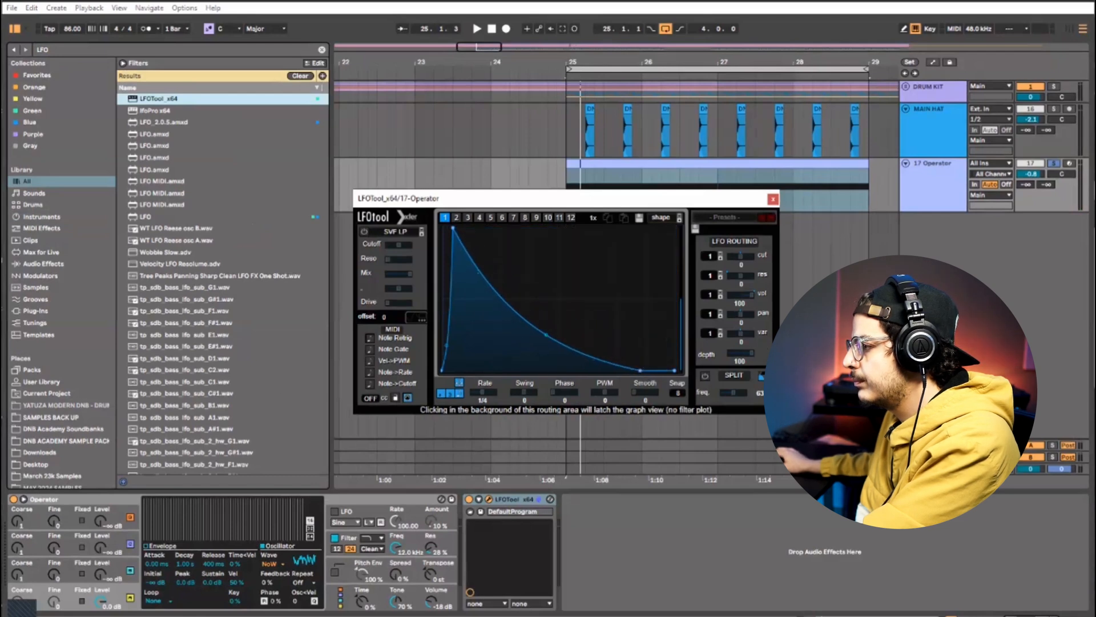
- Set the LFO rate to 1/32 and tighten the curve to a steeper decay reaching zero around mid-cycle, checking it during playback
key(space)
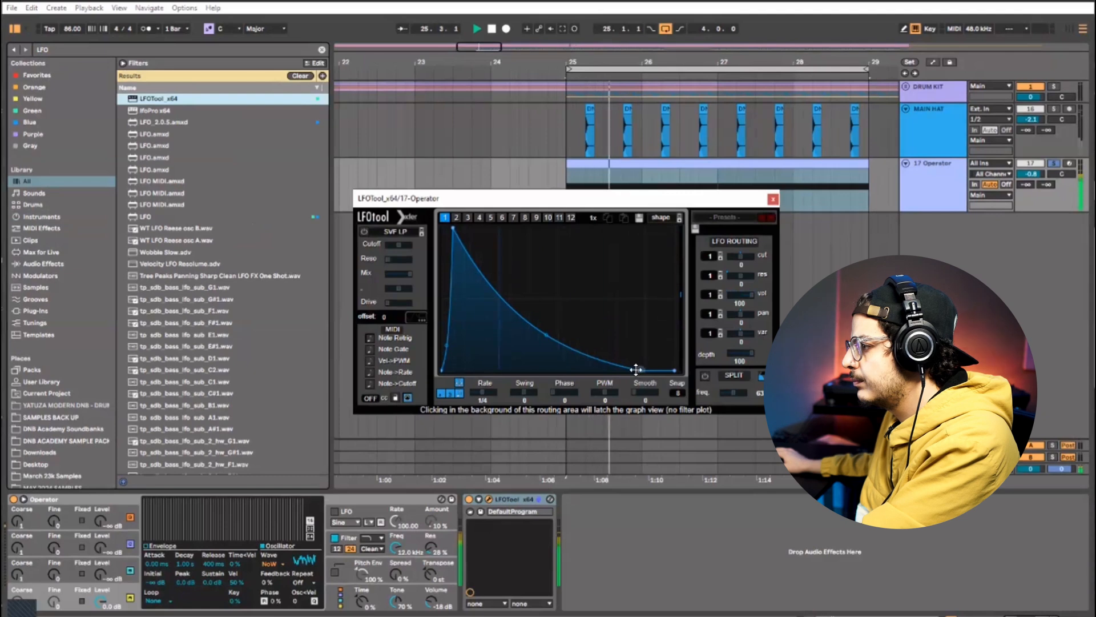
drag(630, 373, 540, 407)
key(space)
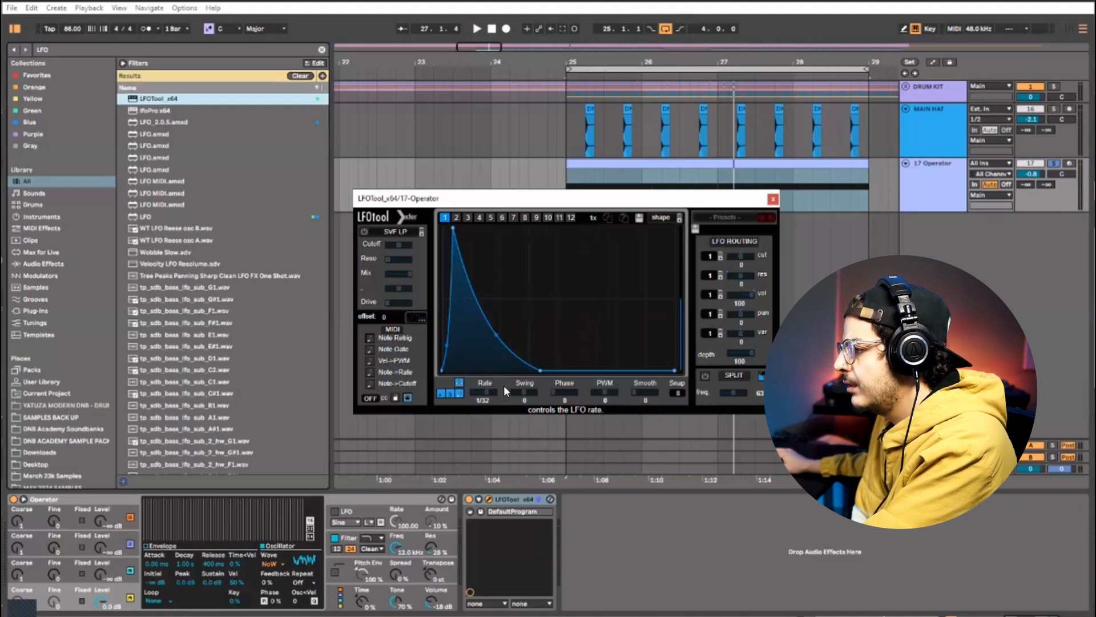
key(space)
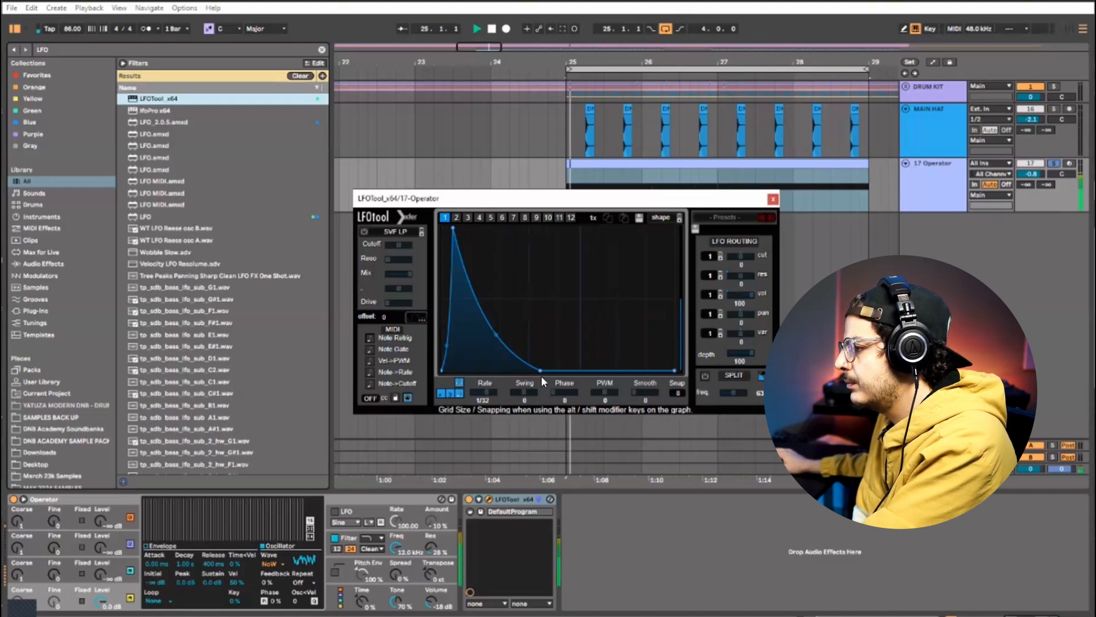
drag(540, 368, 566, 370)
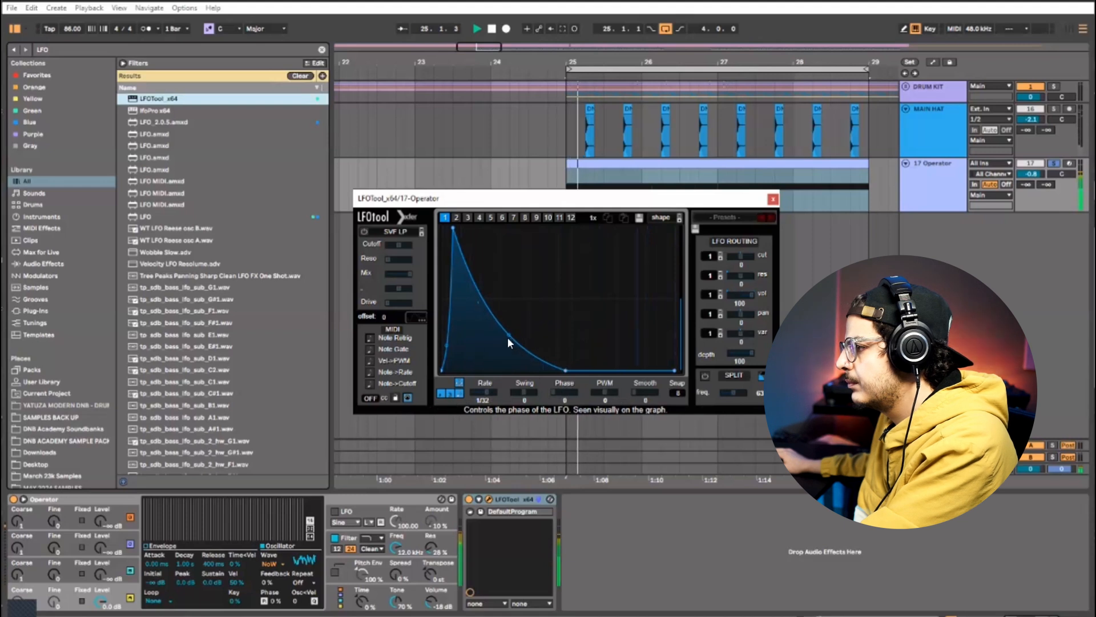
mouse_move(510, 331)
mouse_down()
mouse_move(526, 302)
mouse_move(517, 353)
mouse_move(519, 326)
mouse_move(521, 342)
mouse_up()
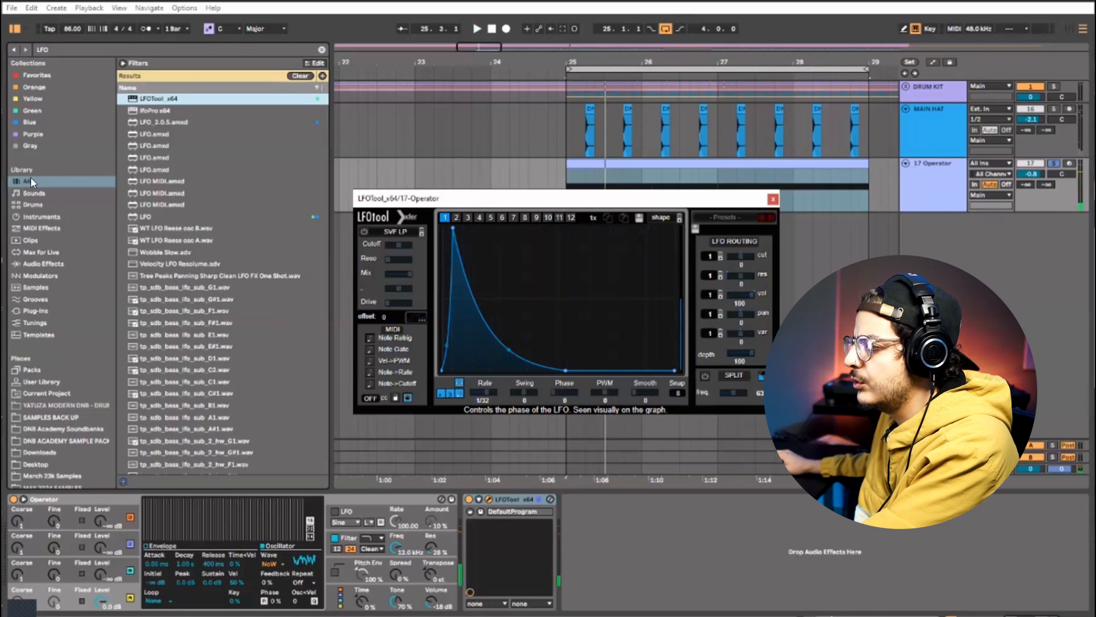
- Insert a Vocoder between Operator and LFOTool, with depth 141%, unvoiced -23 dB, formant 9.71 and release 175 ms
click(62, 226)
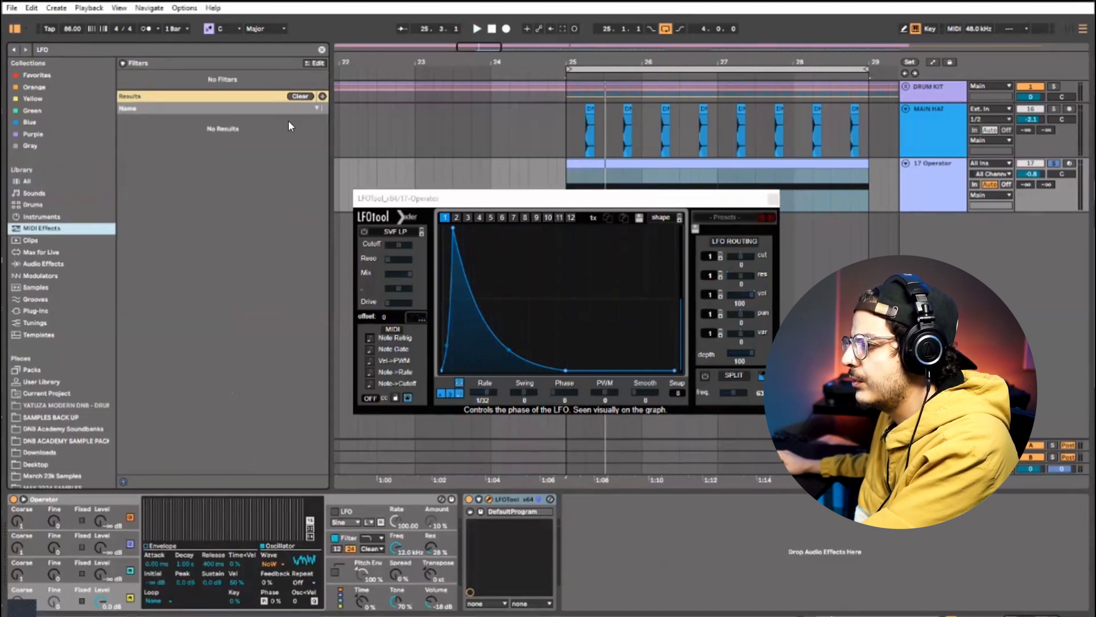
click(323, 50)
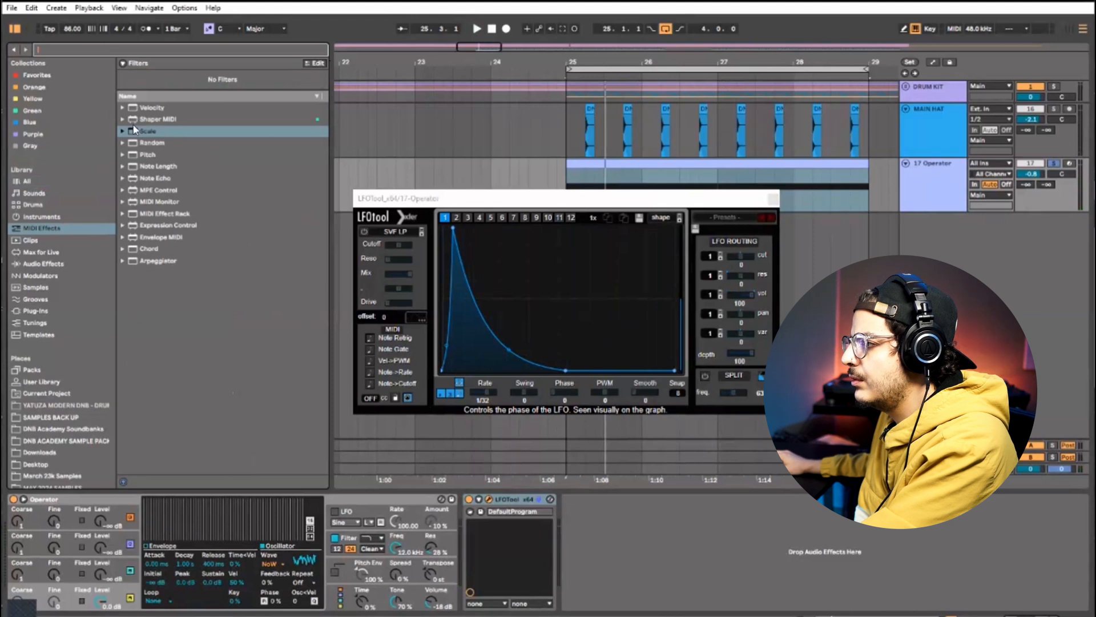
click(53, 262)
scroll(194, 377, down, 5)
scroll(161, 459, down, 2)
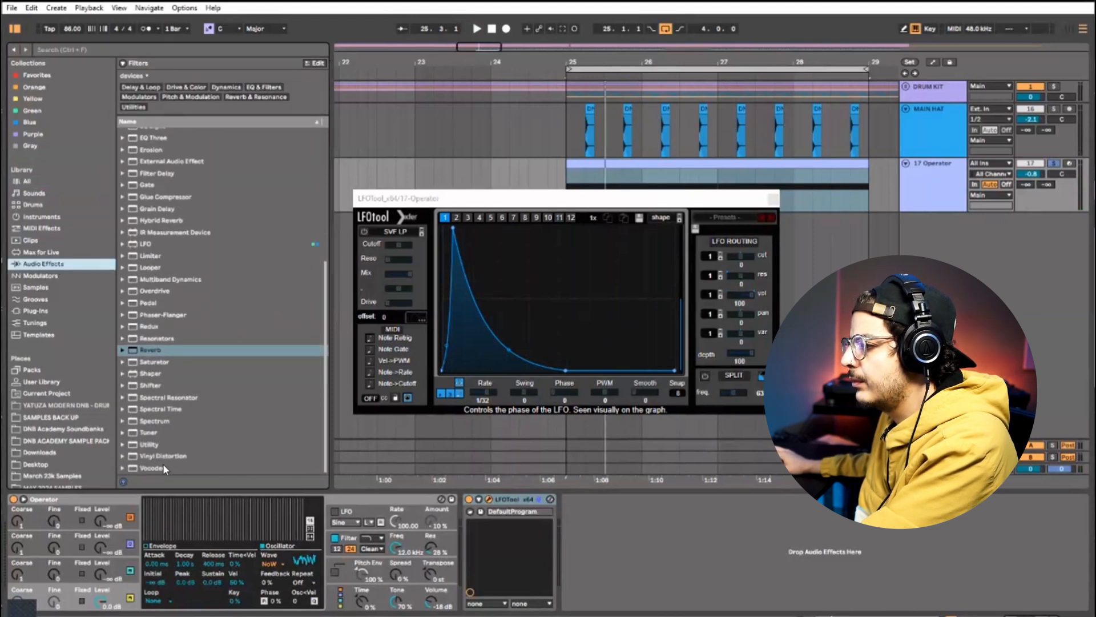
drag(369, 492, 519, 525)
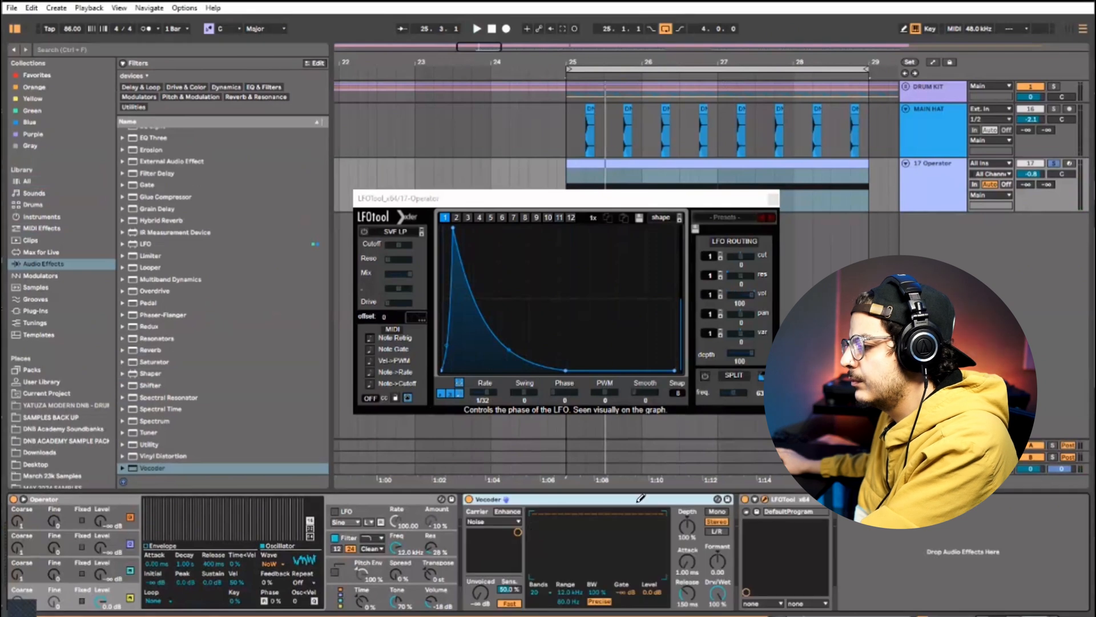
key(space)
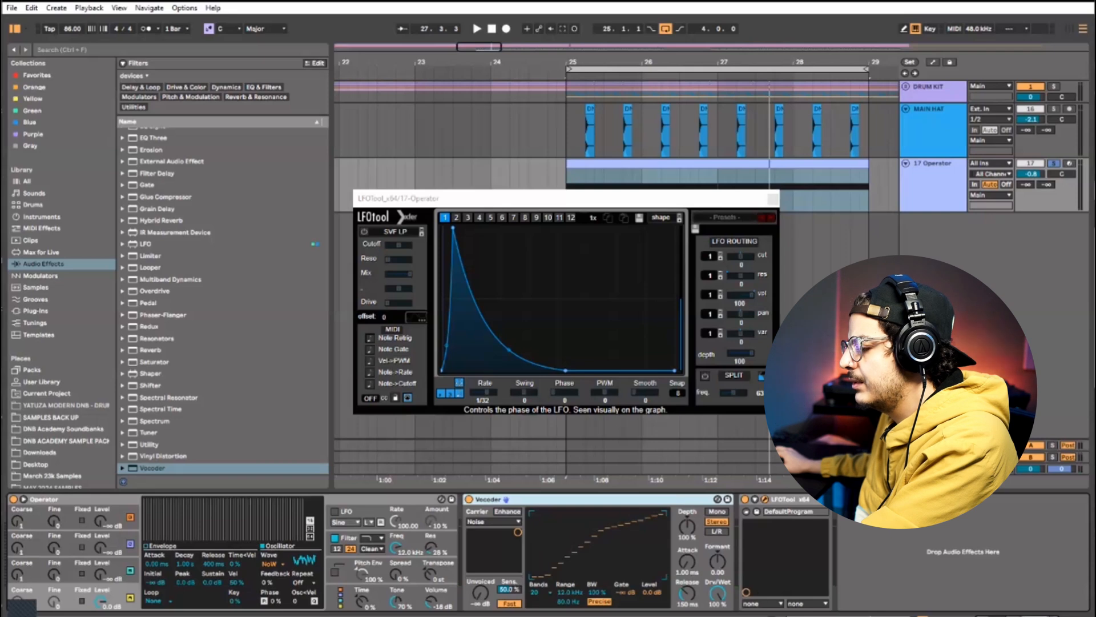
key(space)
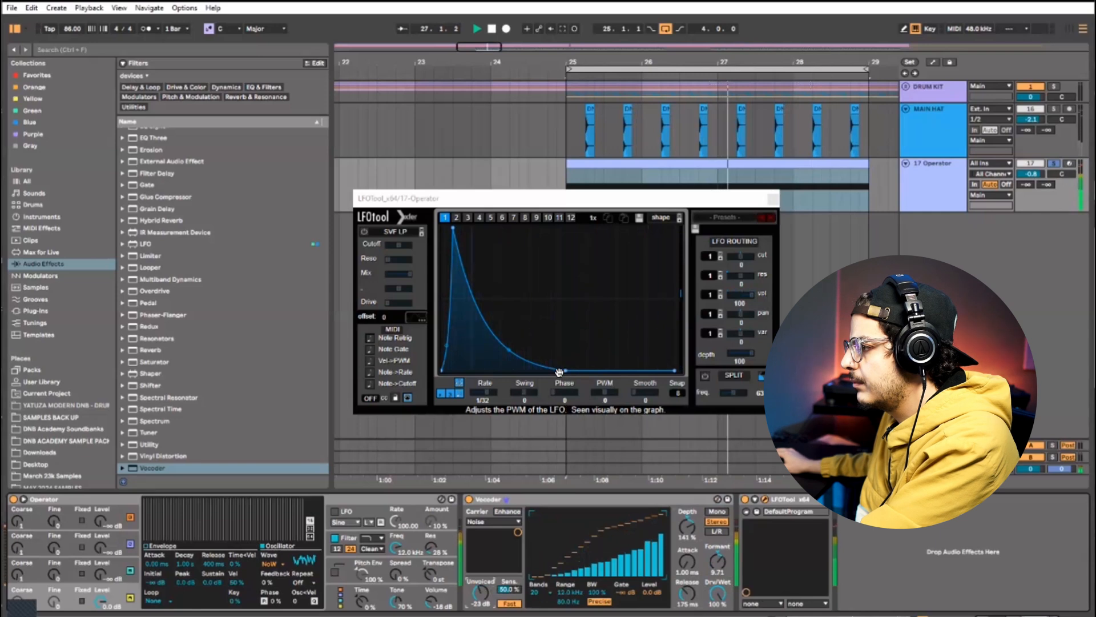
- Reshape the LFOTool curve during playback with a slightly earlier peak and a steep decay reaching zero about two-thirds through the cycle
drag(566, 371, 571, 398)
drag(453, 227, 449, 231)
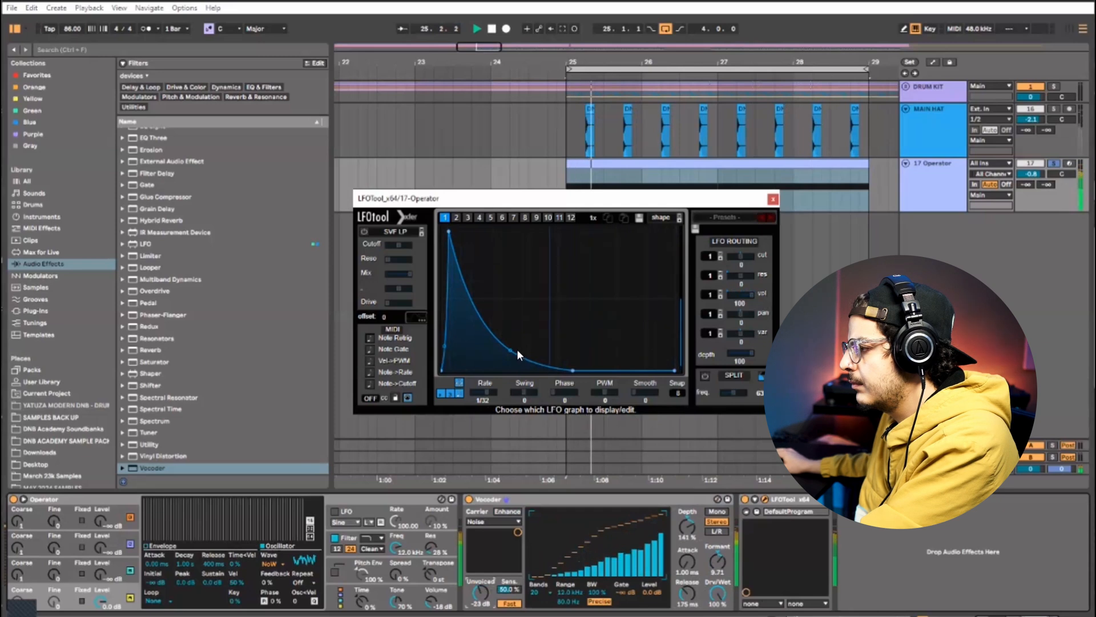
mouse_move(516, 348)
mouse_down()
mouse_move(519, 320)
mouse_move(497, 340)
mouse_up()
key(space)
key(space)
key(space)
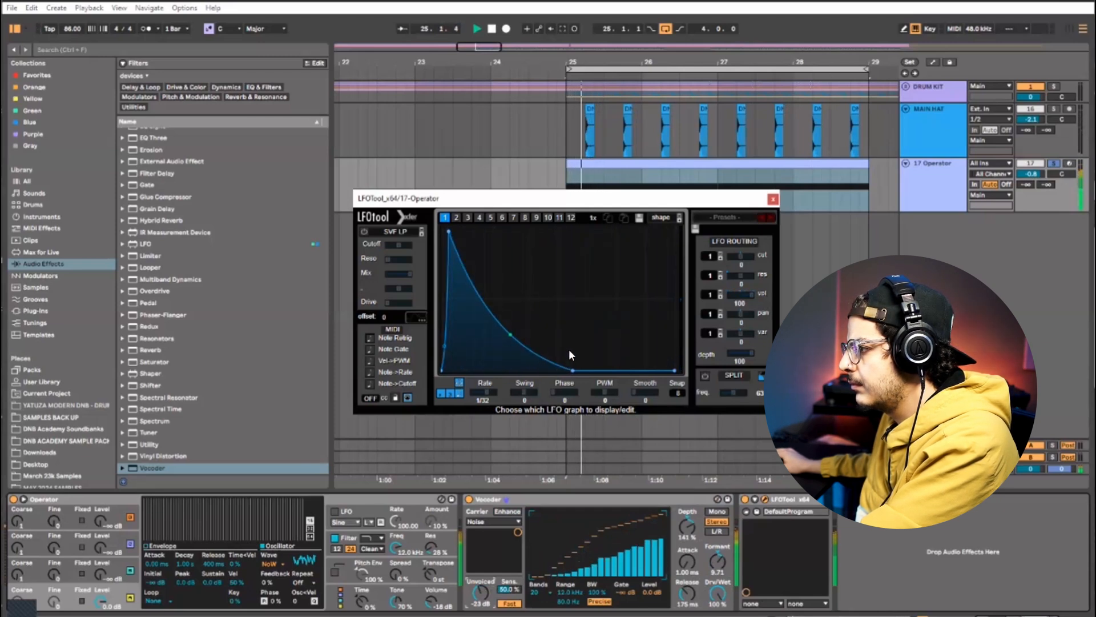
drag(572, 371, 622, 375)
drag(535, 336, 522, 352)
drag(622, 370, 593, 369)
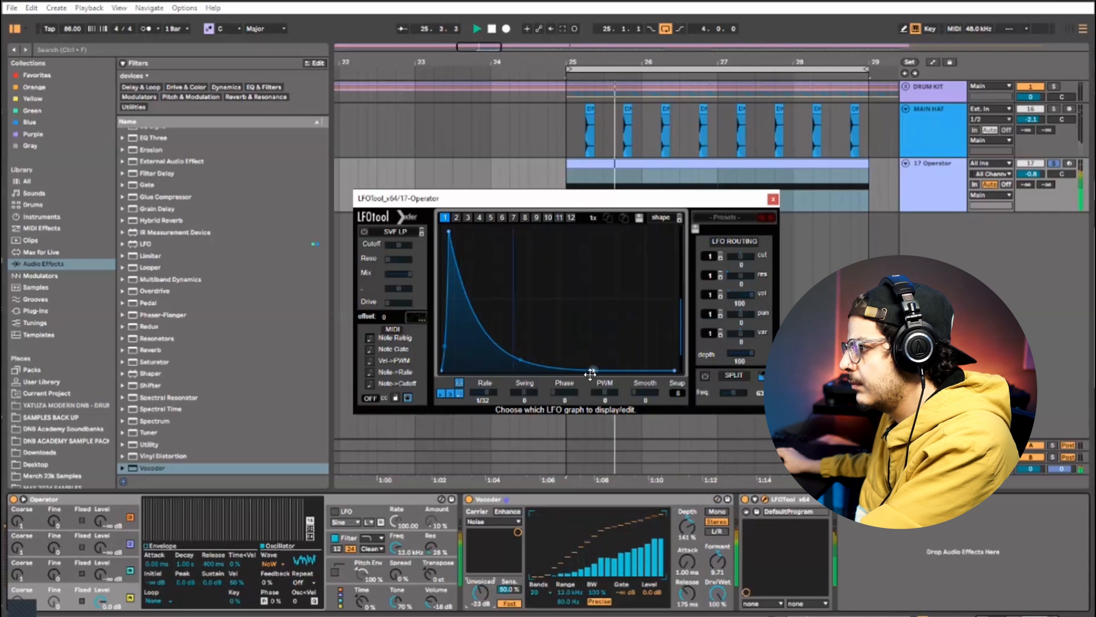
key(space)
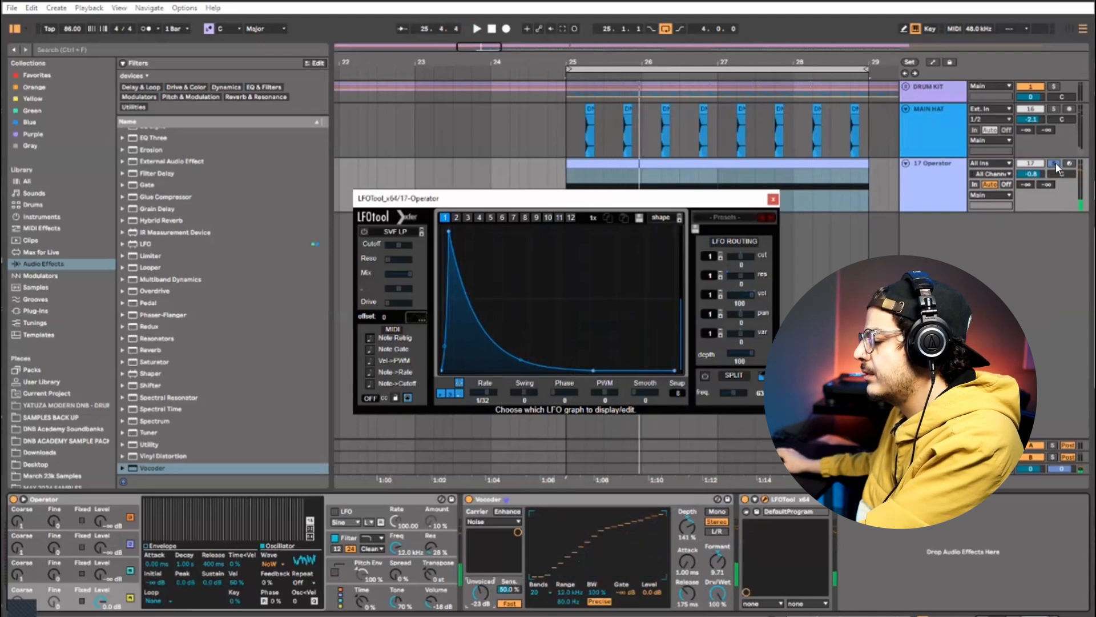
- Unsolo the Operator track and set its volume to -0.2 dB while playing it with the drums and main hat
key(space)
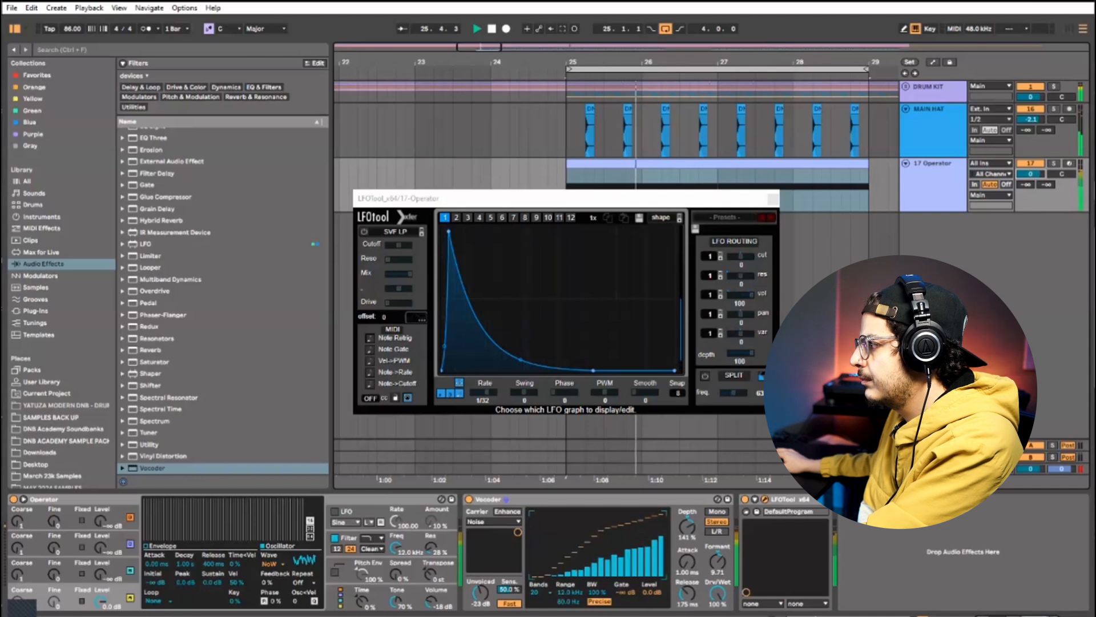
drag(1031, 174, 1031, 180)
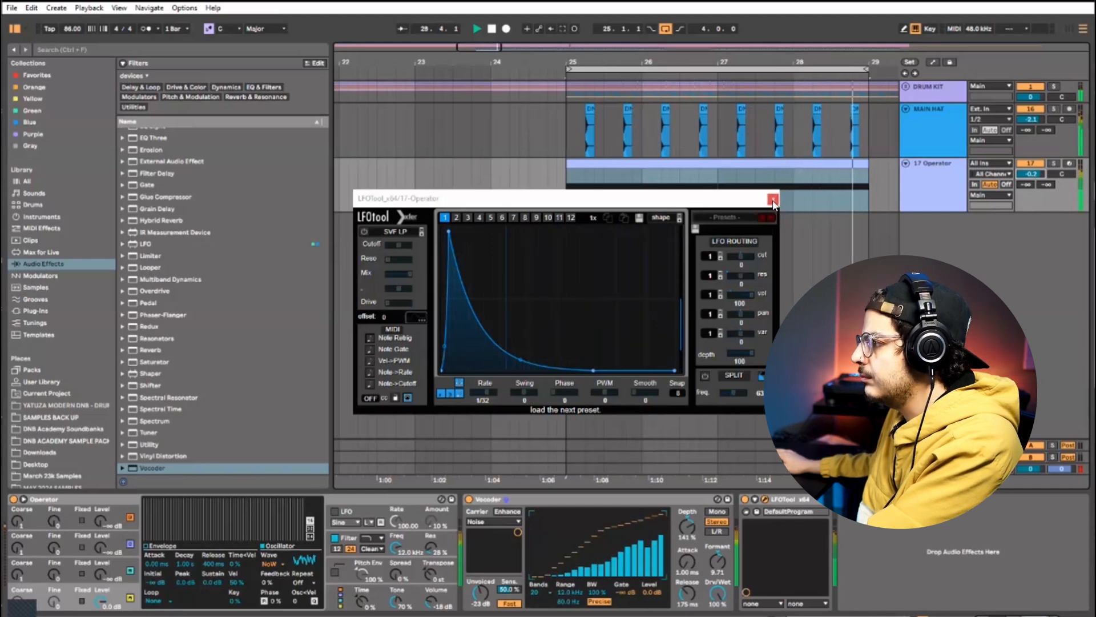
key(space)
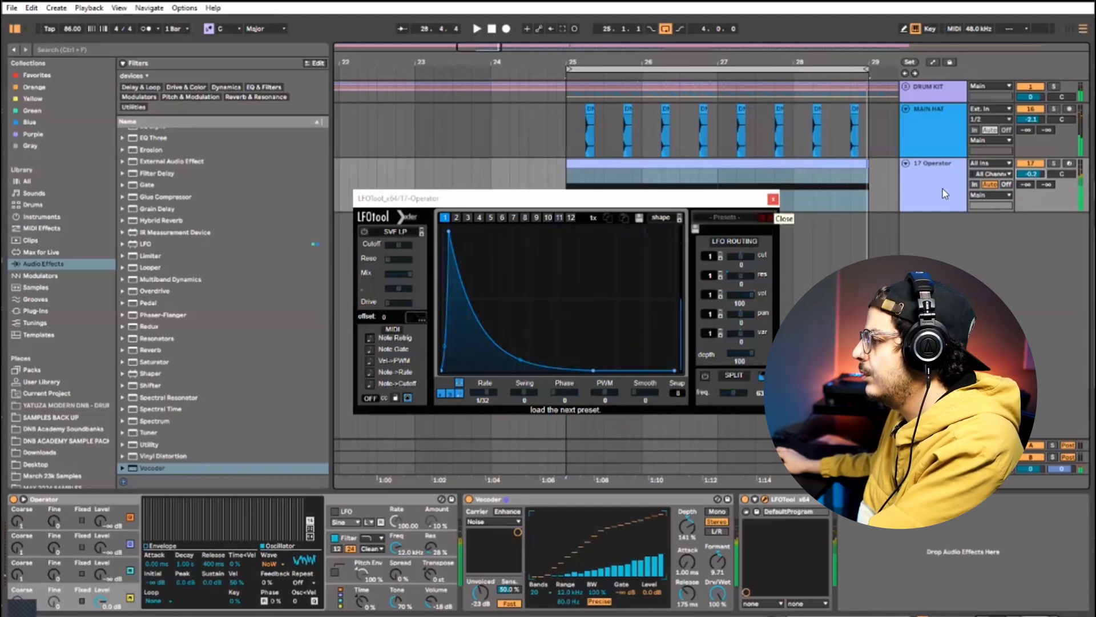
- Duplicate the Operator track, then pan the original to 19L and the duplicate to 12R
click(944, 188)
right_click(942, 191)
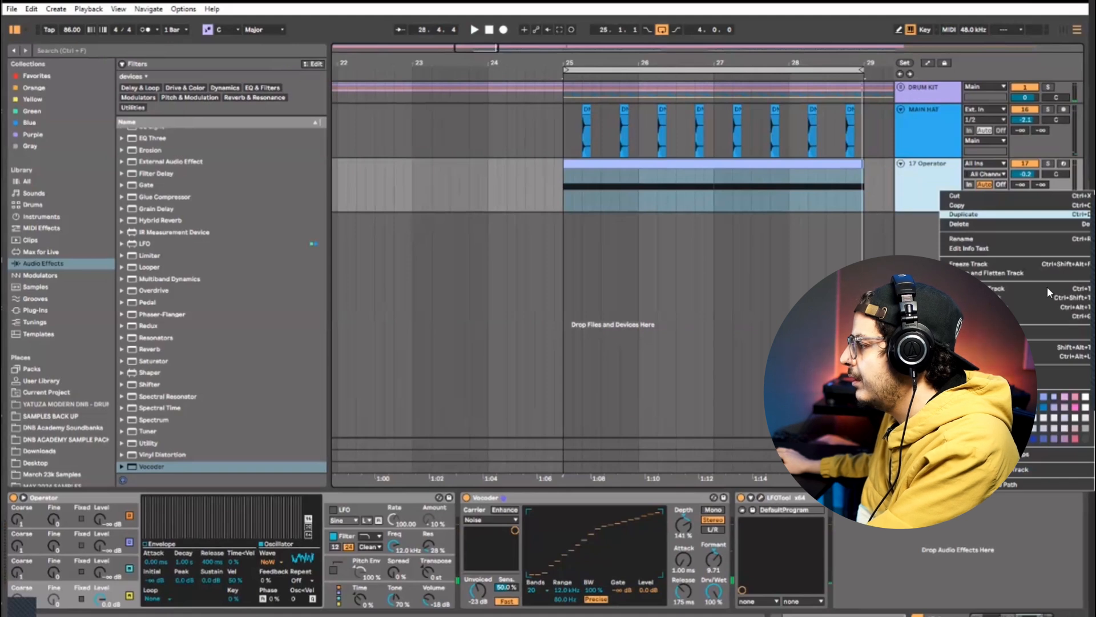
click(965, 215)
drag(1057, 174, 1062, 173)
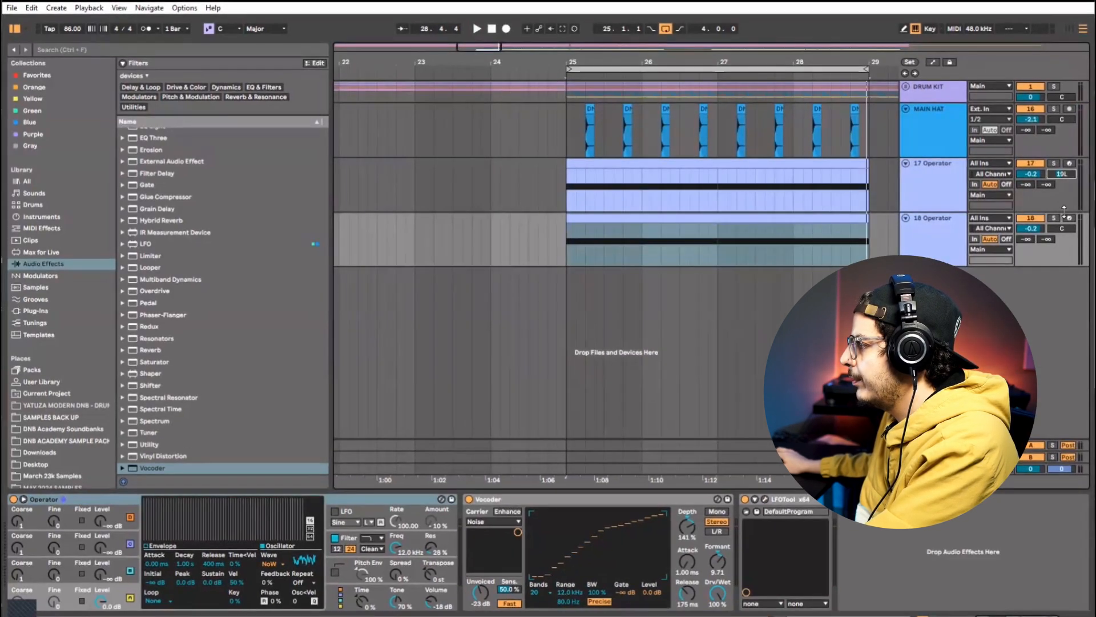
click(942, 245)
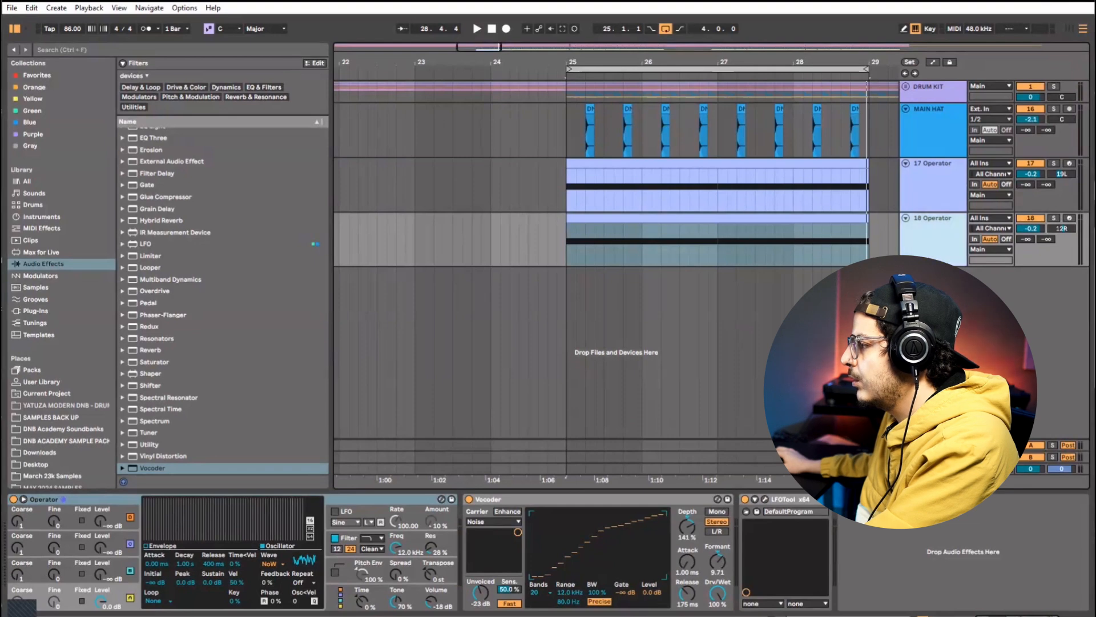
- Search the plug-ins for TEXTURE and add the Texture effect to the duplicated Operator track
click(108, 46)
text(TE)
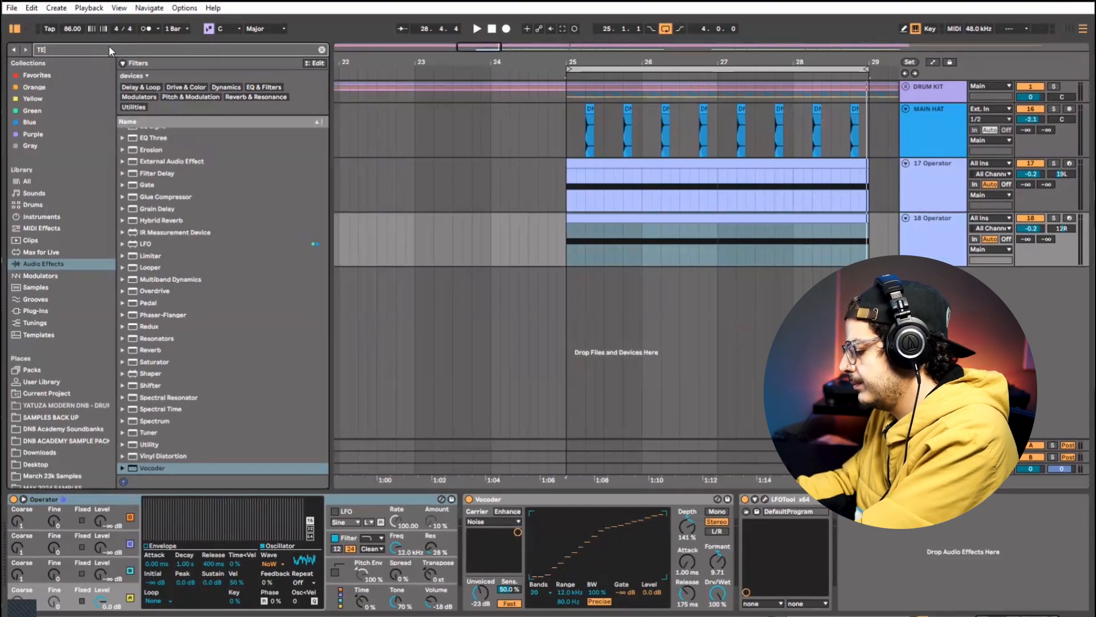
text(XTURE)
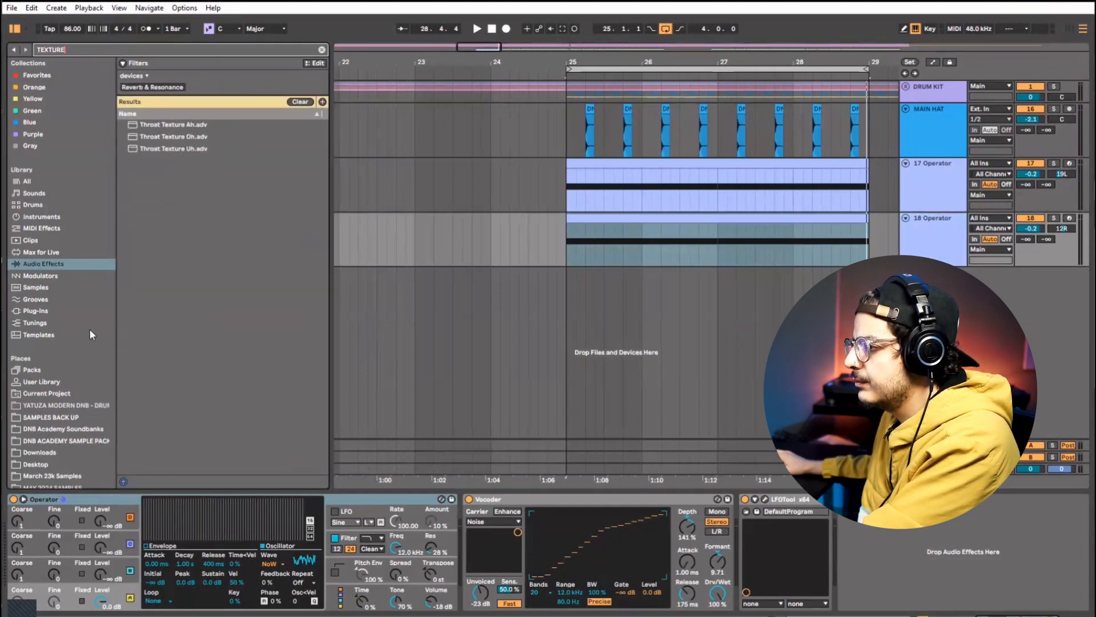
click(50, 312)
click(166, 110)
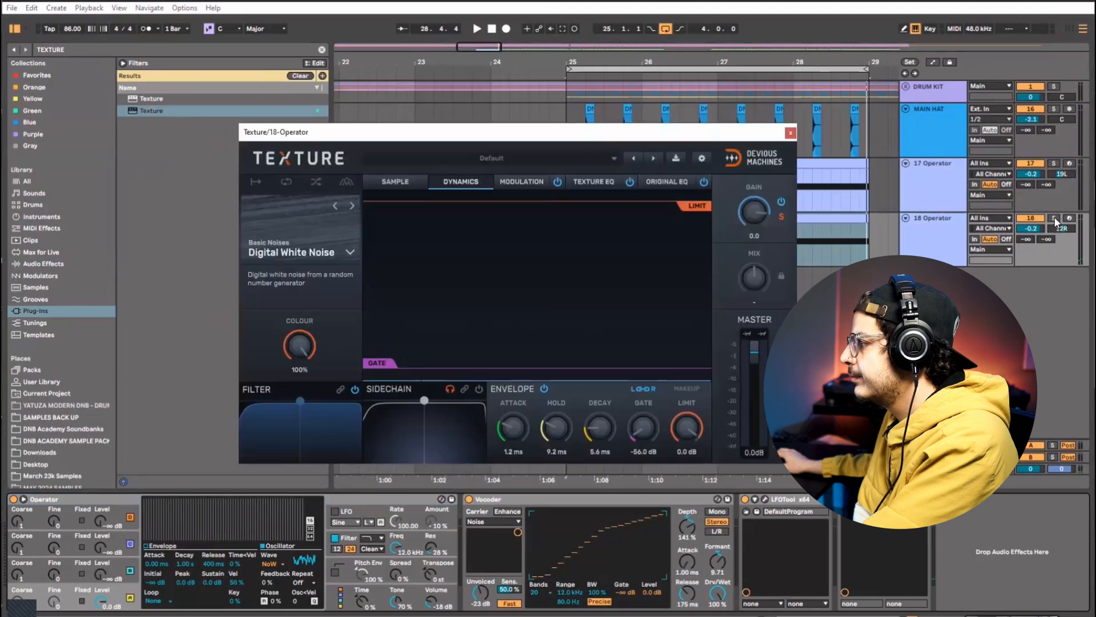
- Solo the duplicated track and change Texture's noise source to Female Airy from the Vocal - Female sounds during playback
click(1054, 217)
key(space)
key(space)
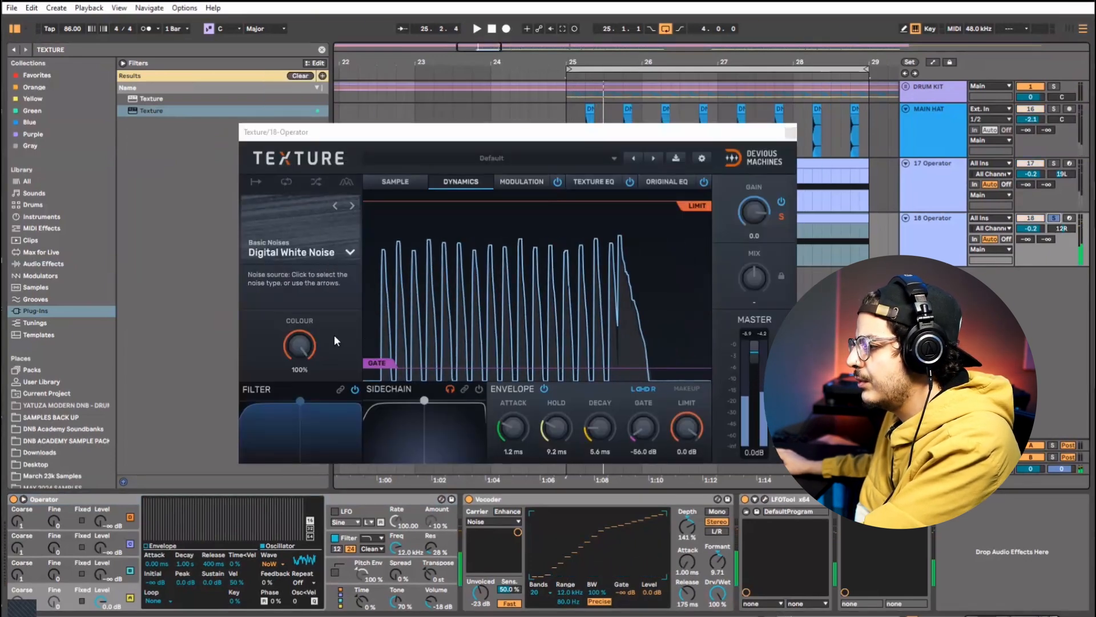
click(293, 252)
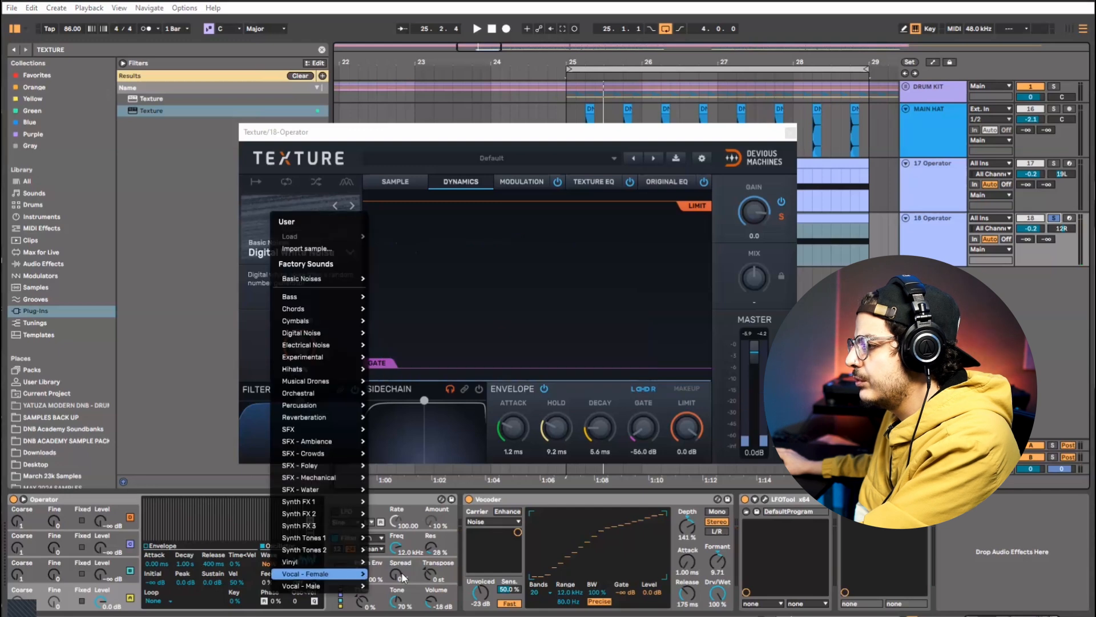
mouse_move(320, 573)
key(space)
click(352, 206)
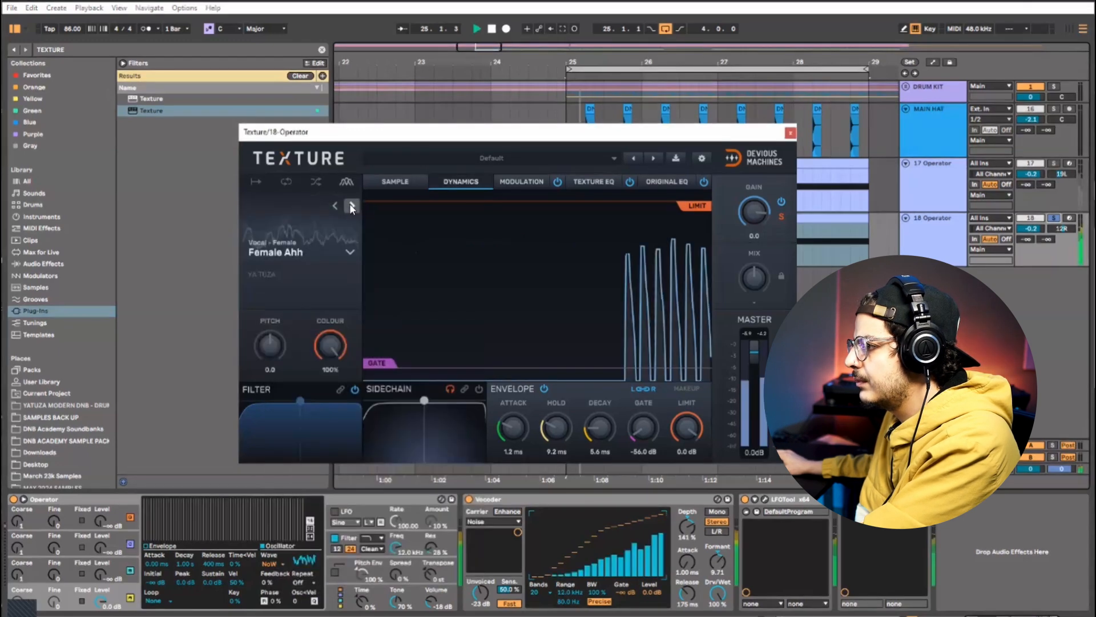
click(351, 206)
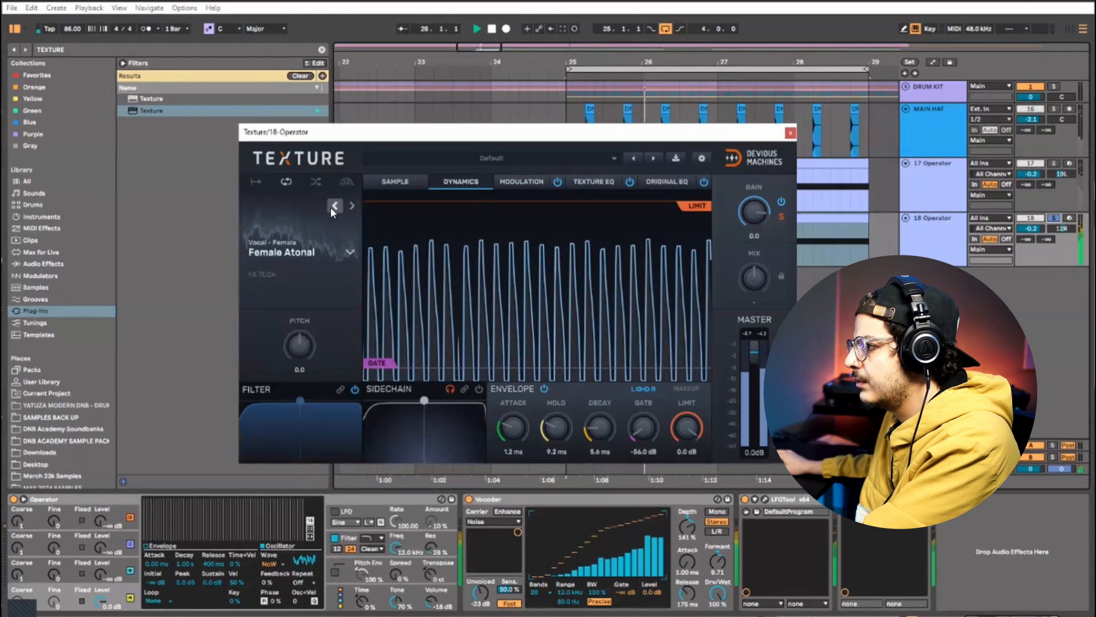
click(335, 206)
- Set Texture's pitch to 24, decay to 15 ms and gate to about -27 dB, and move its filter to the highest frequency
drag(303, 348, 304, 338)
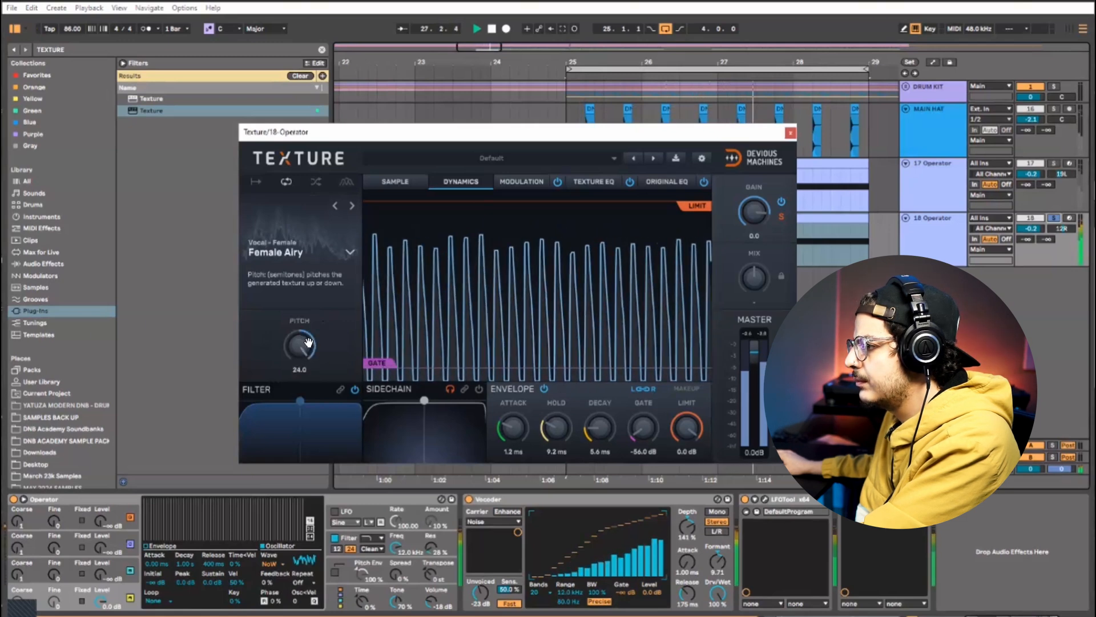
drag(641, 437, 596, 433)
drag(296, 349, 296, 343)
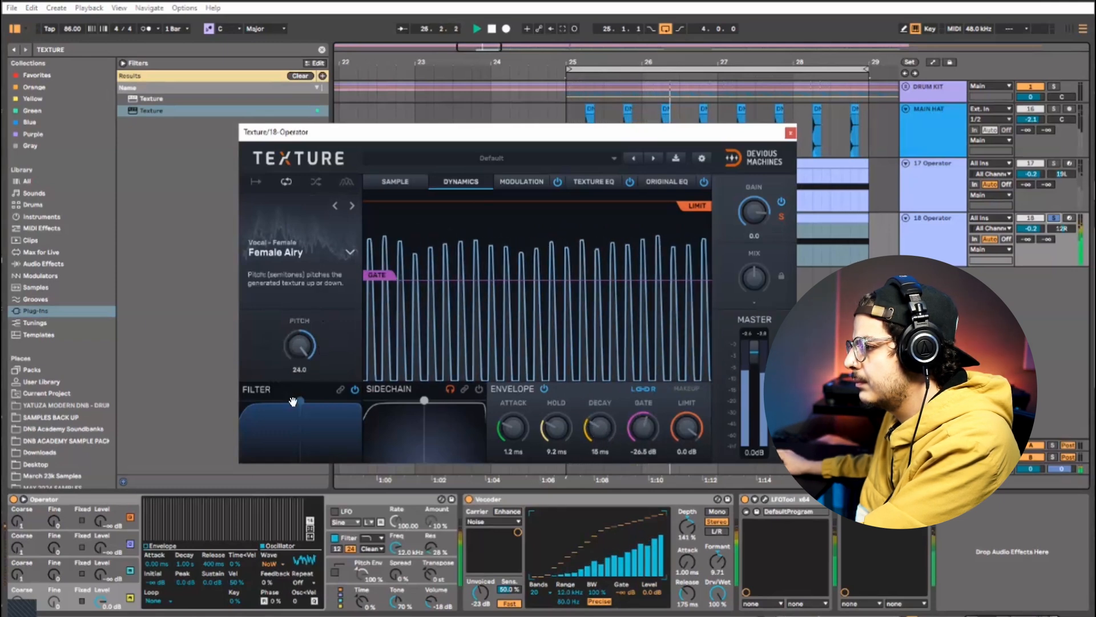
drag(301, 401, 358, 401)
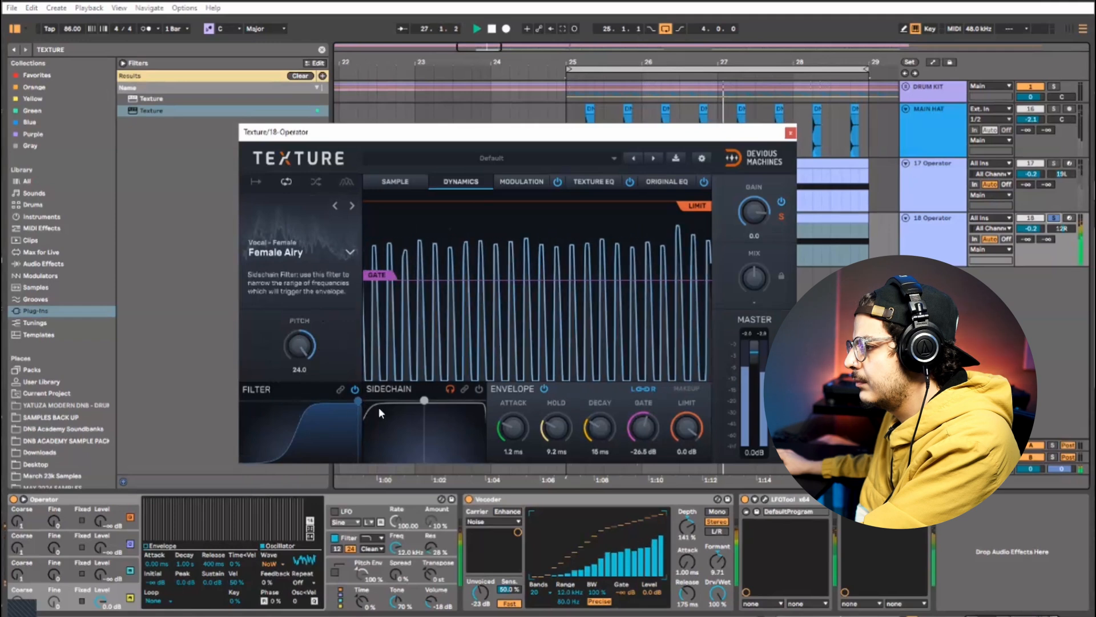
- Enable band 1 of Texture's original EQ as a high pass at about 2.57 kHz with a Q of 0.3
click(664, 181)
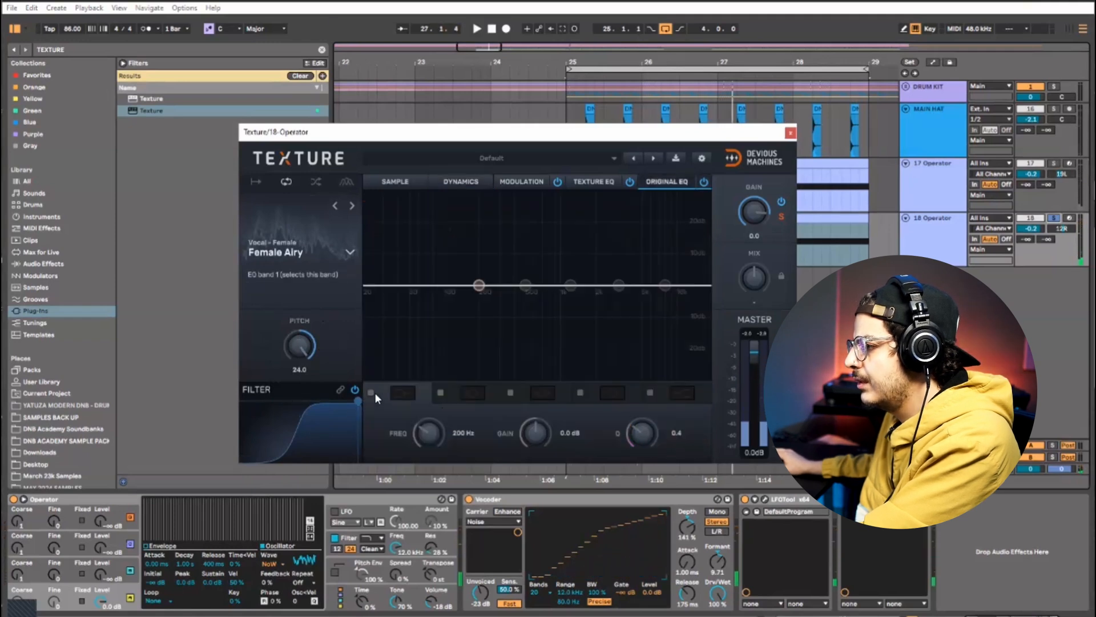
click(402, 393)
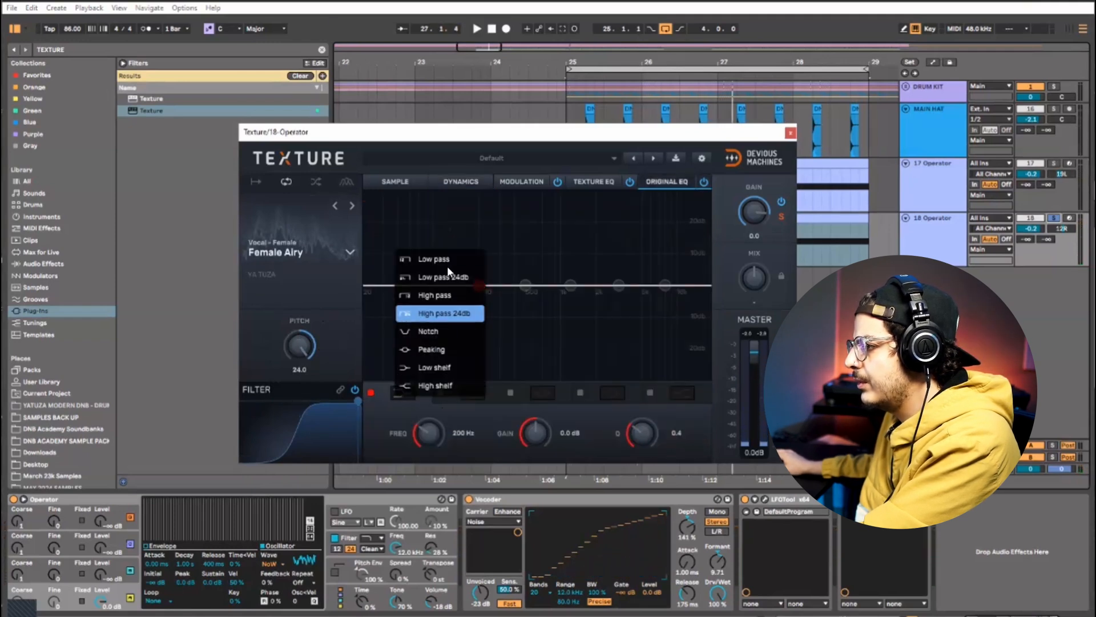
click(448, 303)
drag(481, 344, 608, 369)
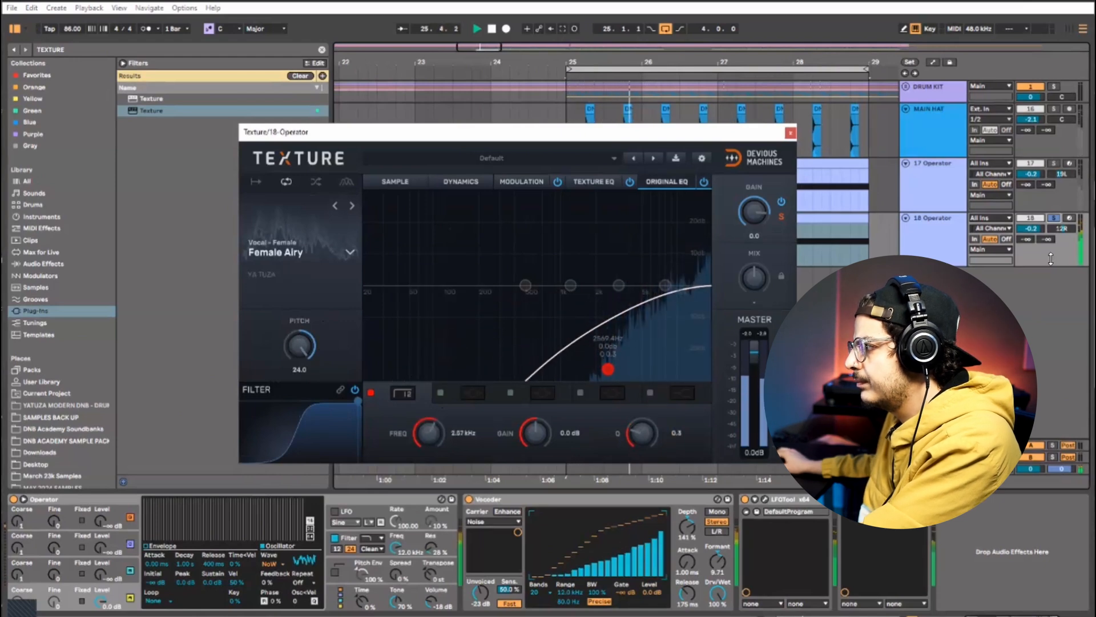
- Lower the duplicated track's volume to -5.6 dB and solo both Operator tracks to hear them together
click(1054, 217)
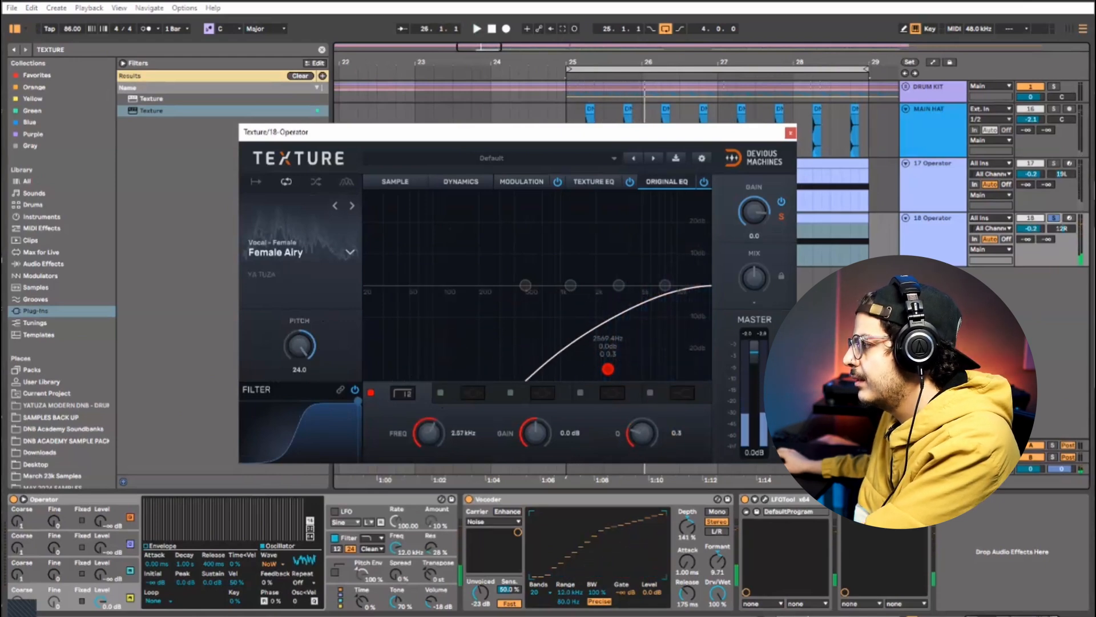
drag(1031, 228, 1031, 243)
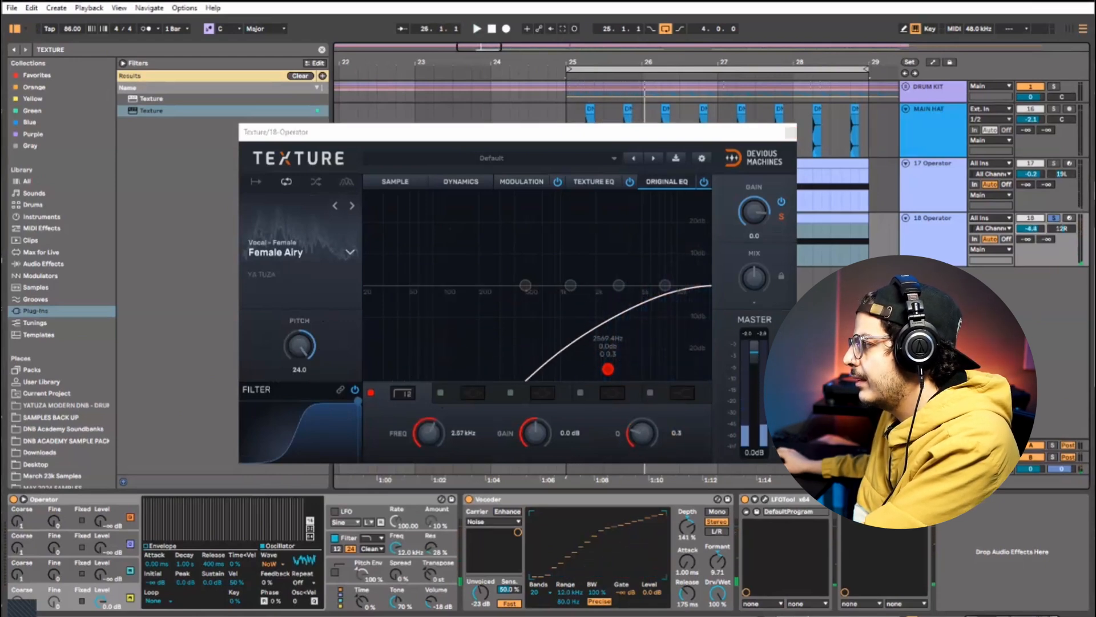
click(1054, 164)
key(space)
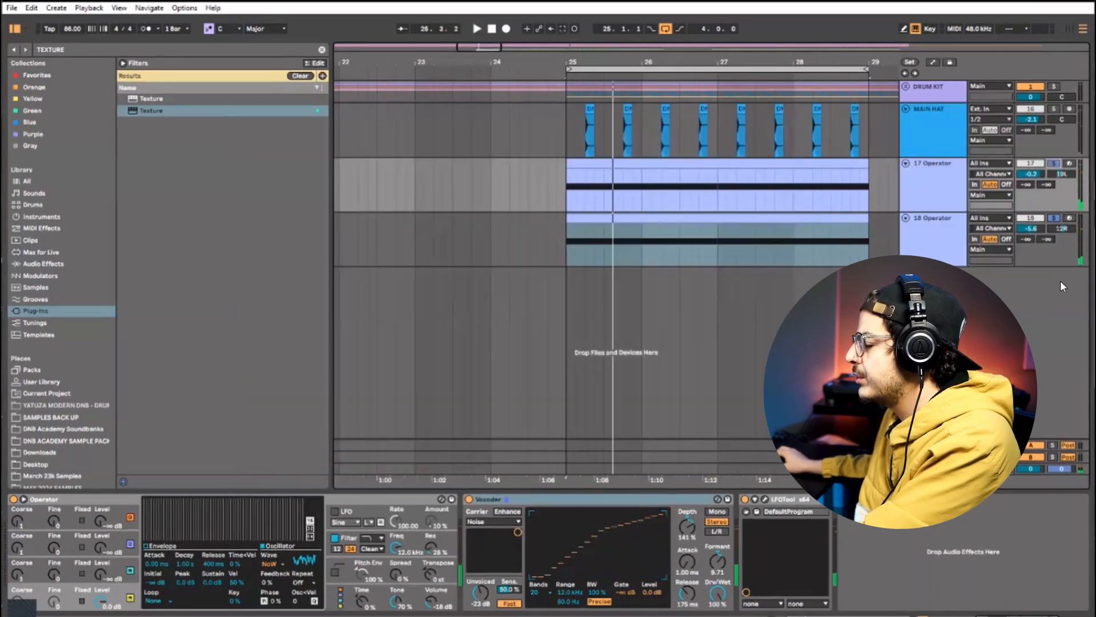
key(space)
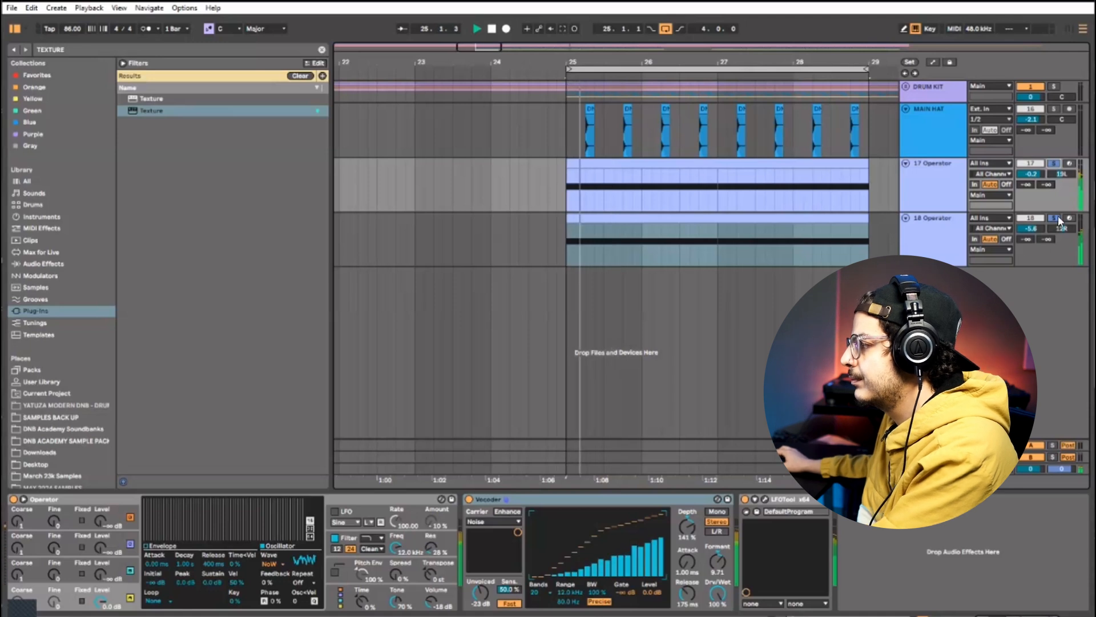
- Unsolo both Operator tracks and play them with the drum kit and main hat
click(1054, 218)
key(space)
key(space)
- Set Texture's pitch to 10.6 on the duplicated track and switch its noise source to Female Atonal
click(951, 250)
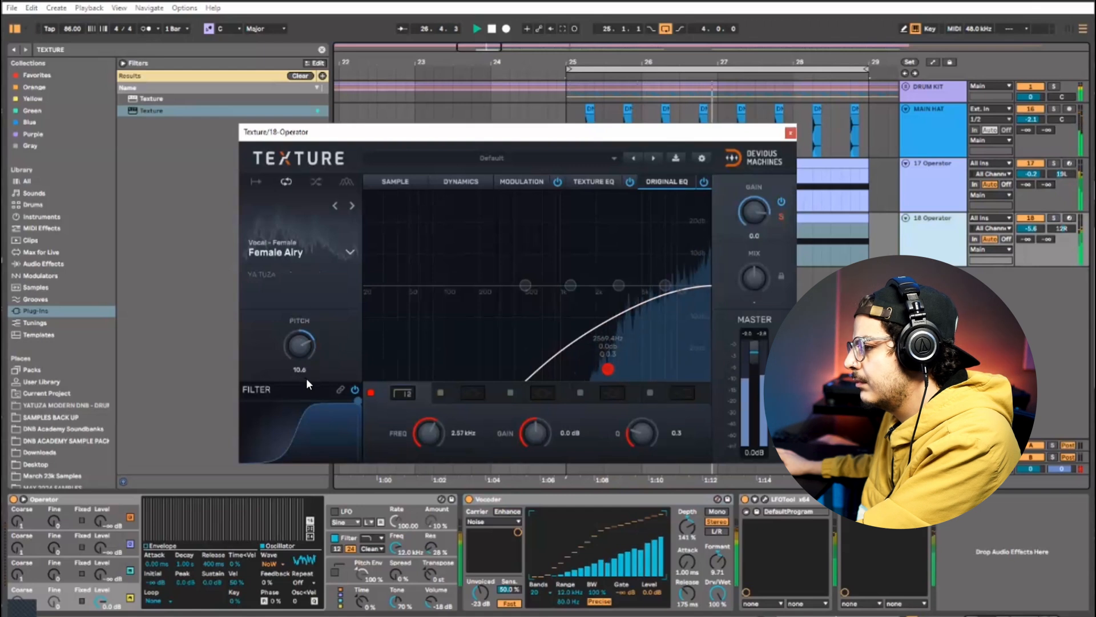
click(353, 207)
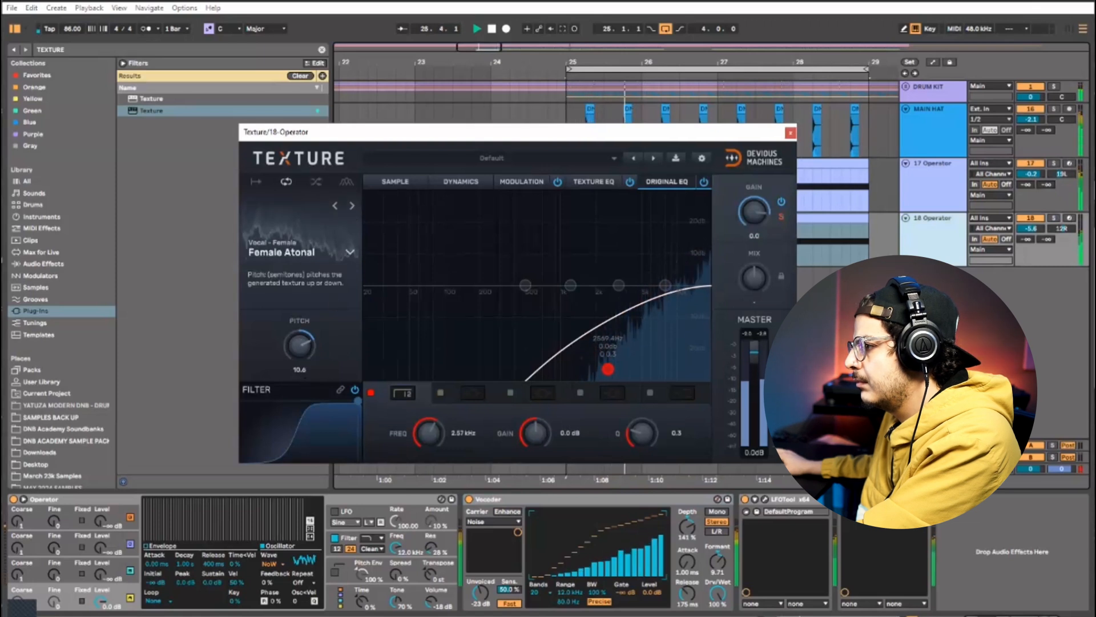
- Switch Texture's noise source to Female Breath Loop and set its pitch to 13.4 on the second Operator track
drag(308, 355, 344, 285)
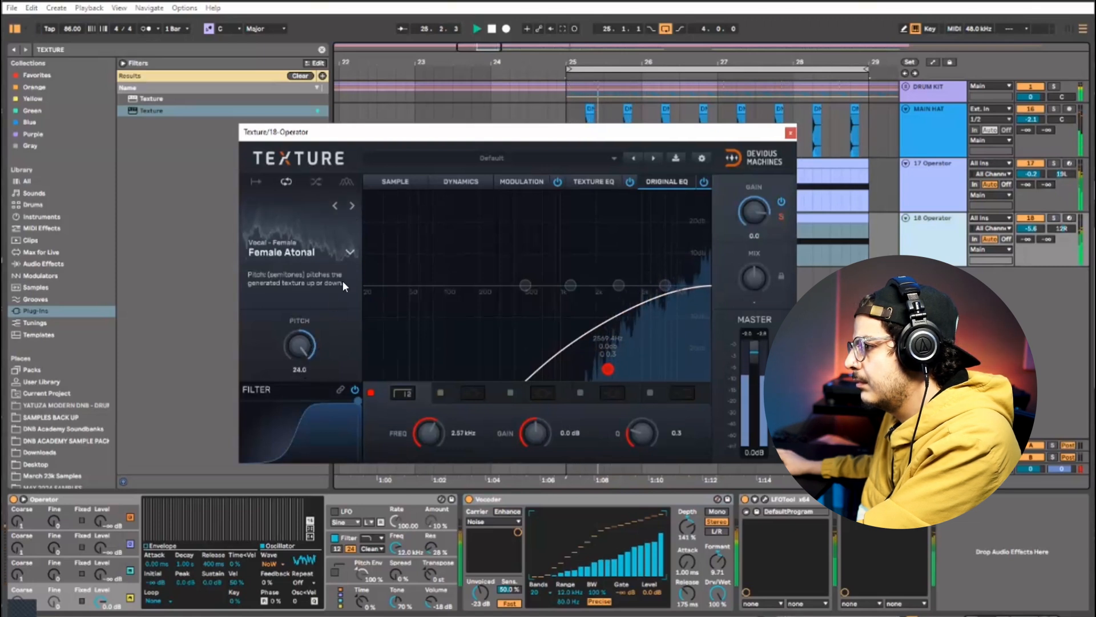
click(353, 205)
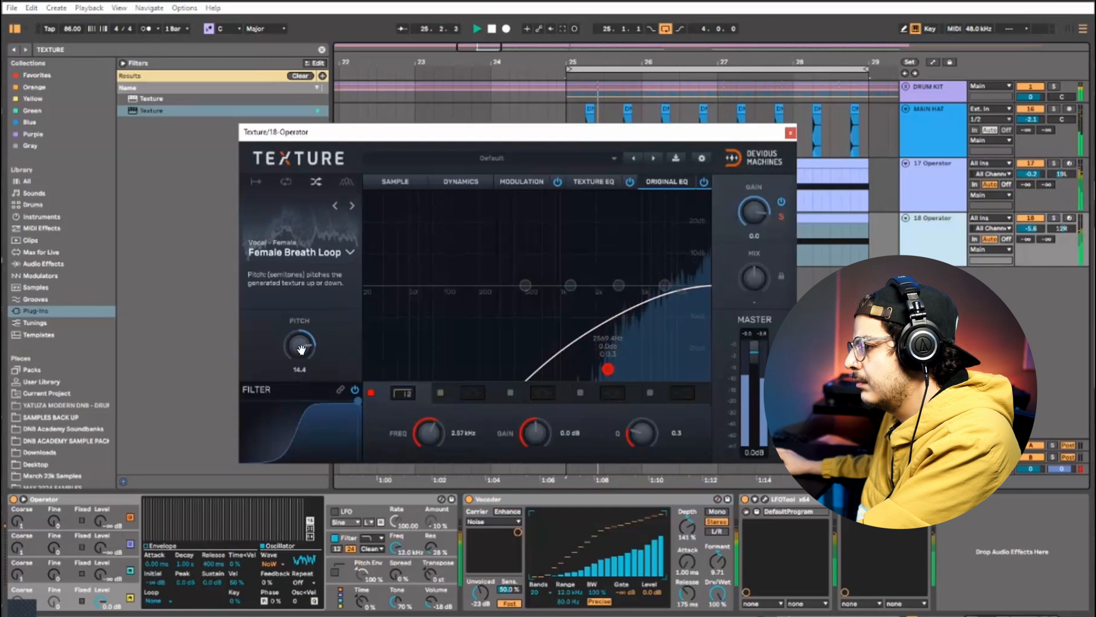
drag(302, 350, 306, 343)
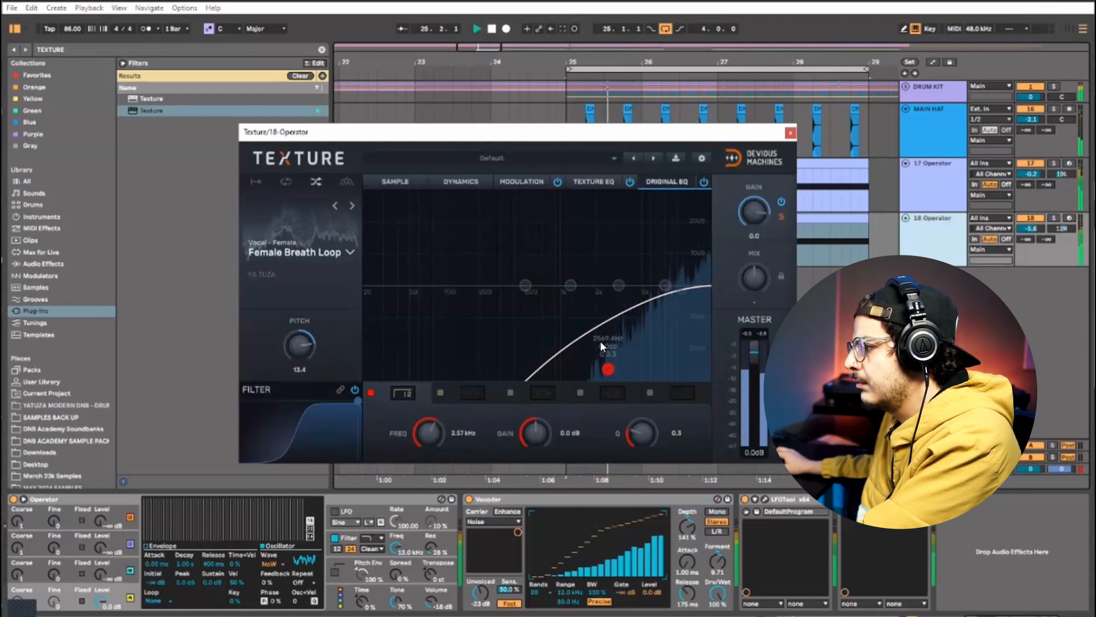
click(790, 134)
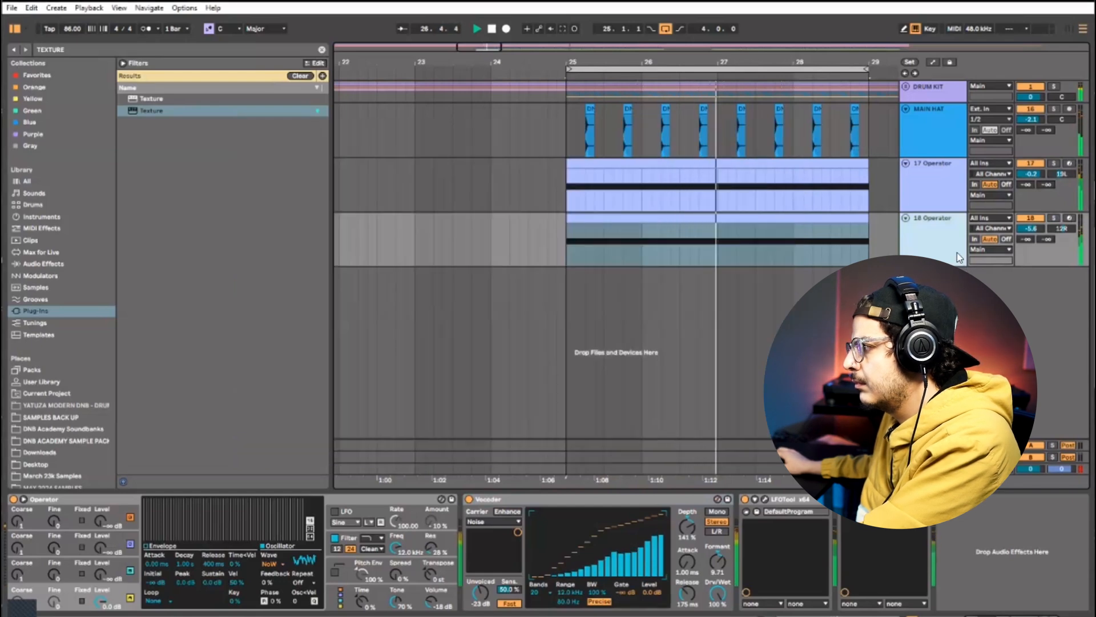
- Set LFOTool's rate to 1/16 on the first Operator track and lower the second Operator track's volume to -6.8 dB
click(834, 171)
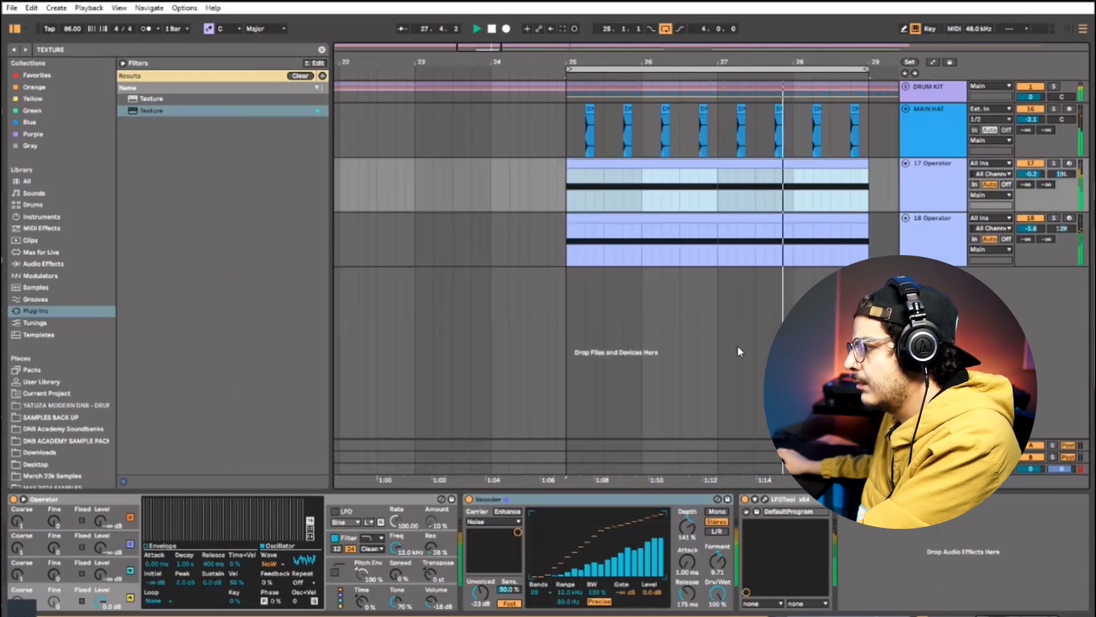
click(766, 499)
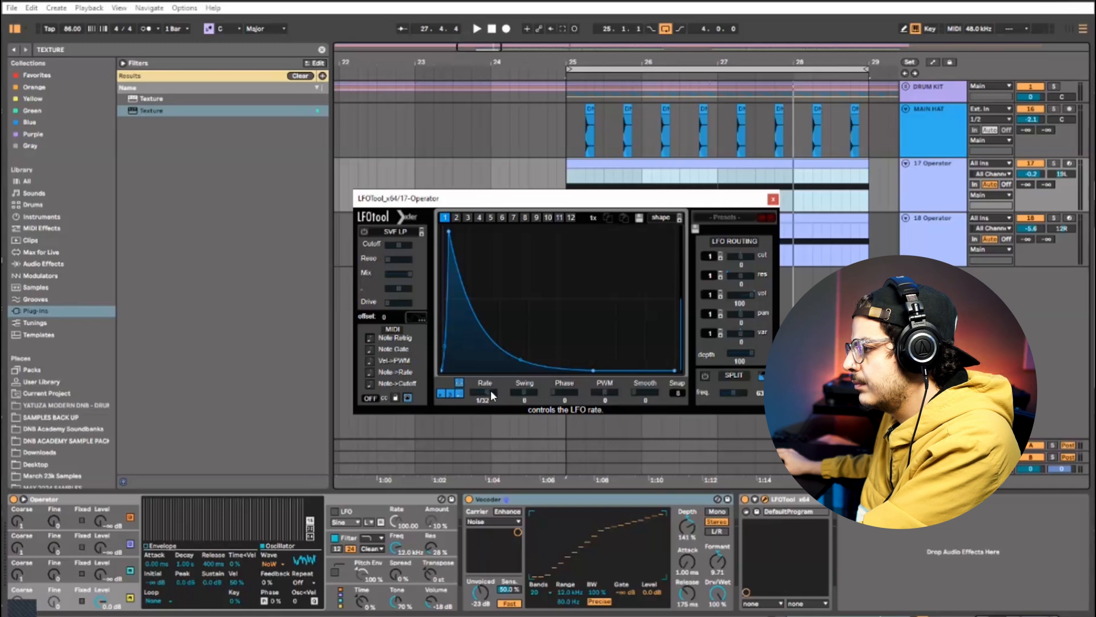
key(space)
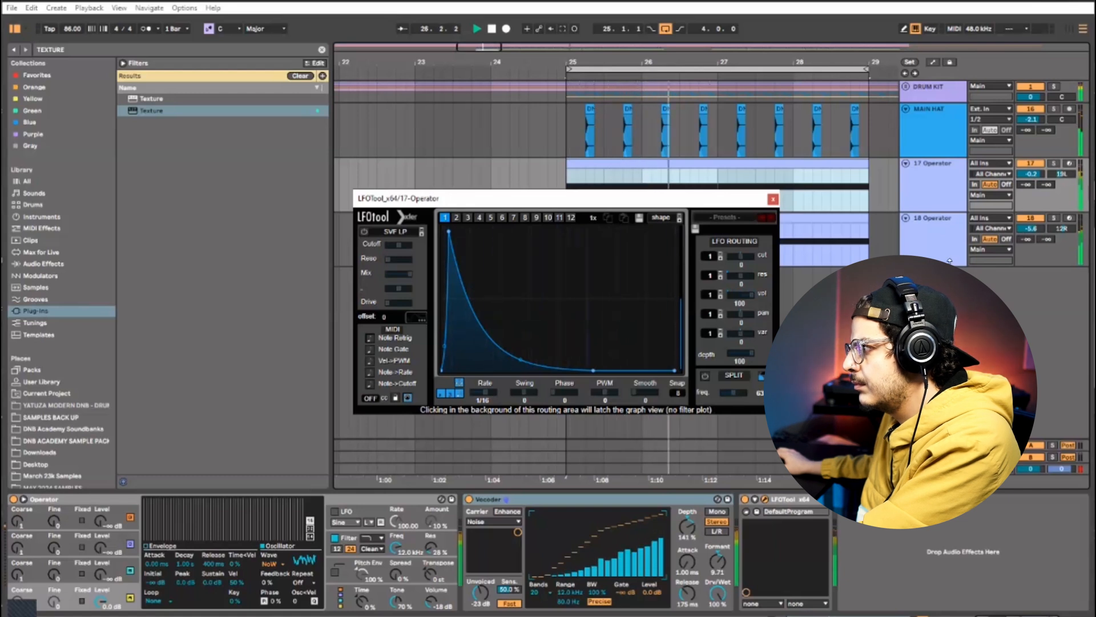
drag(1037, 228, 1038, 228)
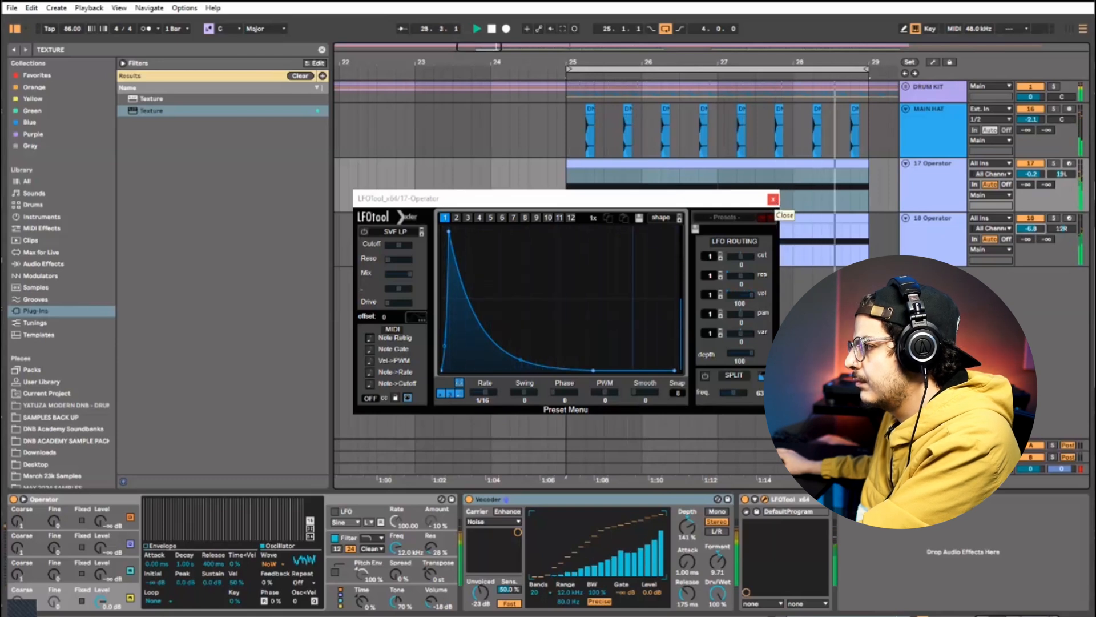
click(773, 199)
- Set the Vocoder's formant to about 10.8 on the second Operator track and 3.43 on the first while the loop plays
click(933, 229)
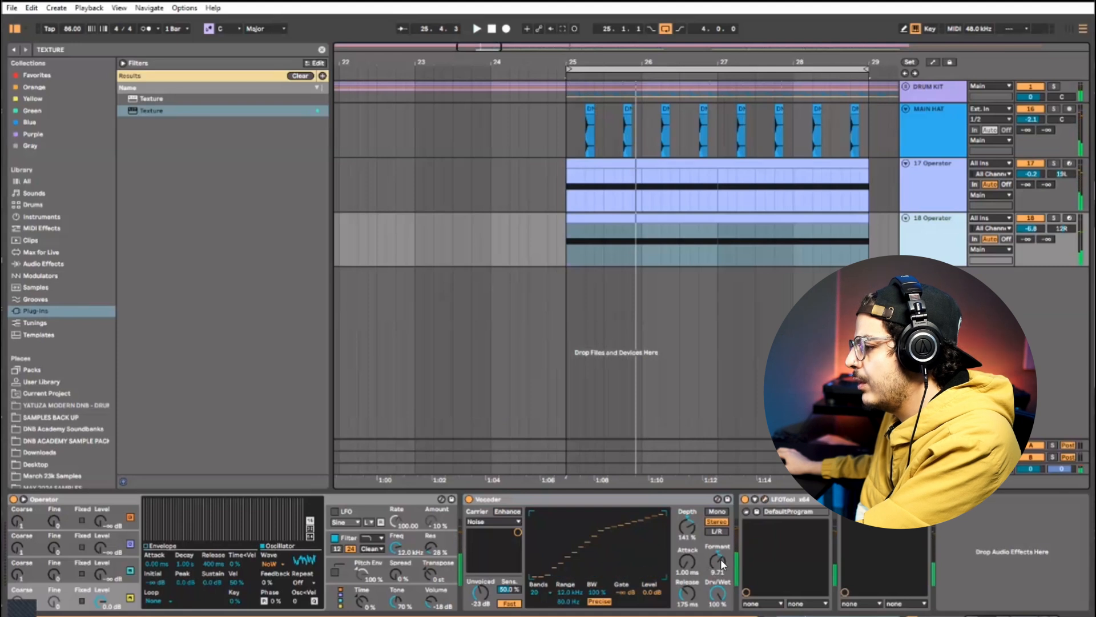
key(space)
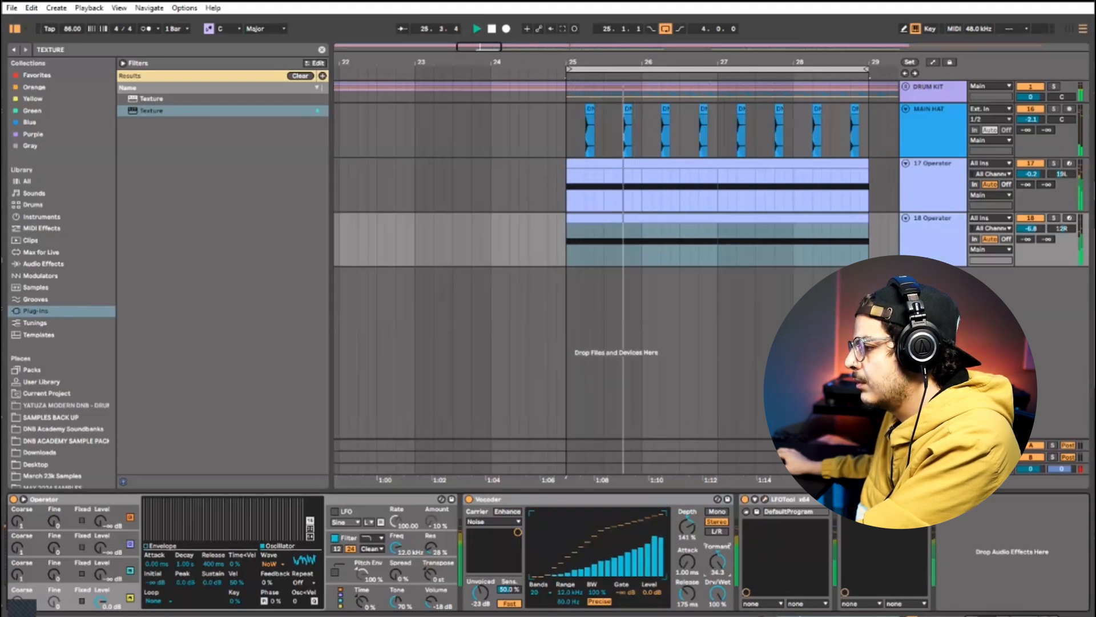
click(939, 197)
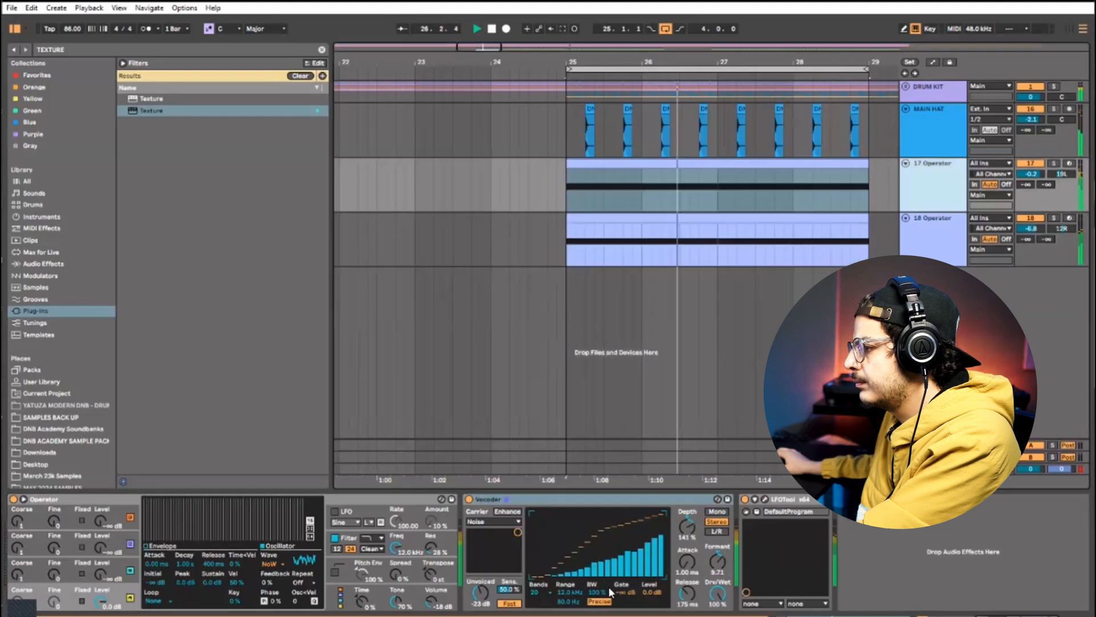
drag(717, 562, 717, 541)
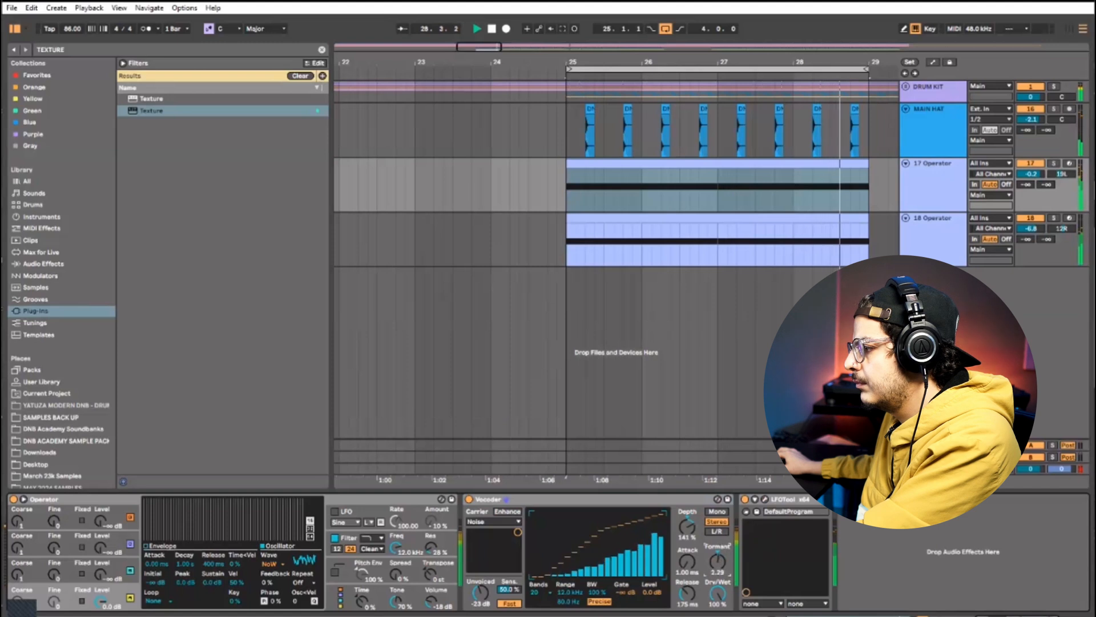
drag(719, 561, 719, 565)
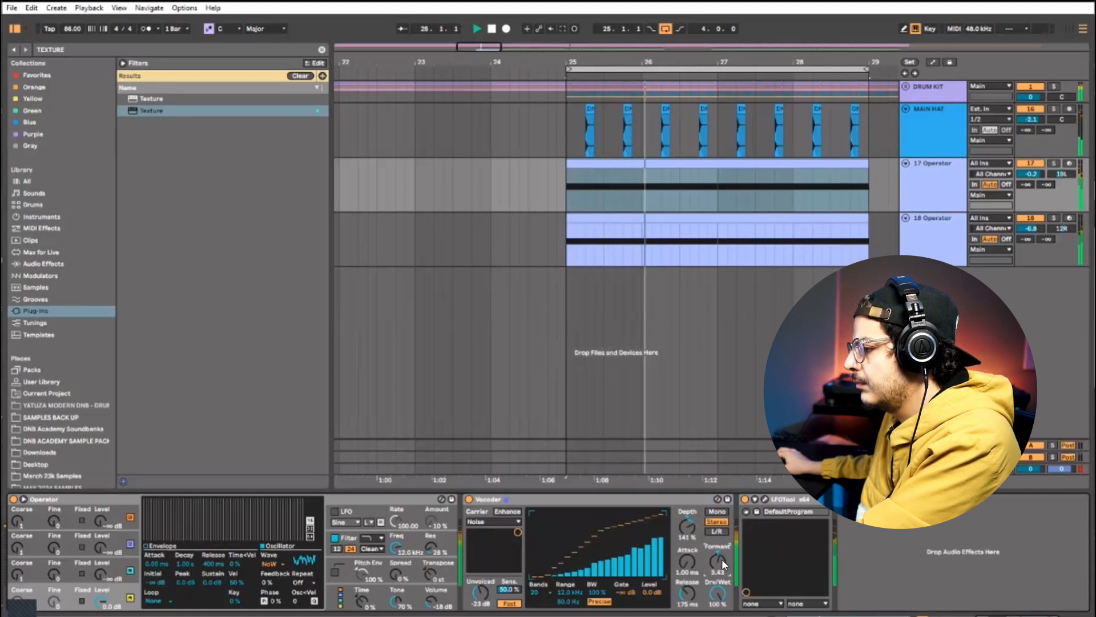
- Set LFOTool's rate to 1/32 on the first Operator track and shift the envelope's peak slightly later and higher
click(765, 499)
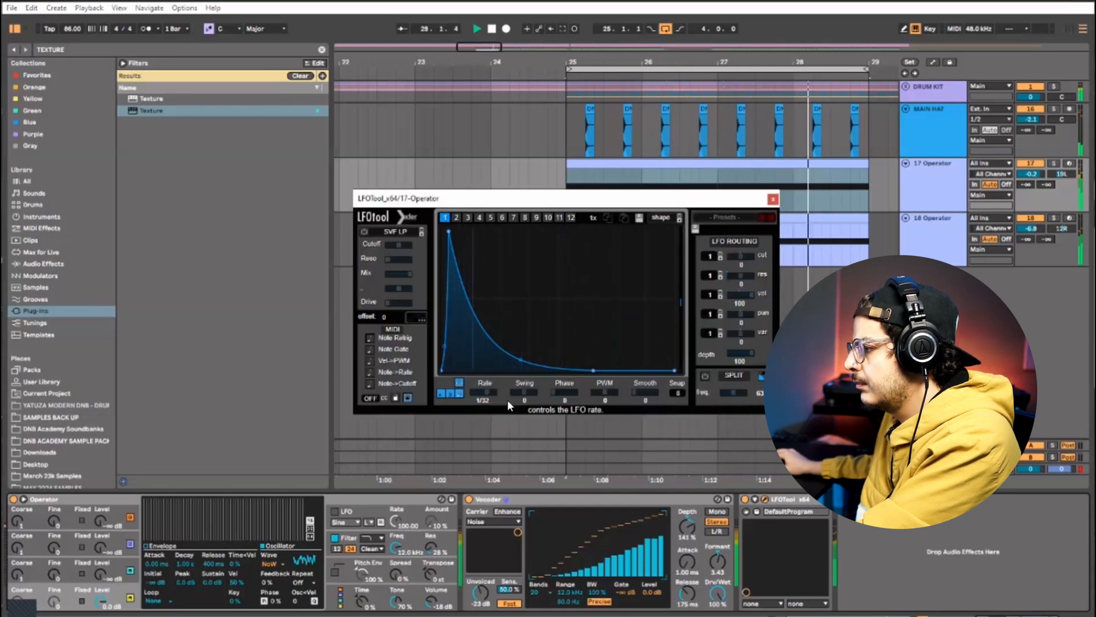
drag(526, 355, 539, 349)
drag(449, 234, 455, 227)
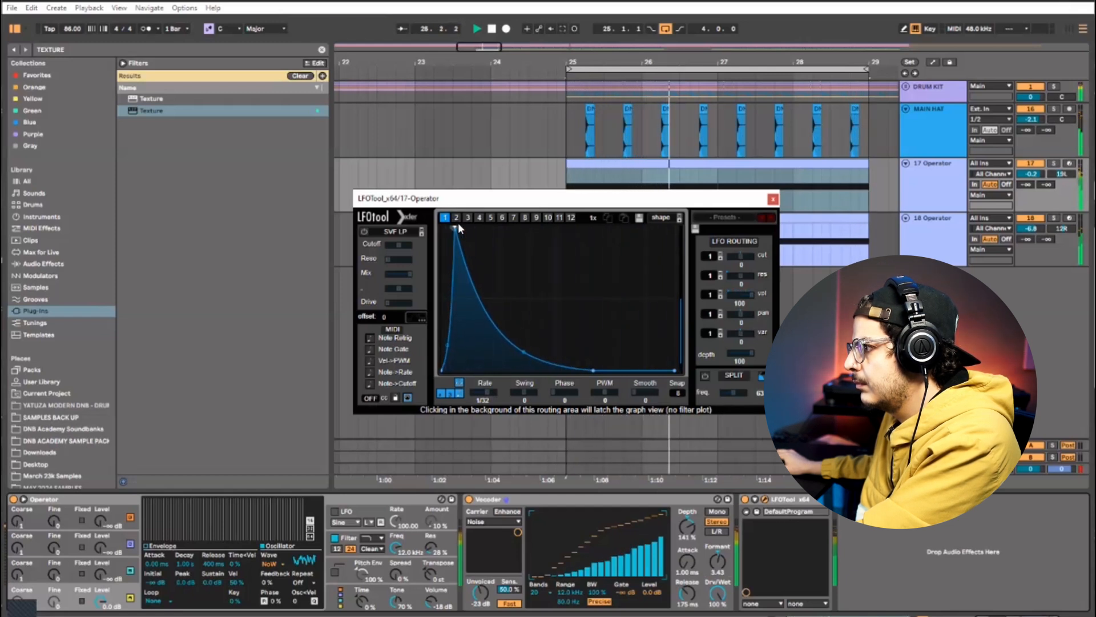
- Group the two Operator tracks and set the group's volume to -4.9 dB during playback
click(939, 234)
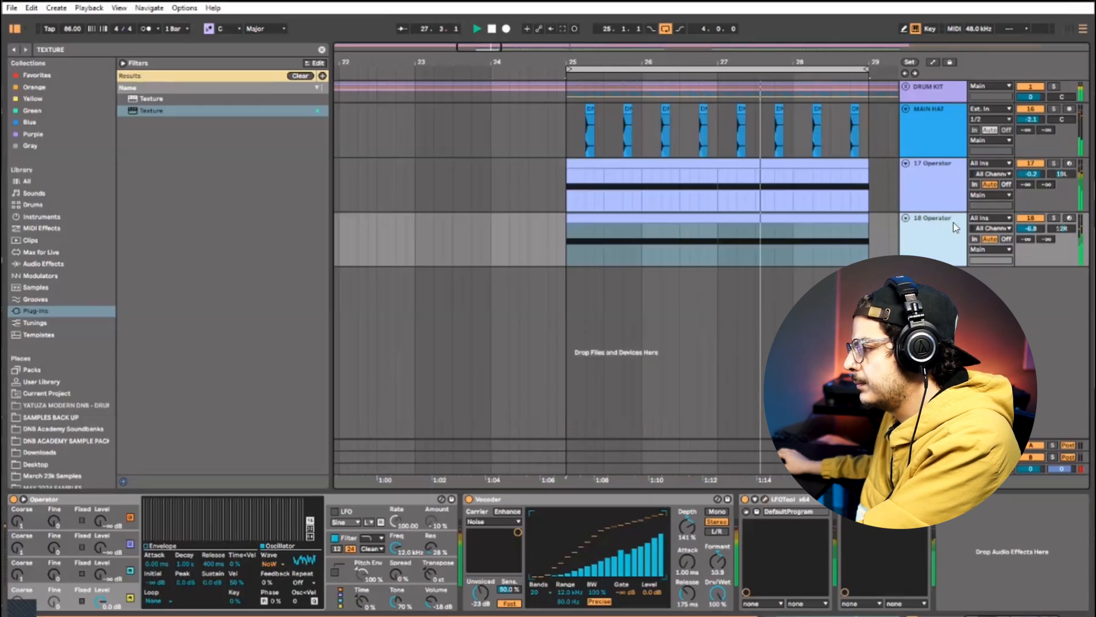
click(952, 198)
click(936, 236)
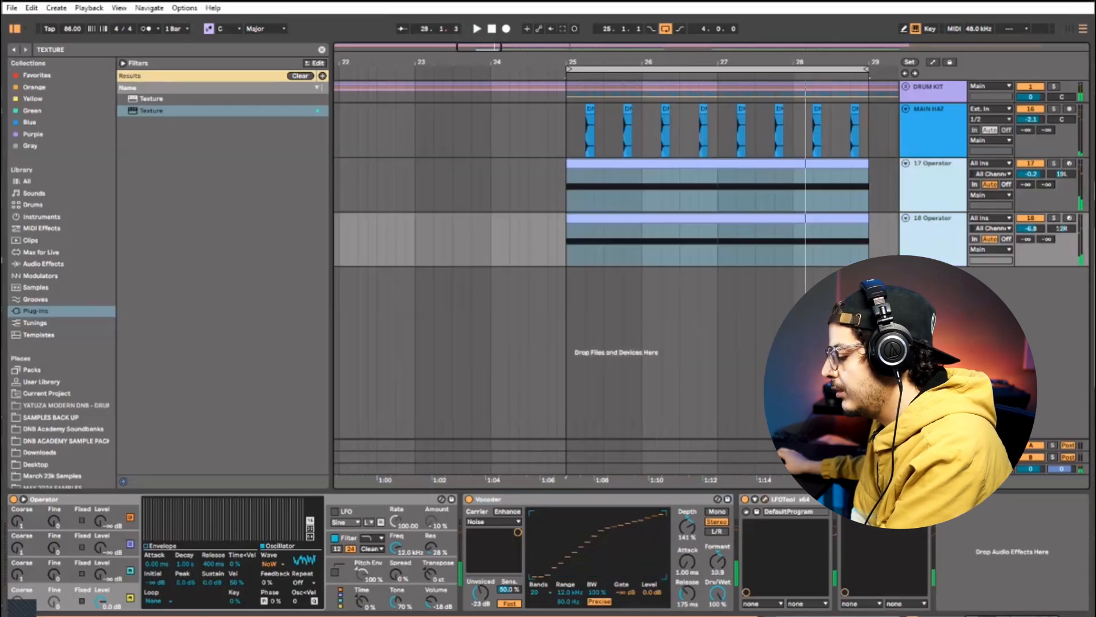
key(ctrl+g)
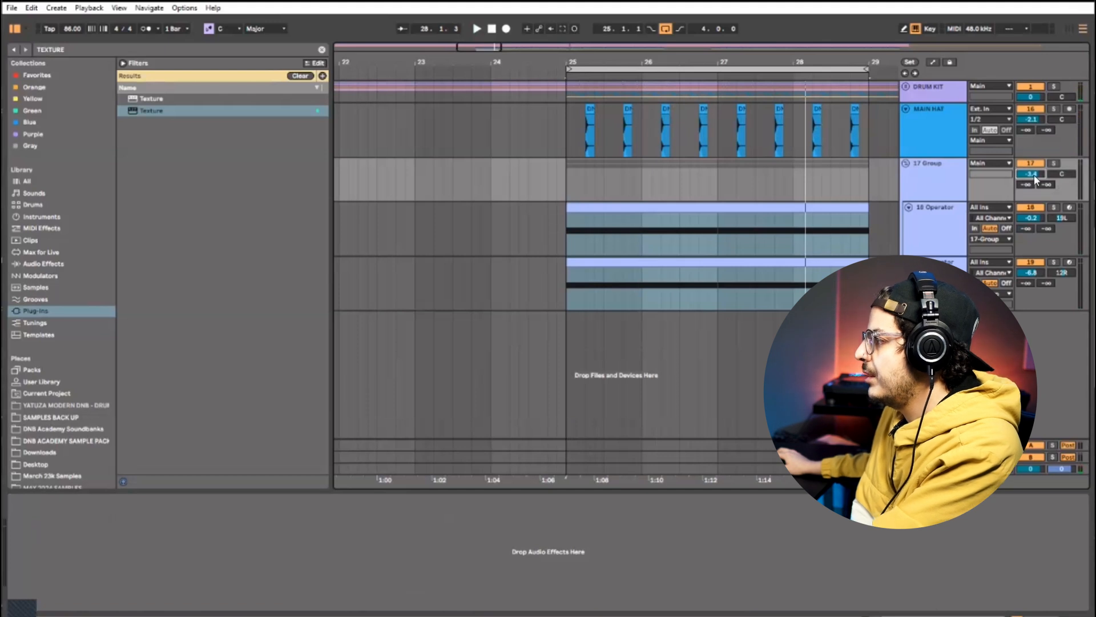
key(space)
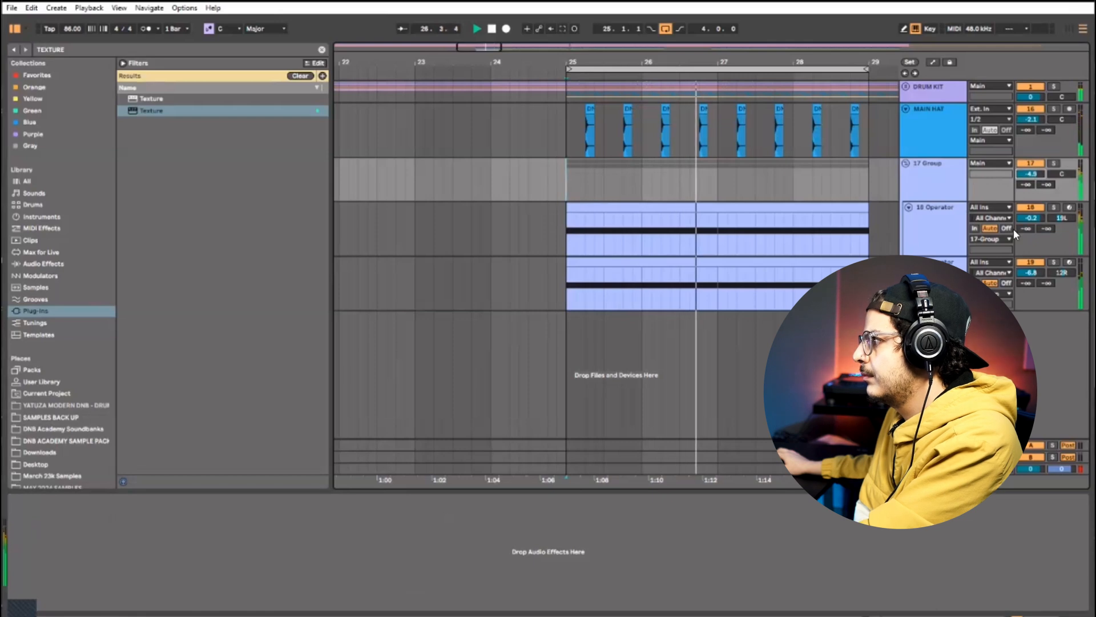
- Duplicate the first Operator track outside the group and mute the group, with the copy's LFOTool open
right_click(949, 237)
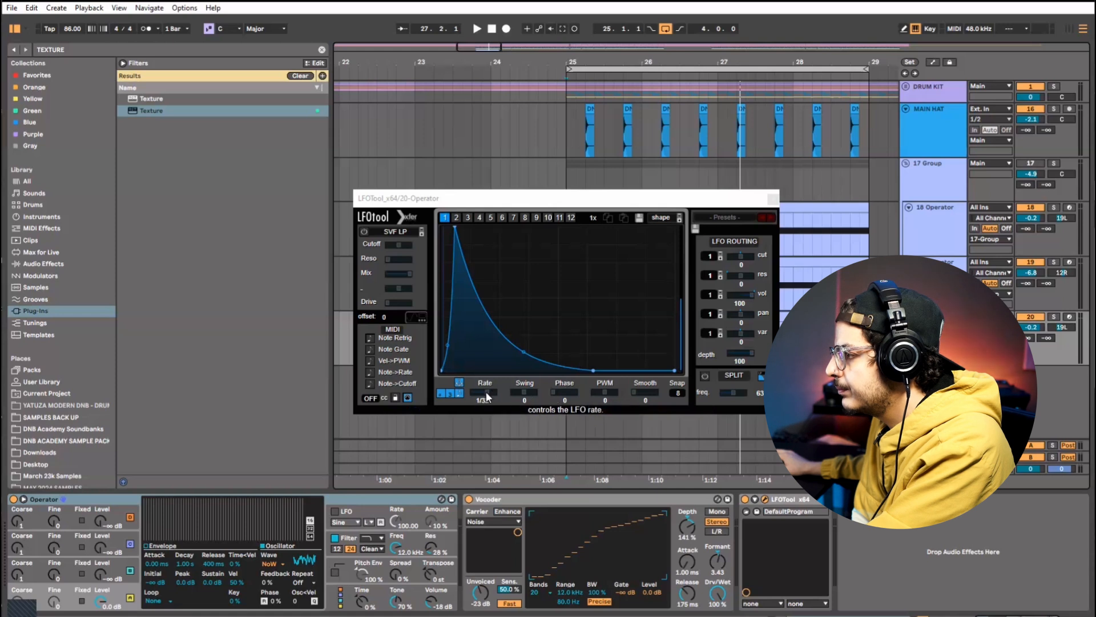
- Lengthen the decay of the copied track's LFOTool envelope and audition it at a 1/16 rate
drag(475, 393, 468, 392)
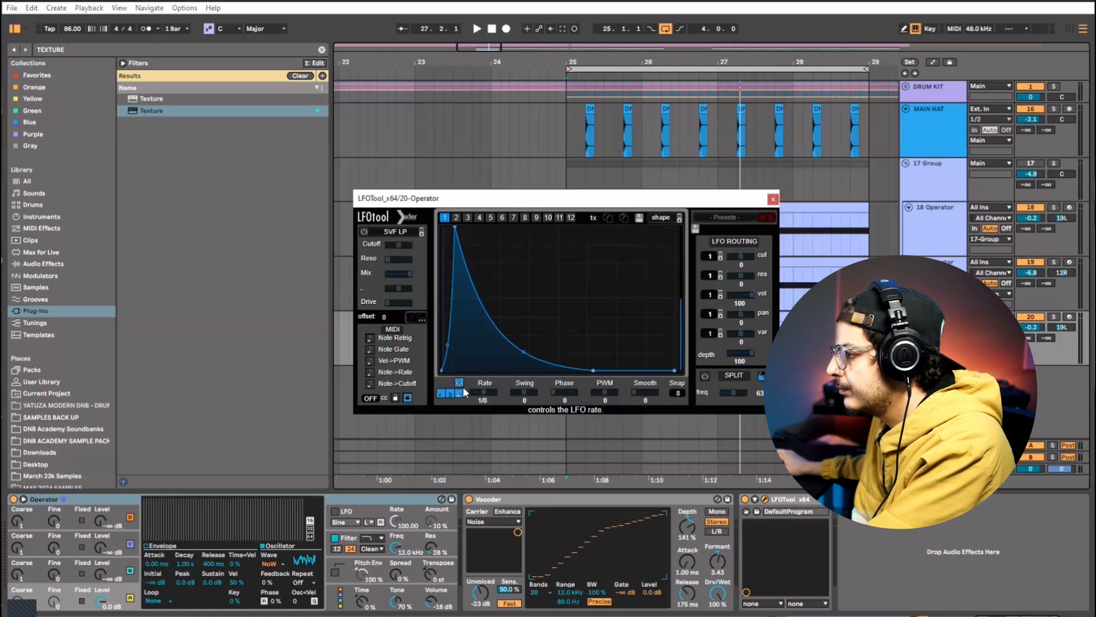
key(space)
key(space)
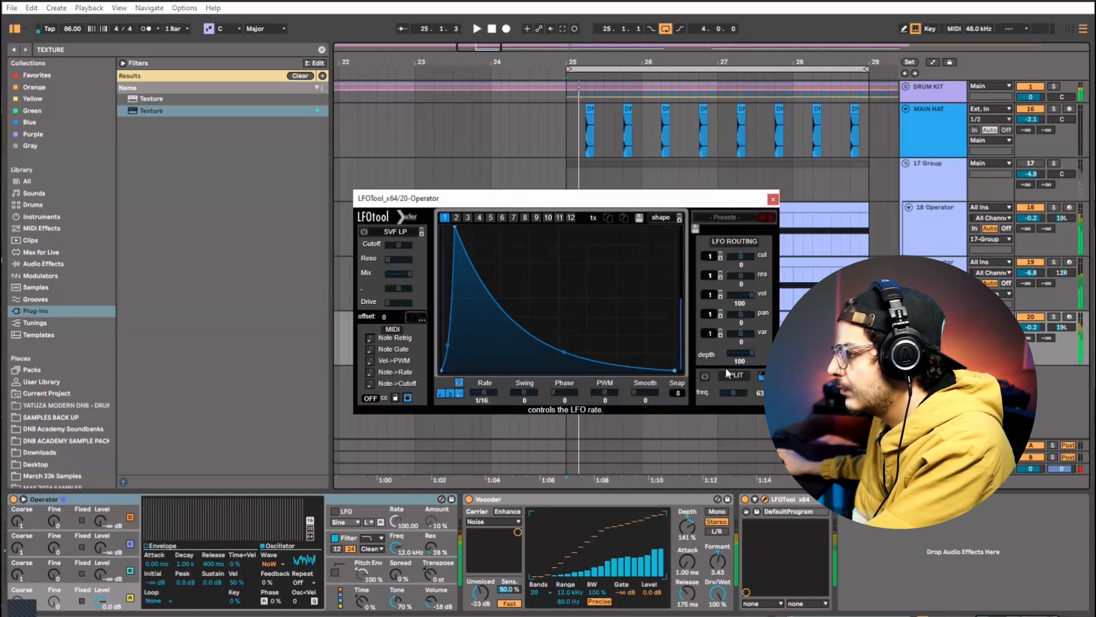
key(space)
key(space)
key(space)
key(space)
- Set the copy's LFOTool rate to 1/8 and reshape the envelope with an earlier peak and a steeper decay
drag(484, 391, 477, 393)
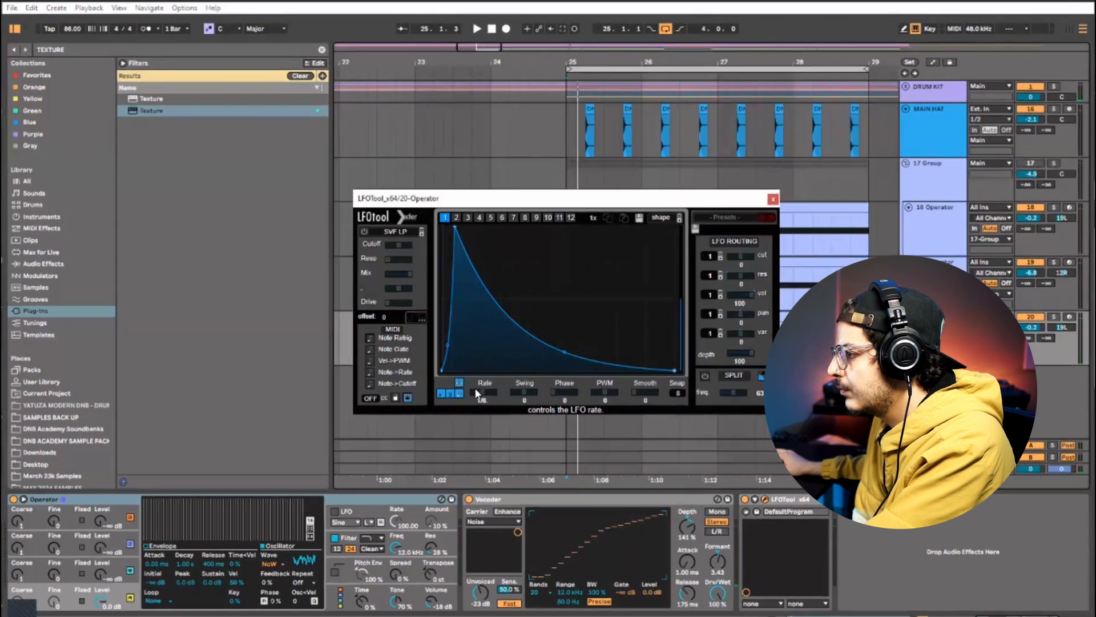
key(space)
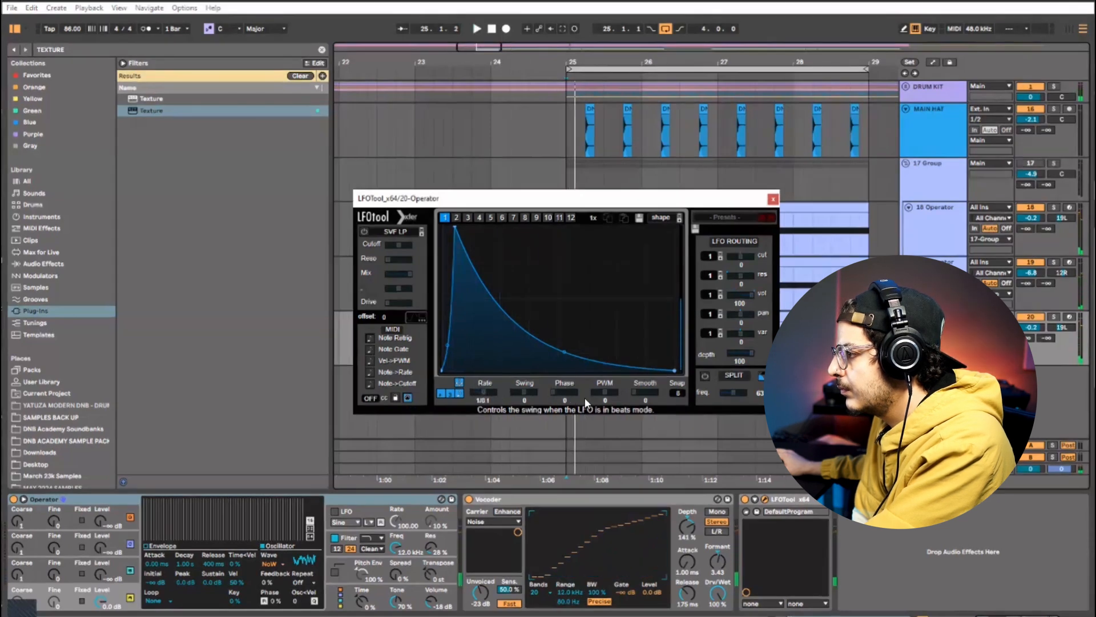
key(space)
key(space)
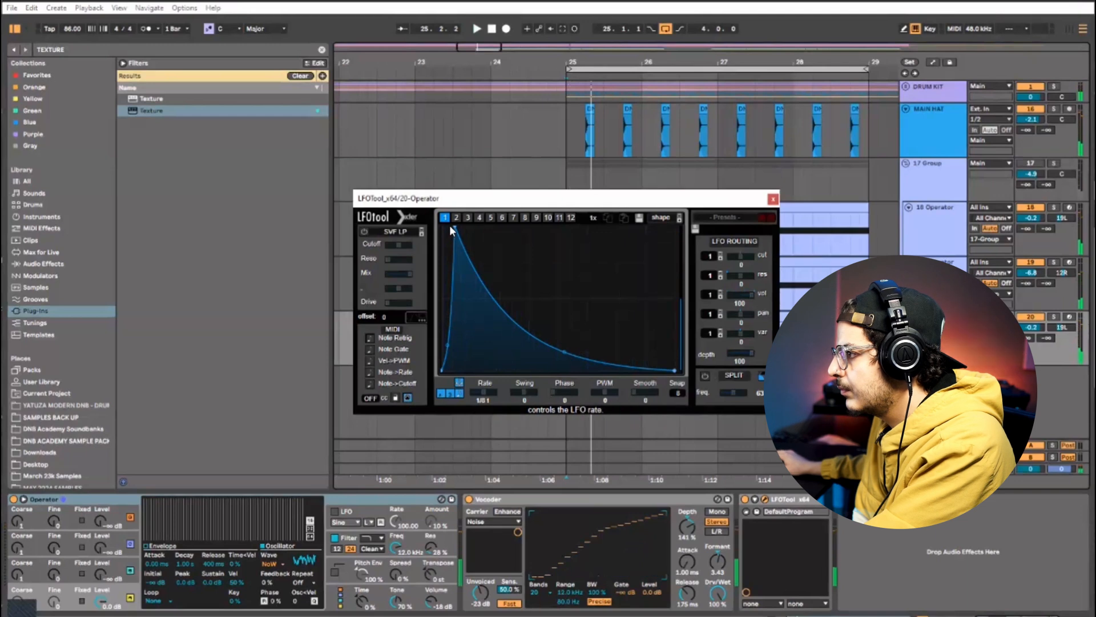
drag(451, 226, 445, 229)
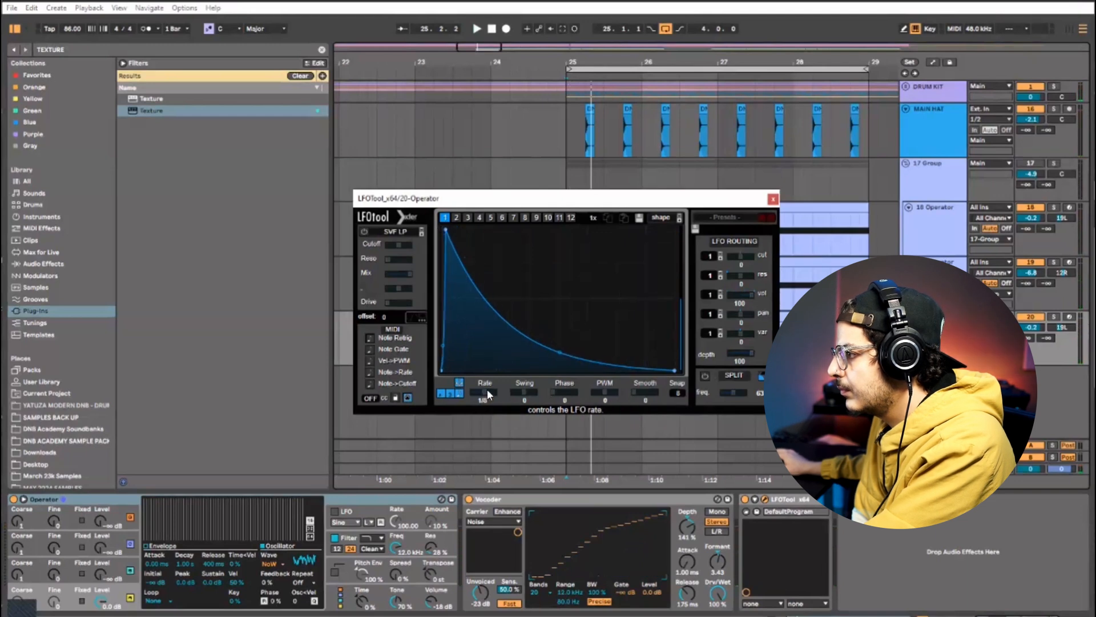
drag(486, 389, 483, 389)
key(space)
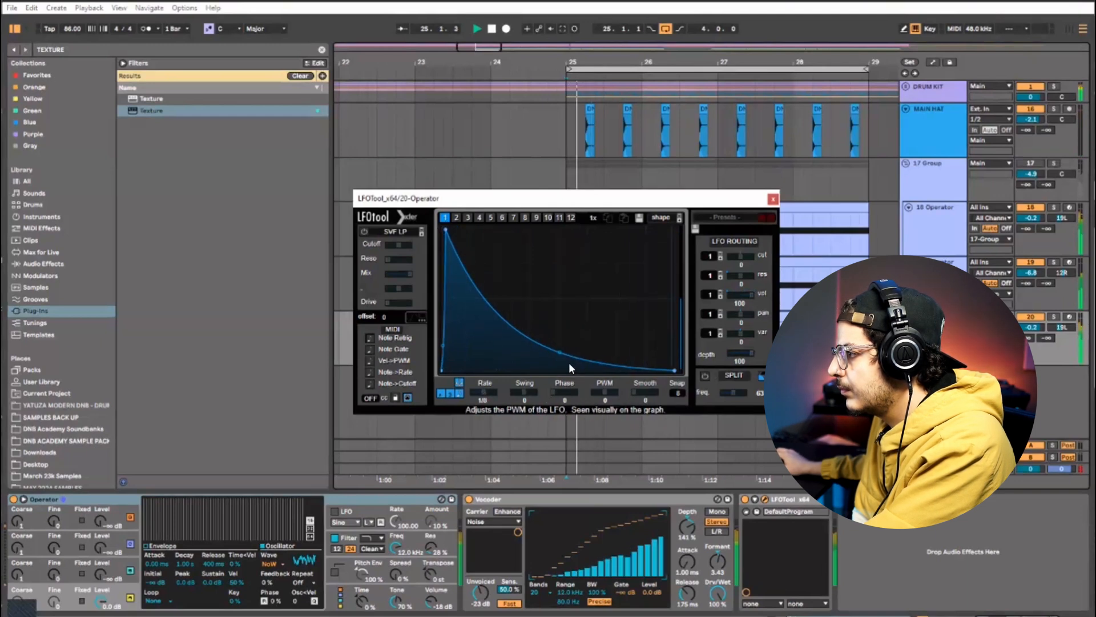
drag(559, 350, 559, 366)
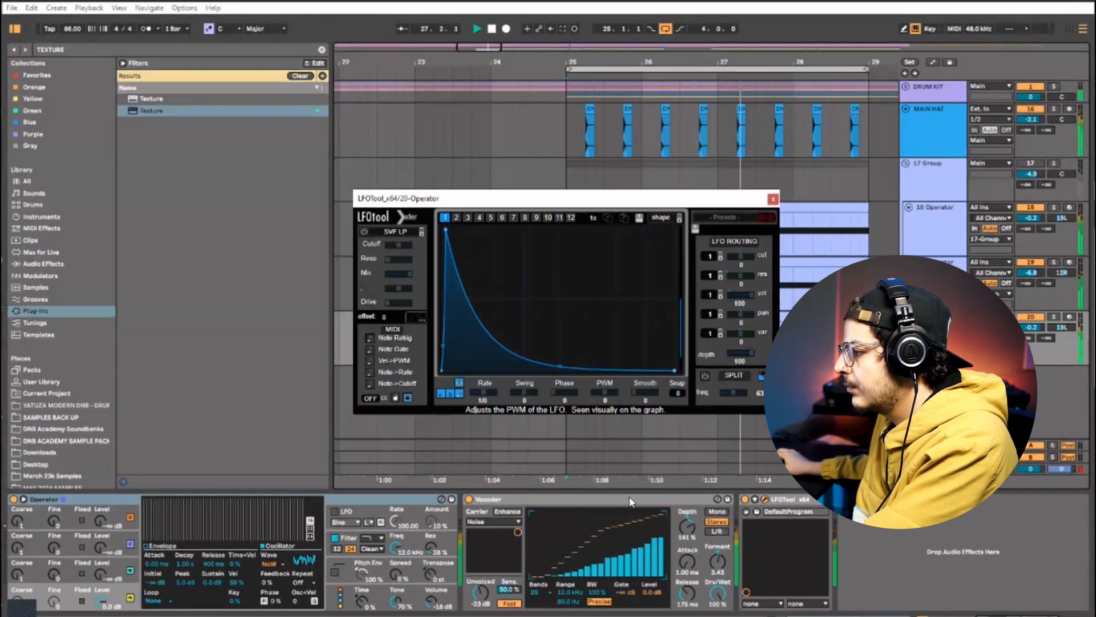
- Move the Vocoder after LFOTool and set its formant to 13.1, release to 311 ms and unvoiced level to -68 dB
drag(577, 496, 856, 571)
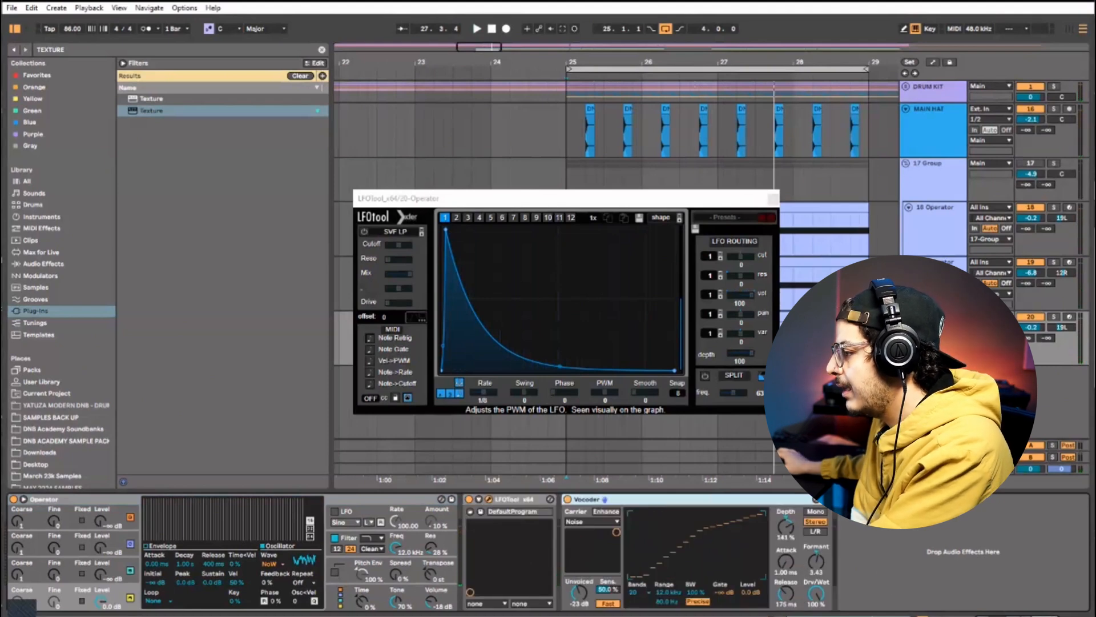
drag(787, 594, 816, 549)
key(space)
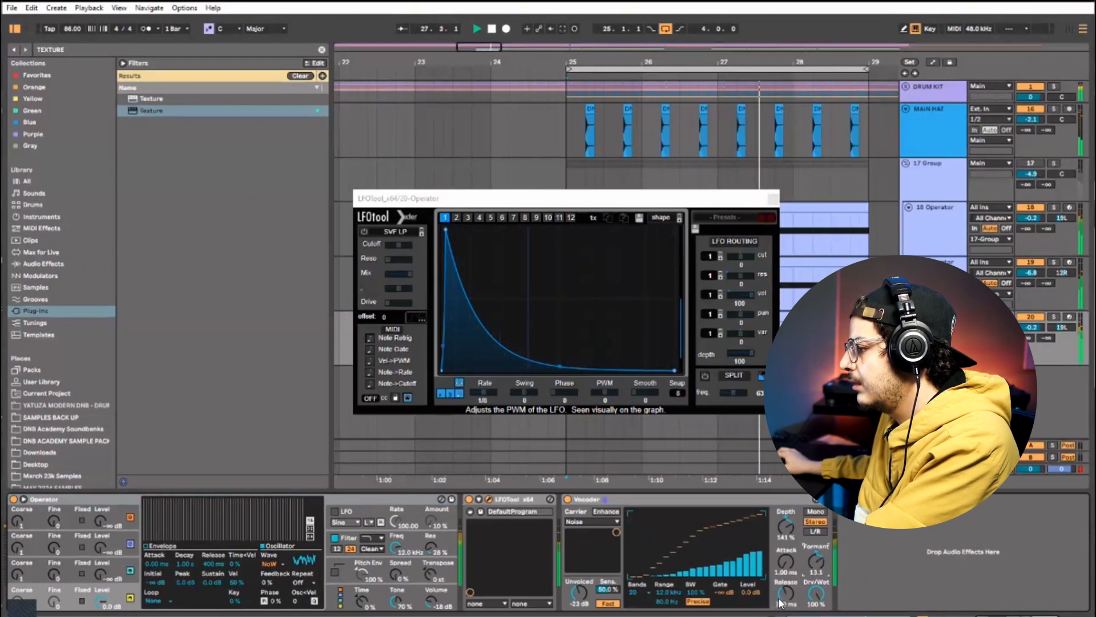
drag(787, 595, 786, 591)
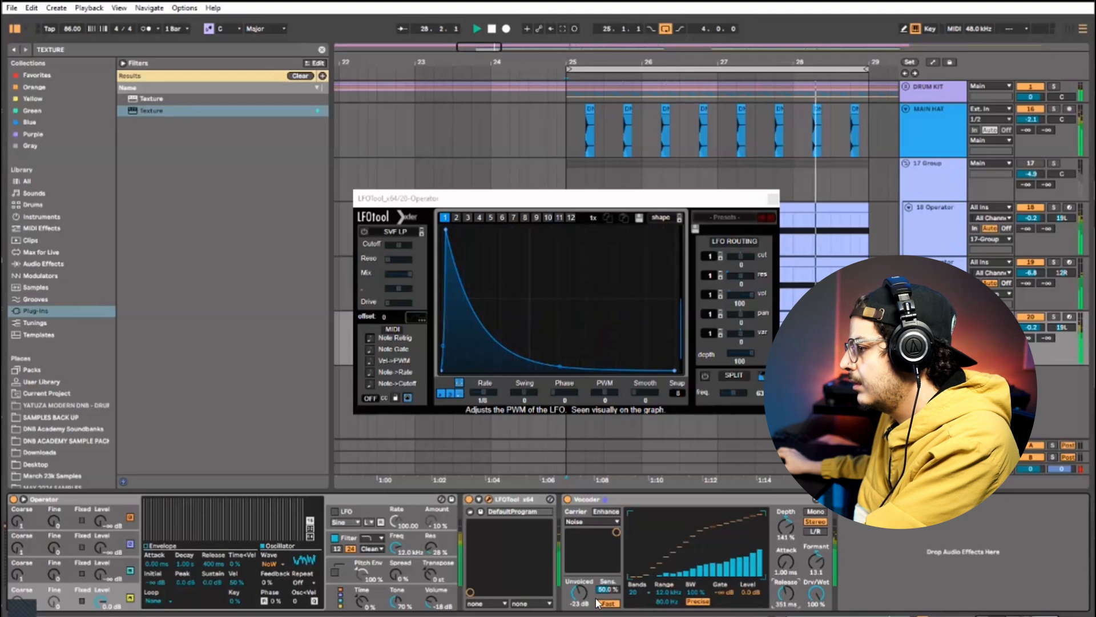
drag(578, 594, 579, 598)
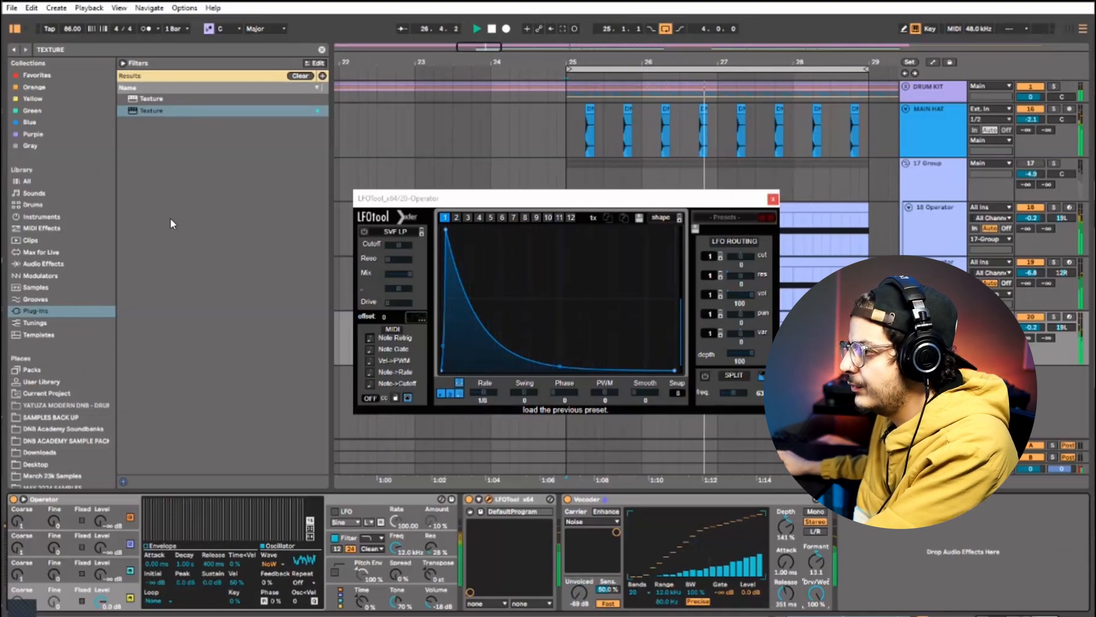
- Clear the browser search and add the Compressor audio effect after the Vocoder on the third Operator track
click(44, 263)
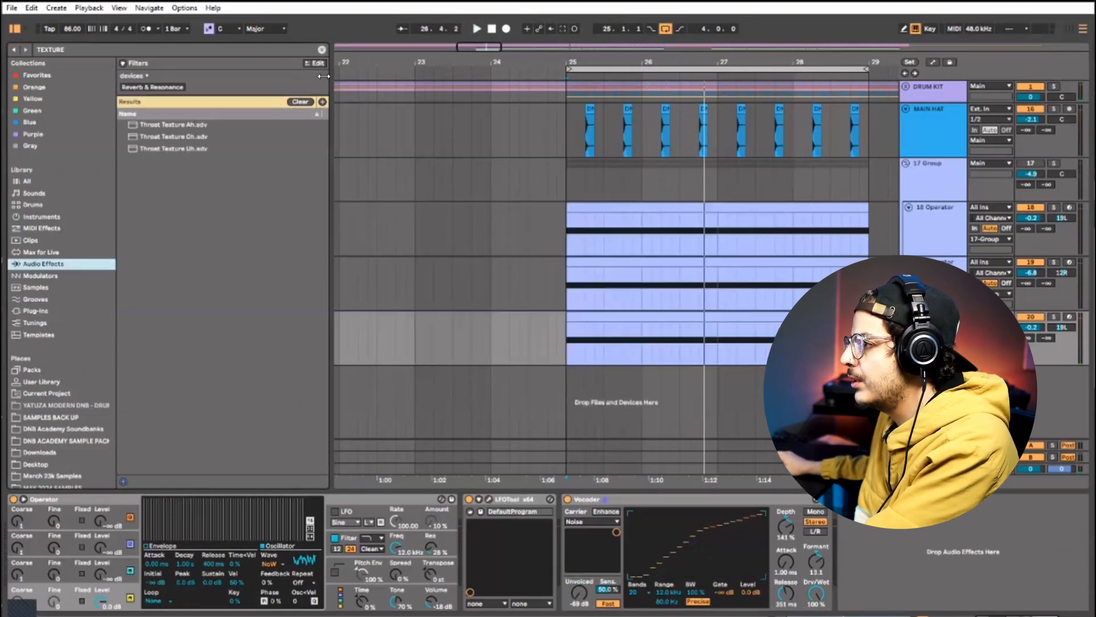
click(322, 50)
scroll(185, 286, up, 3)
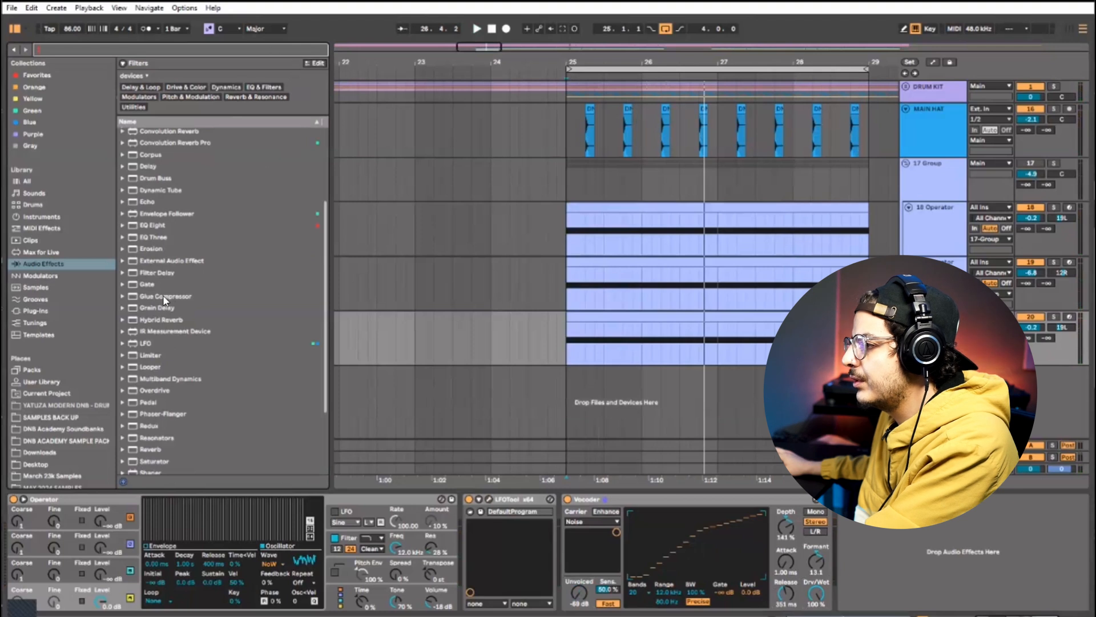
scroll(163, 186, up, 1)
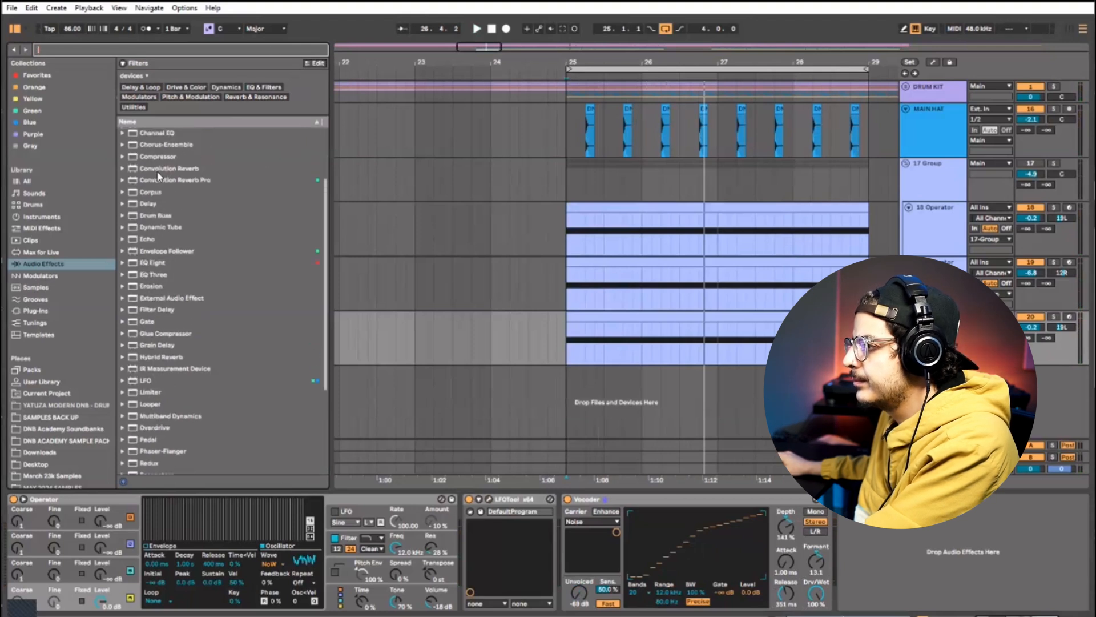
drag(255, 193, 929, 545)
key(Return)
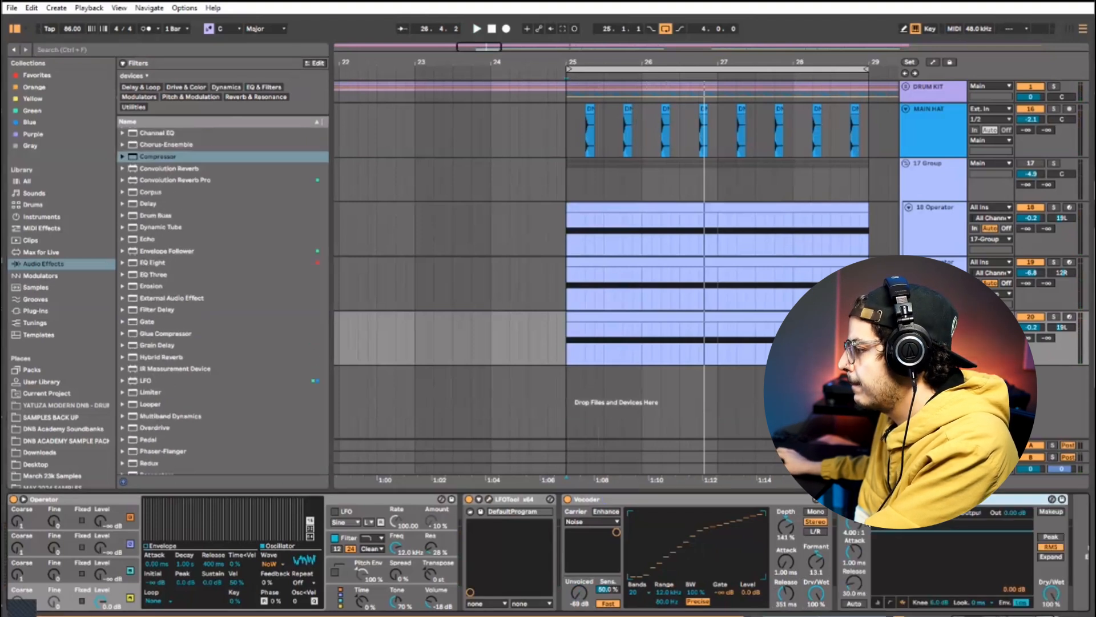
- Enable the Compressor's sidechain and set its audio source to Kick 3, Post FX
click(853, 499)
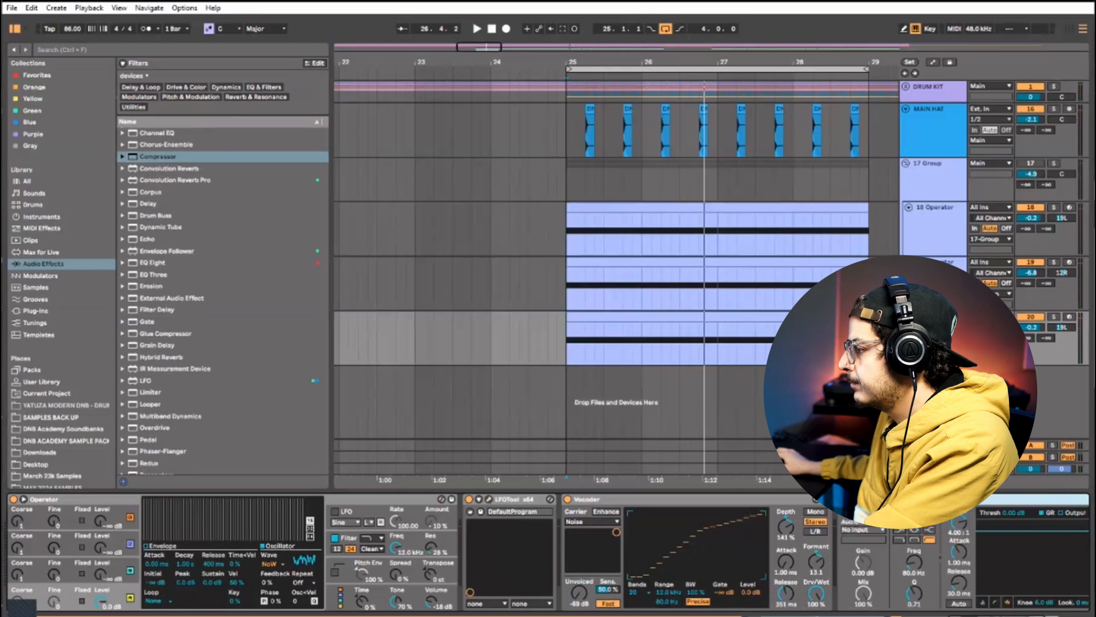
click(860, 512)
click(865, 521)
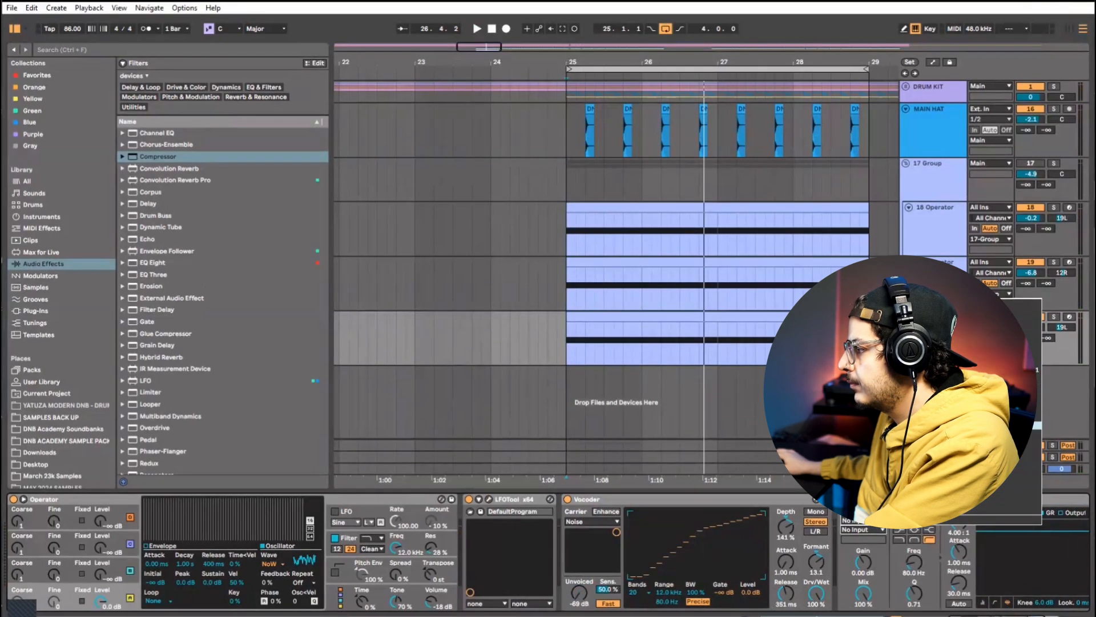
click(990, 542)
- Lower the Compressor threshold to about -53.6 dB while the loop plays
key(space)
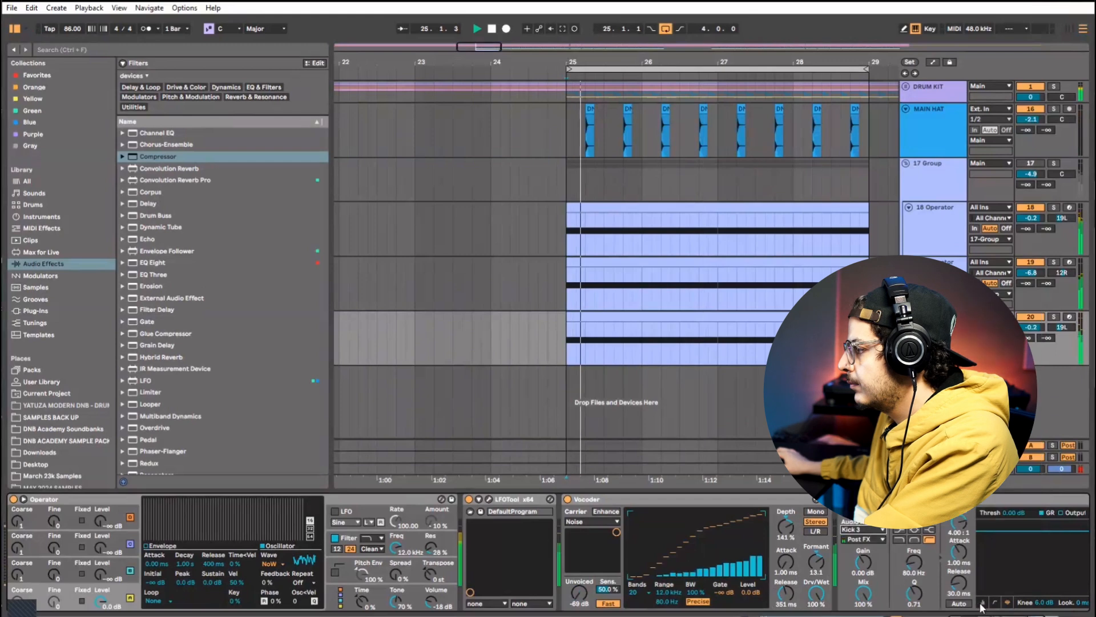
key(space)
key(space)
drag(1014, 512, 1014, 573)
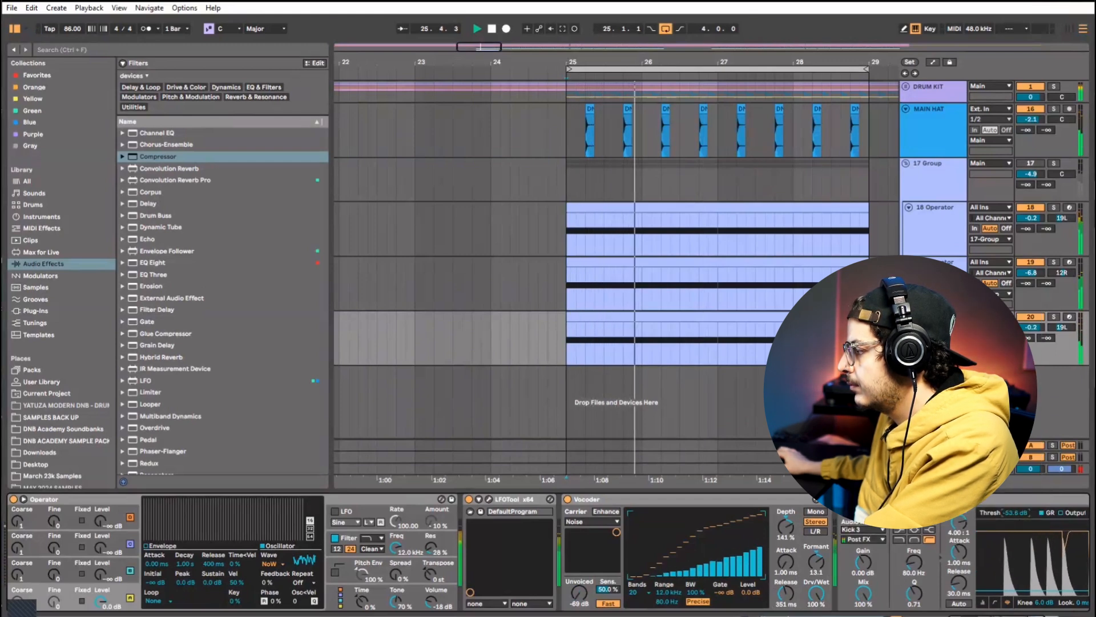
scroll(548, 552, right, 3)
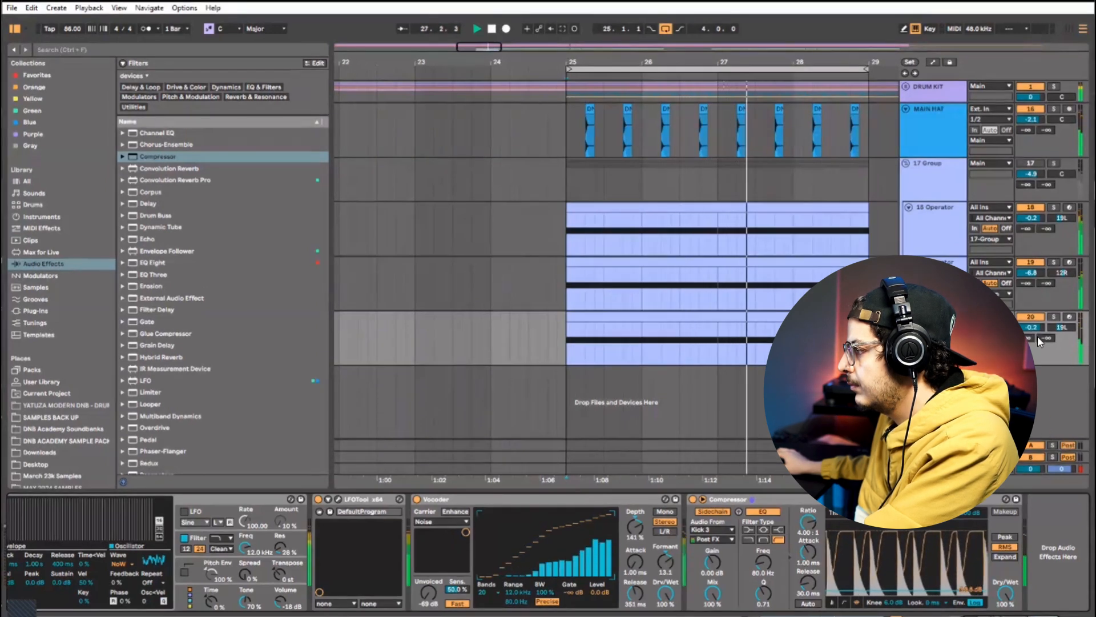
- Set the third Operator track to -3.6 dB with centered panning and audition it with the group active
drag(1033, 328, 1034, 335)
double_click(1063, 327)
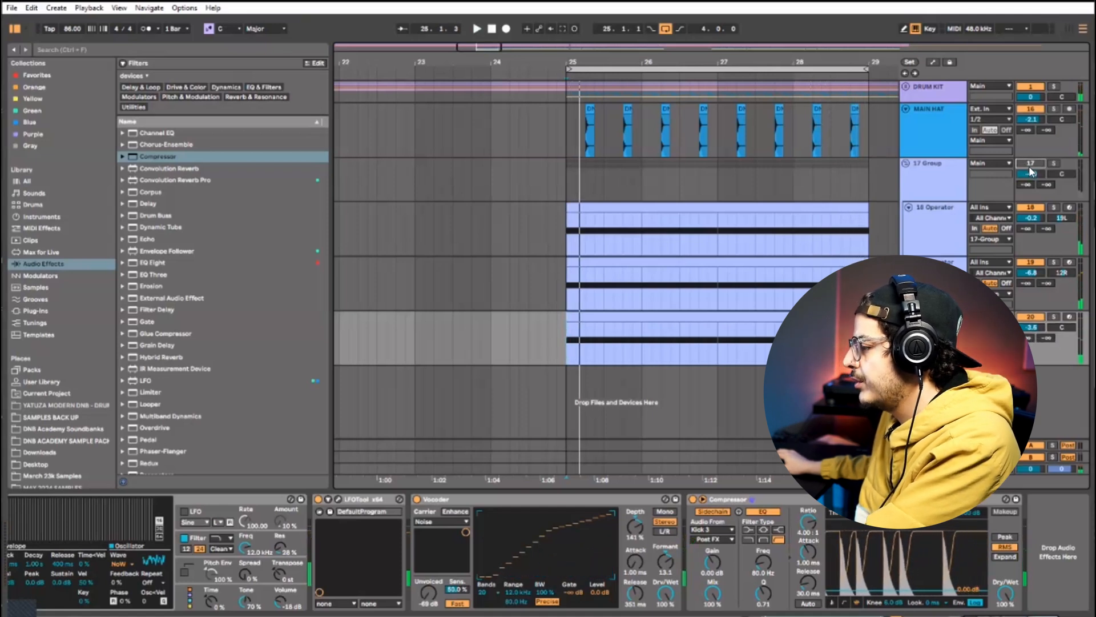
click(955, 177)
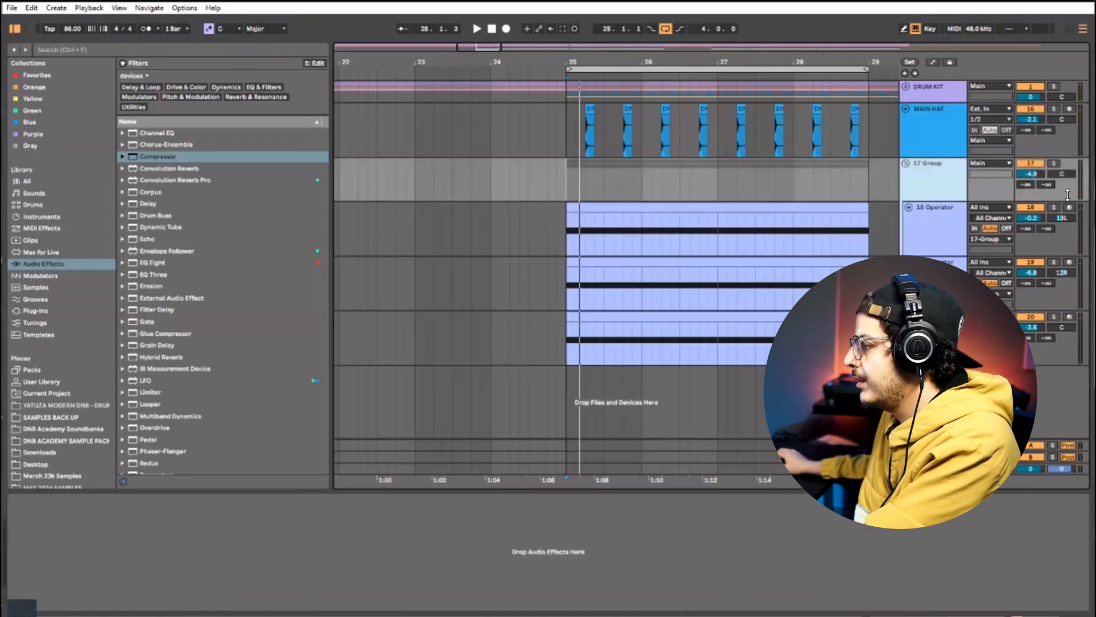
key(space)
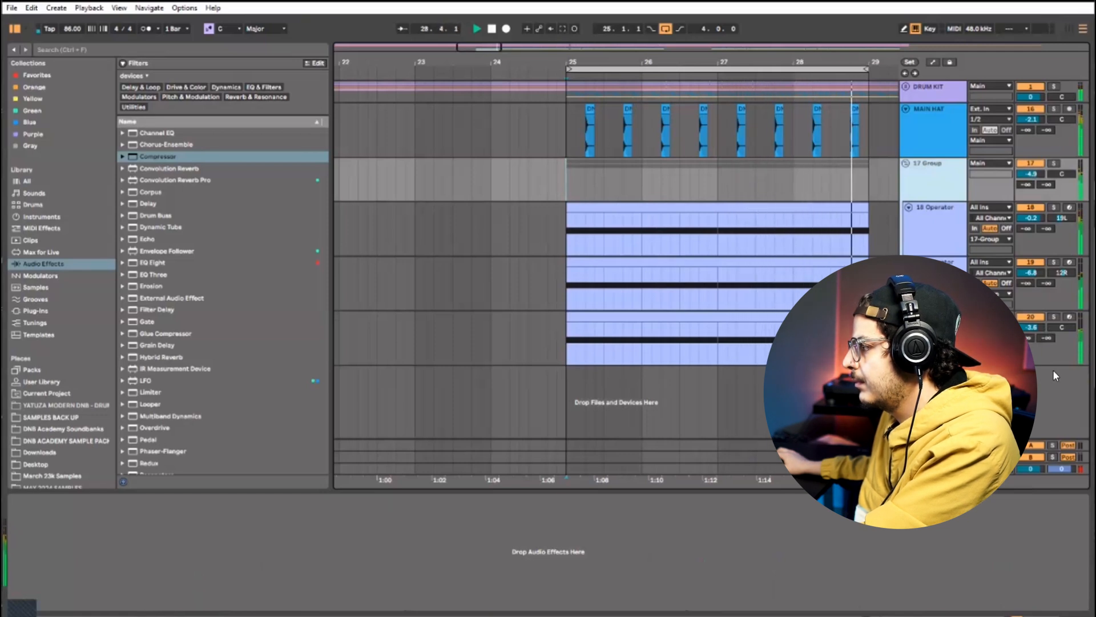
click(988, 357)
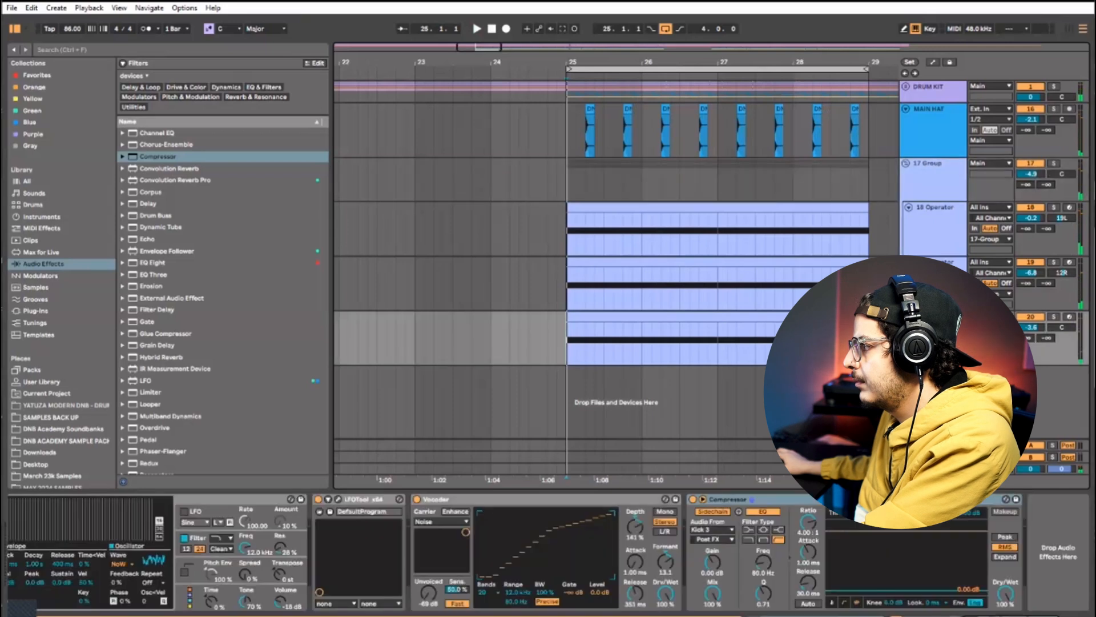
- Mute and collapse the Operator group and insert a new MIDI track below the third Operator track
click(1028, 163)
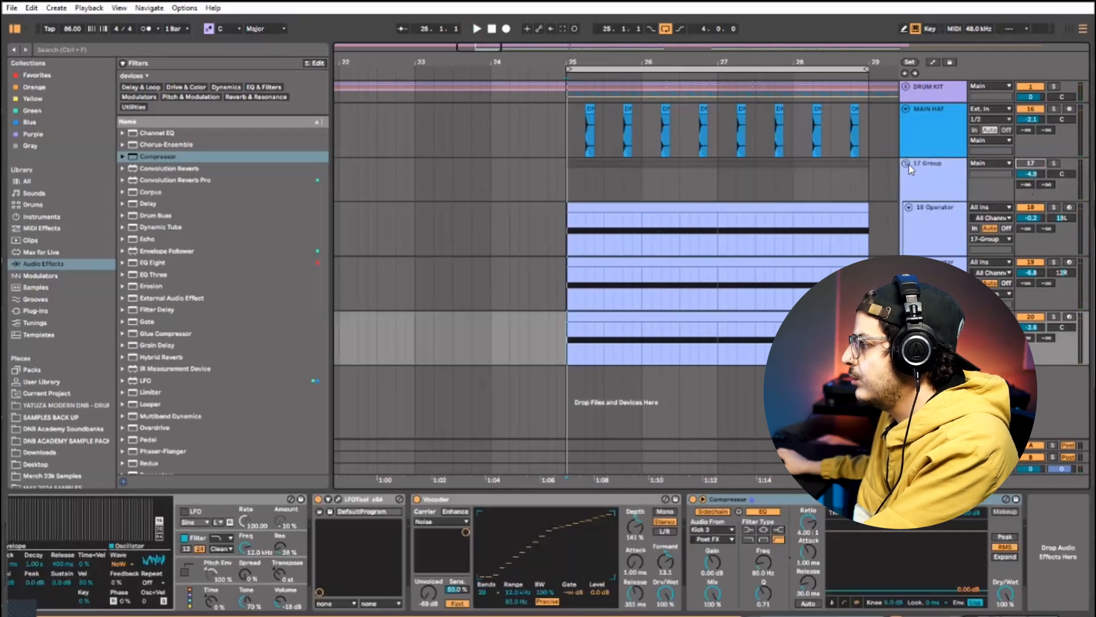
click(907, 165)
right_click(936, 194)
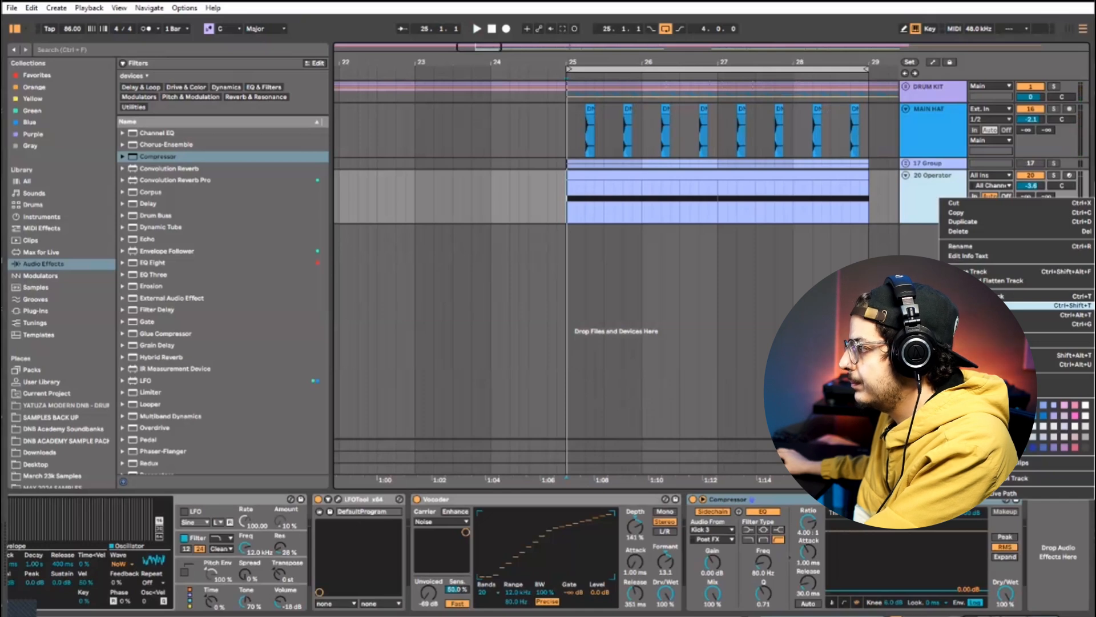
click(982, 305)
- Search the plug-ins for SERUM and load the Serum instrument onto the new MIDI track
click(140, 48)
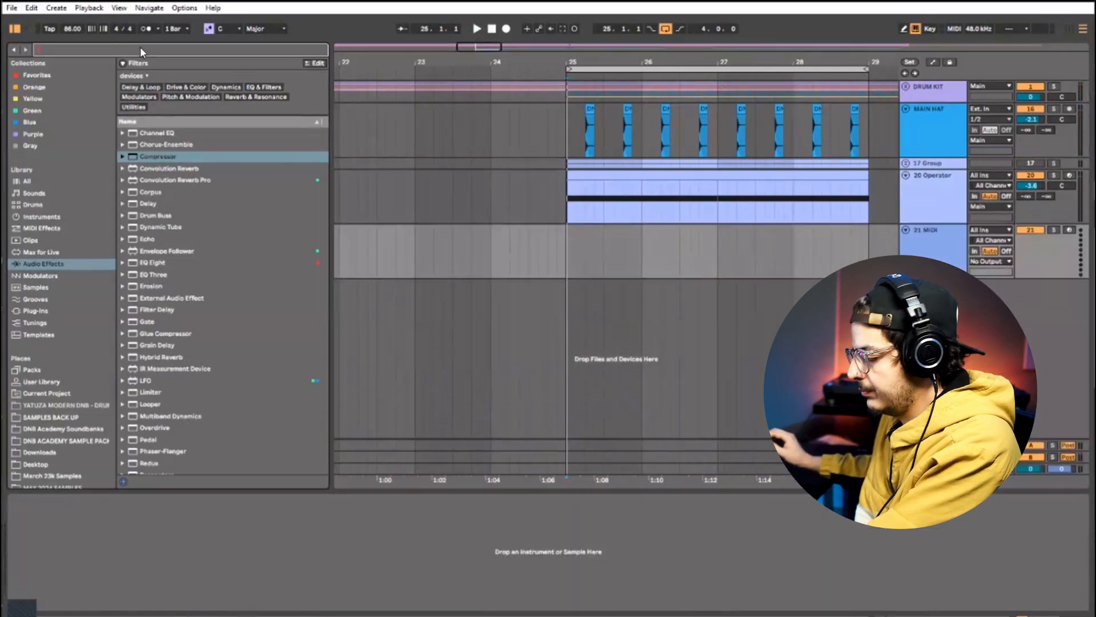
text(SERUM)
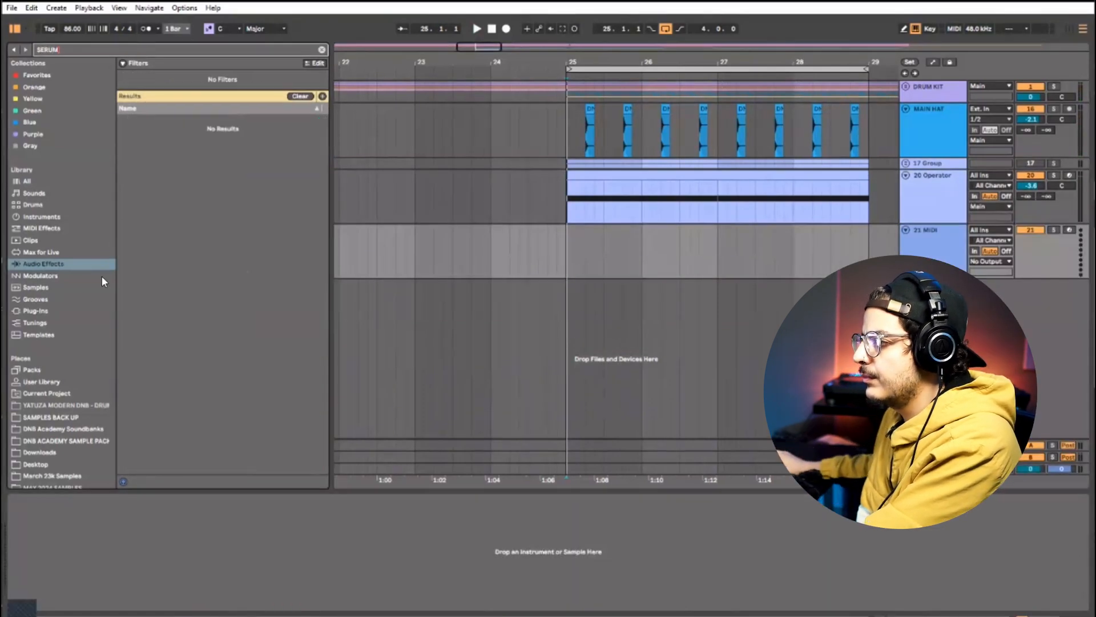
click(38, 310)
drag(151, 112, 695, 245)
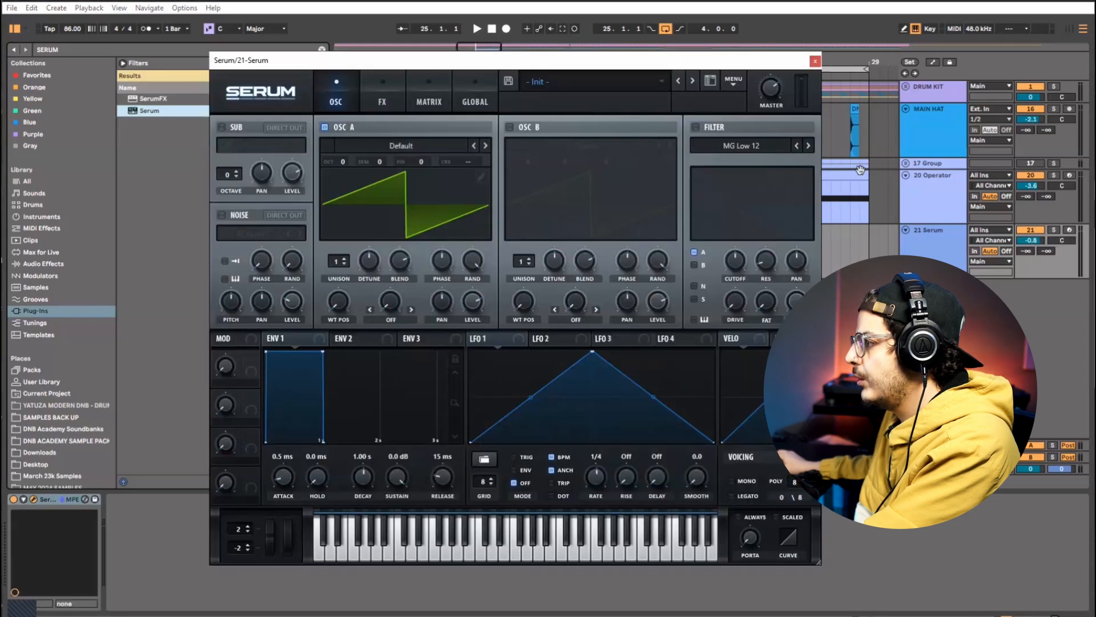
- Copy the Operator MIDI clip to bar 25 on the Serum track and solo that track
click(784, 219)
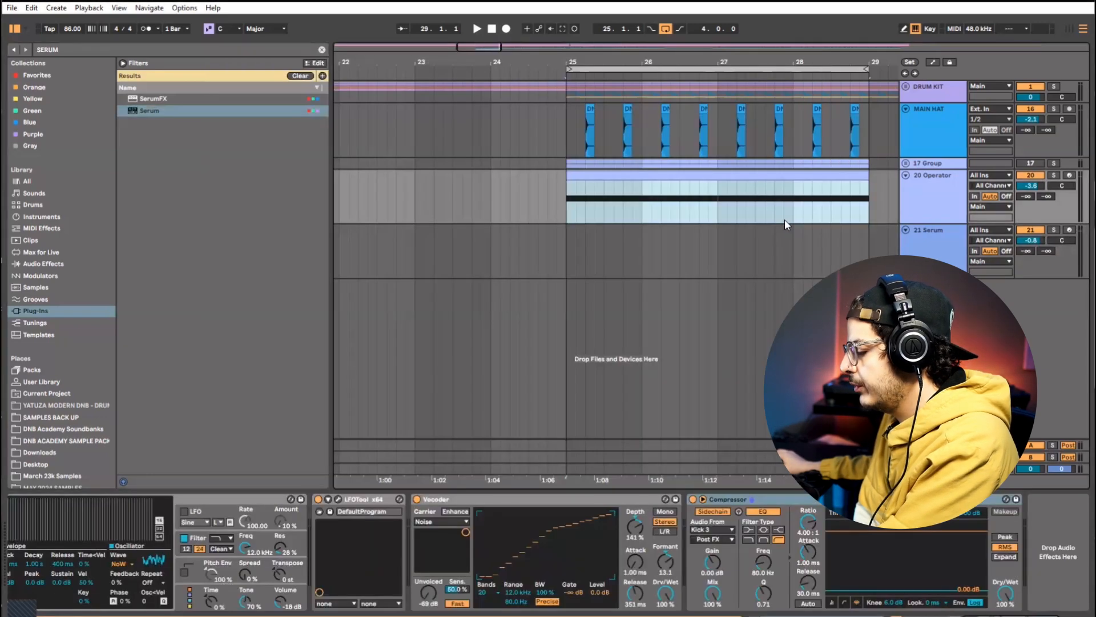
click(573, 252)
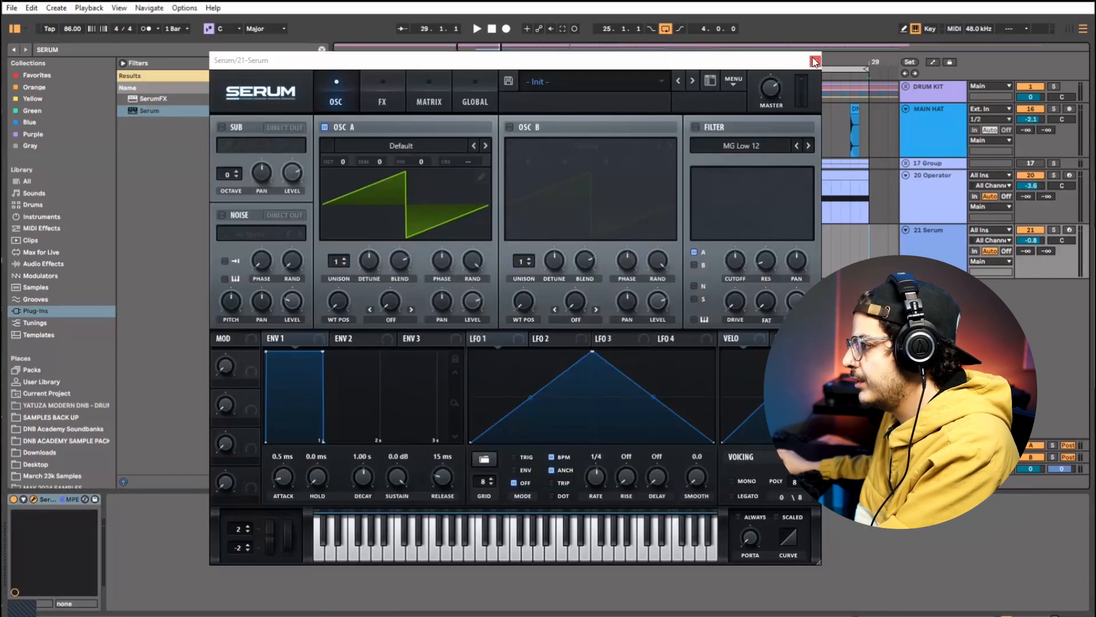
click(939, 247)
click(939, 248)
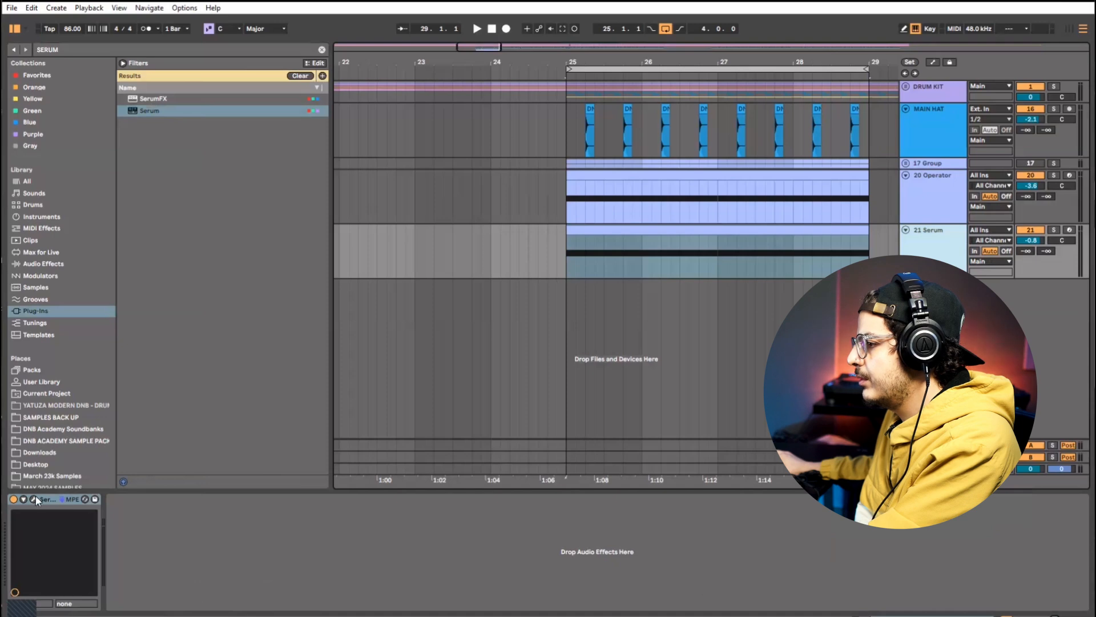
click(1054, 229)
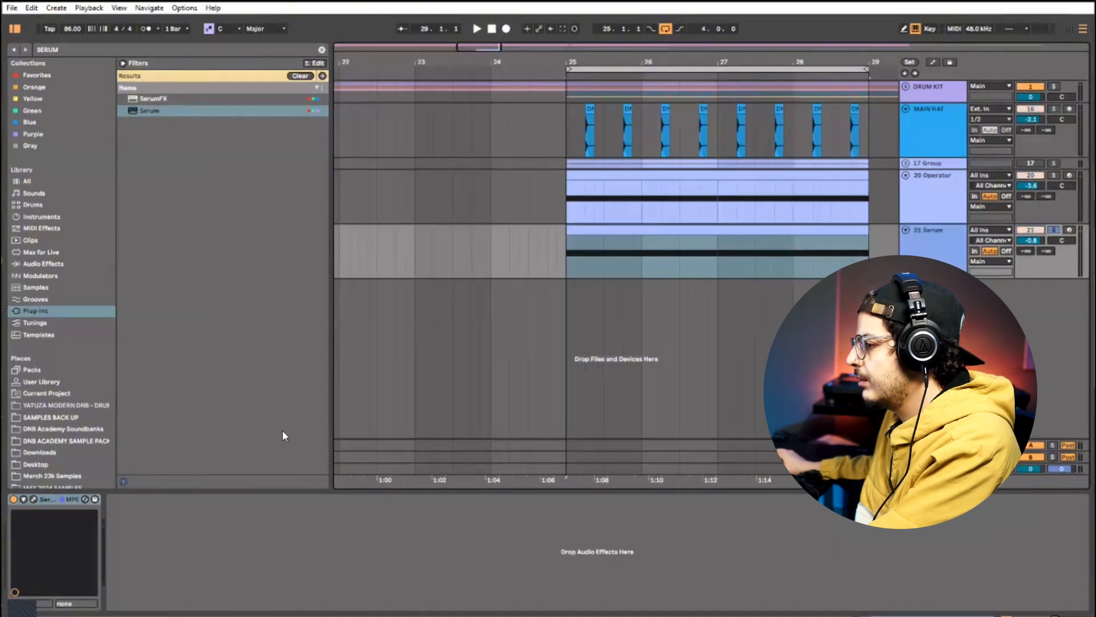
- Open Serum and reshape LFO 1 with a starting peak falling to zero at one quarter, followed by a second full-height peak
click(35, 498)
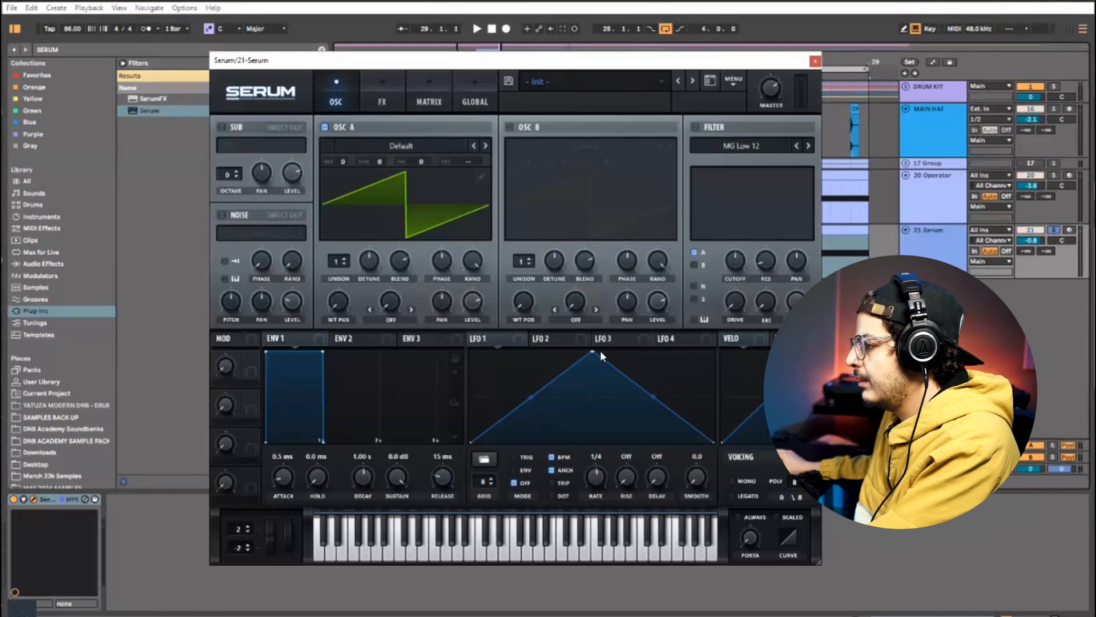
drag(593, 351, 467, 331)
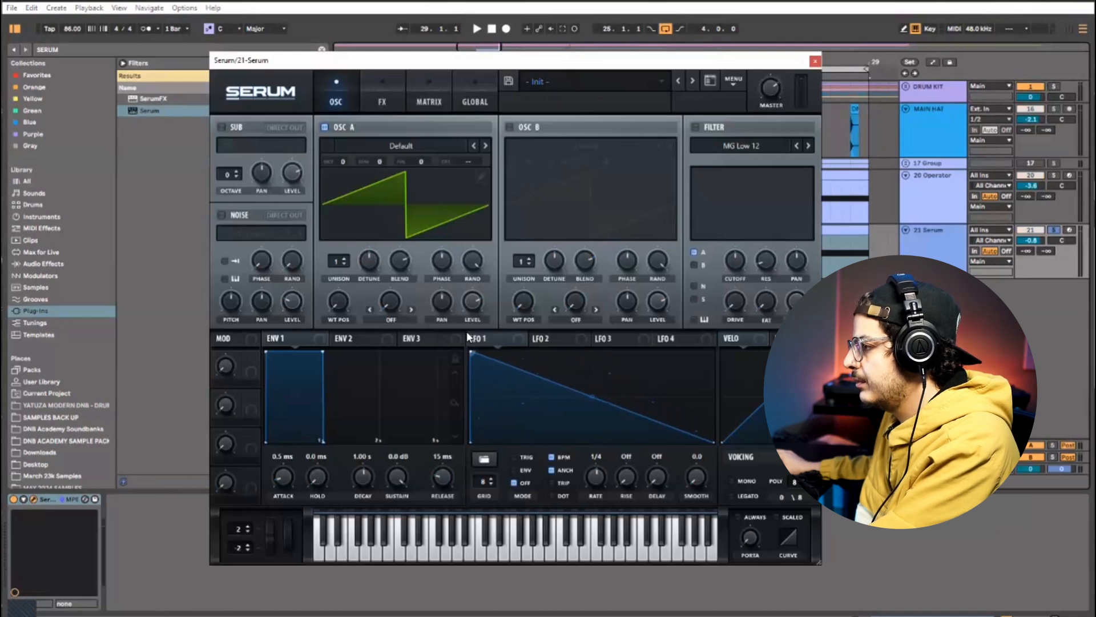
double_click(528, 441)
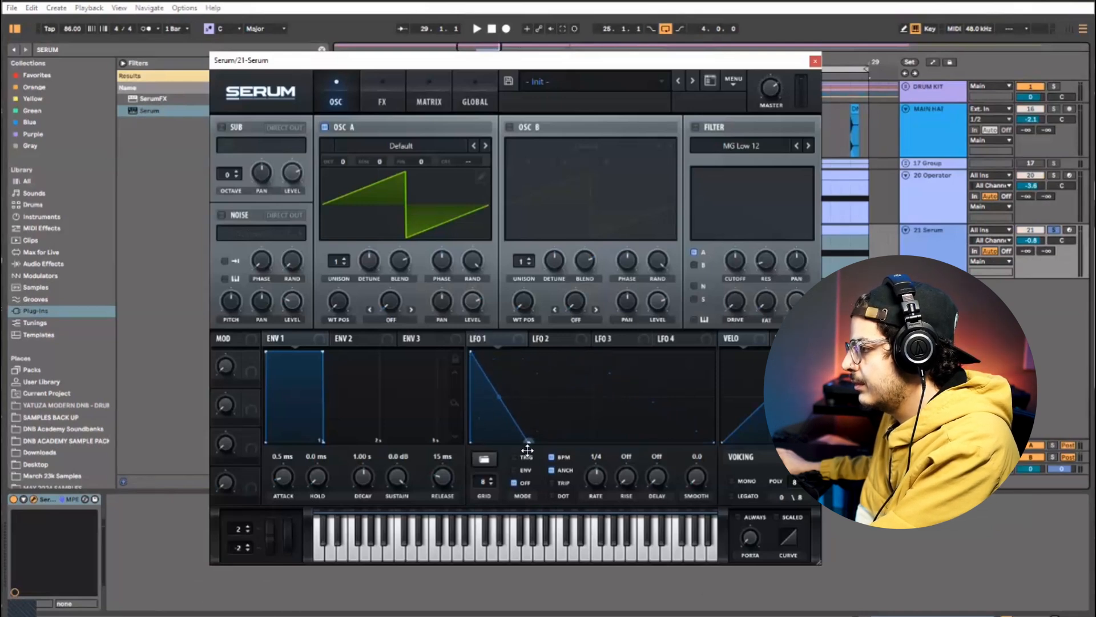
double_click(536, 358)
drag(535, 357, 527, 344)
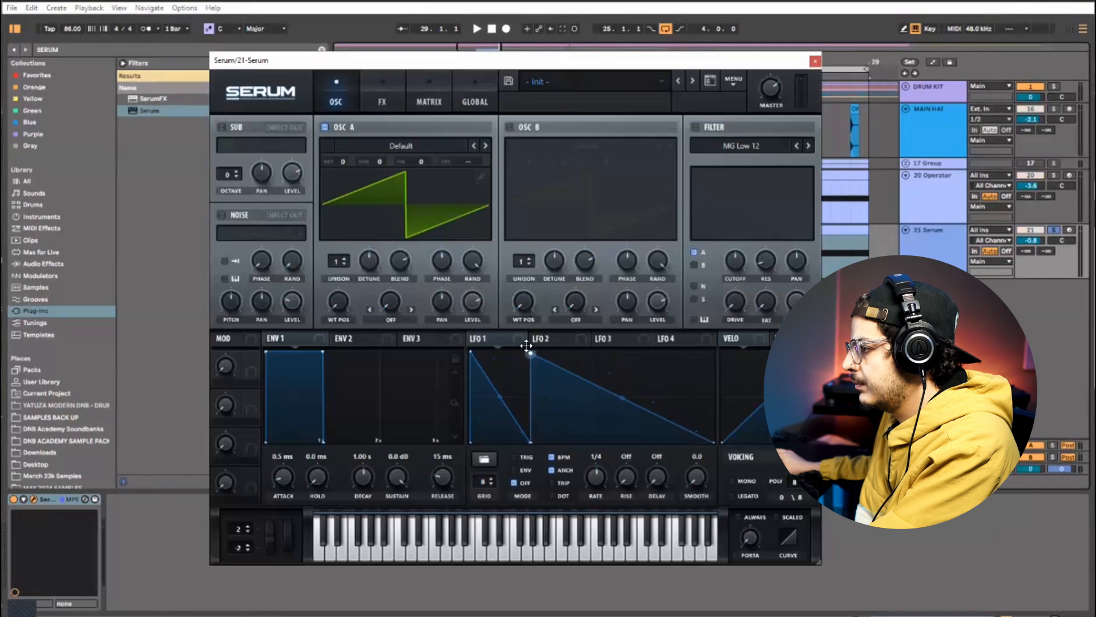
- Add zero points and full-height peaks at the half and three-quarter marks of LFO 1, making four decaying spikes
double_click(592, 436)
drag(592, 436, 591, 457)
double_click(605, 380)
drag(605, 380, 595, 339)
drag(653, 400, 654, 445)
double_click(665, 392)
drag(665, 392, 645, 332)
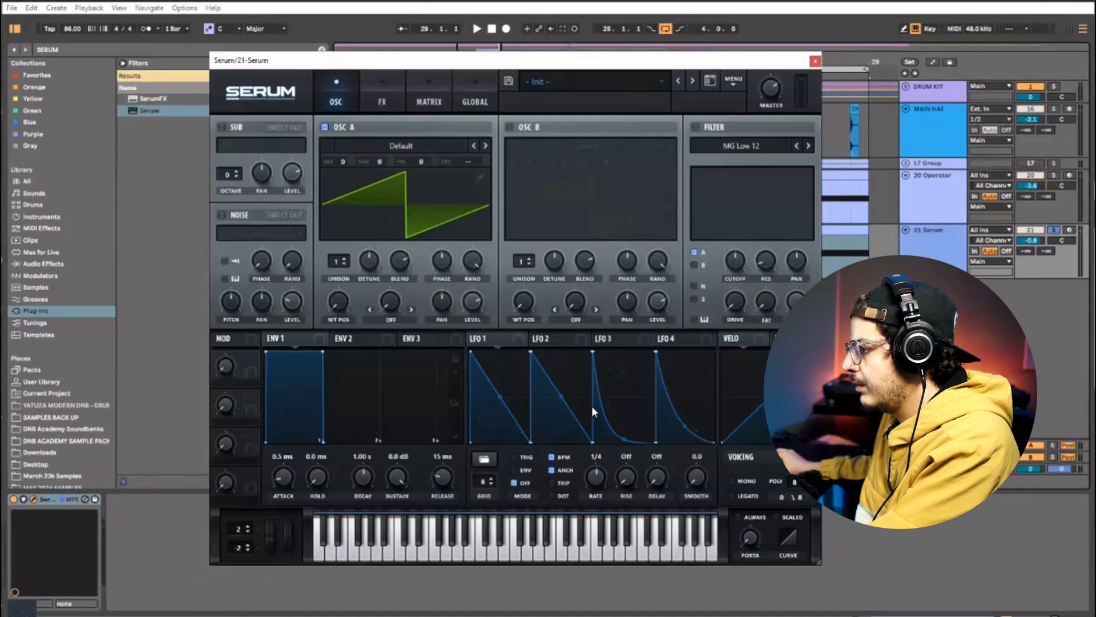
- Curve the first two LFO 1 decays inward and set the LFO to Trig mode at a 1/16 rate
drag(561, 395, 561, 422)
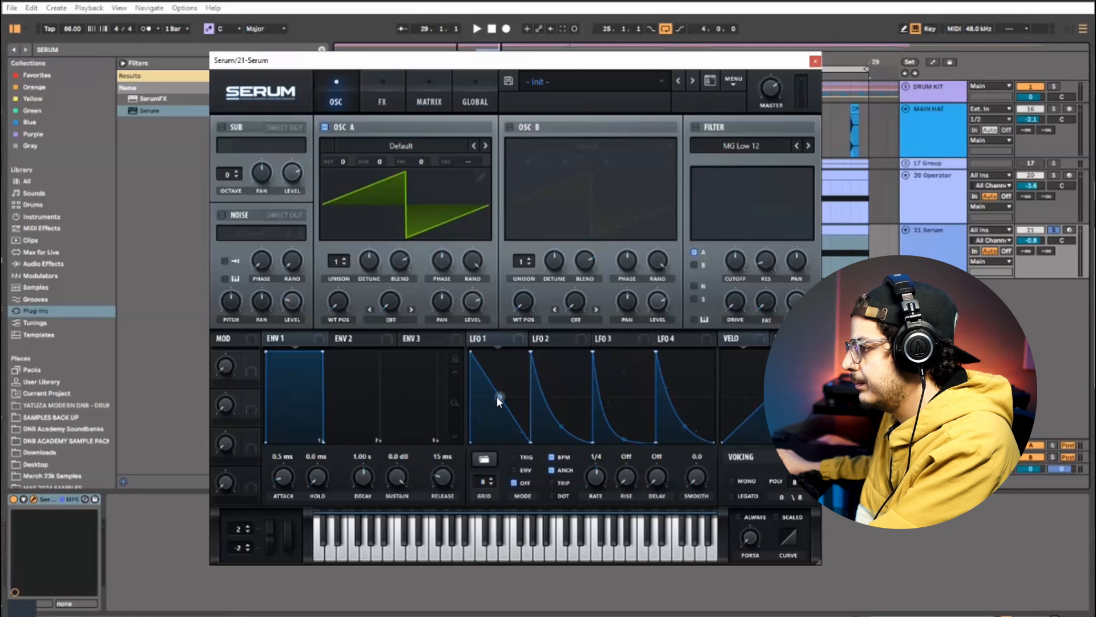
drag(499, 396, 499, 425)
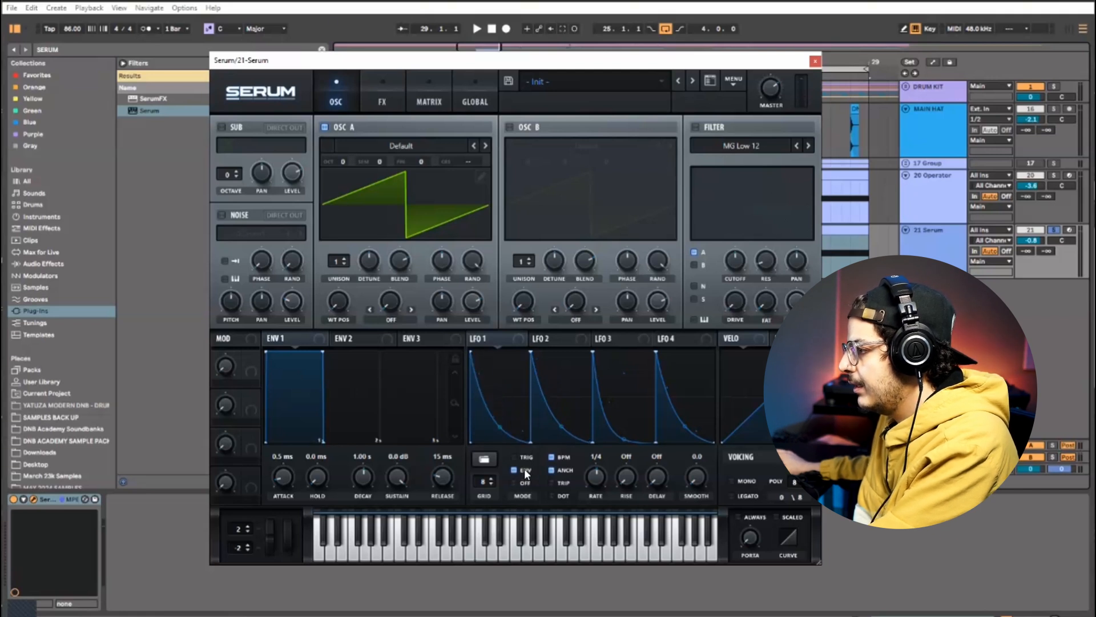
drag(595, 475, 606, 463)
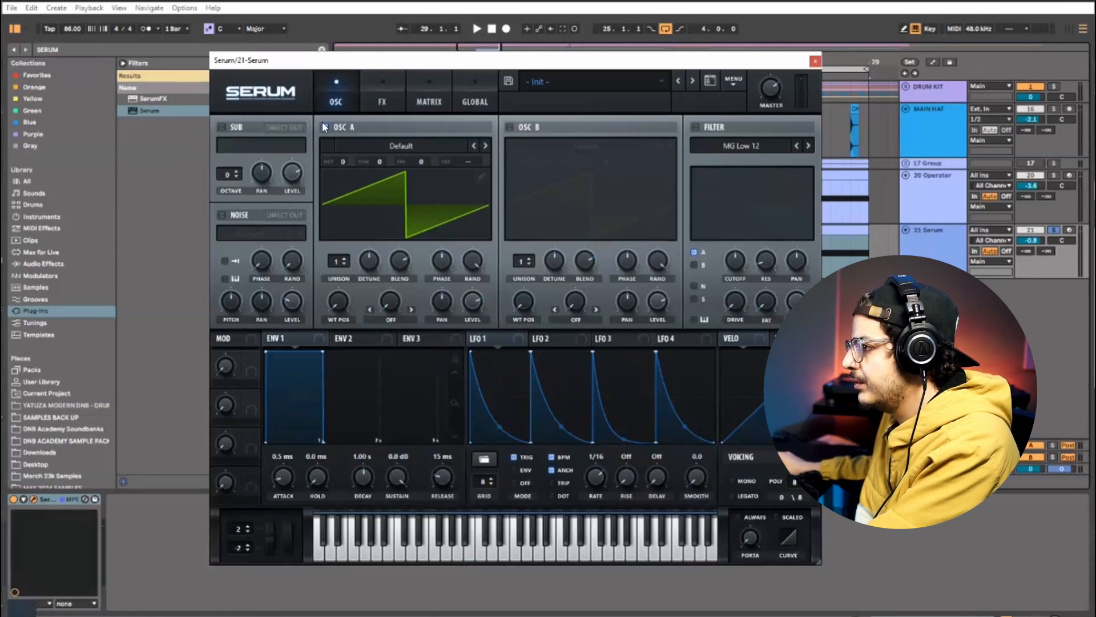
- Switch off OSC A, enable the AC hum1 noise oscillator and assign LFO 1 to its level
click(222, 214)
key(space)
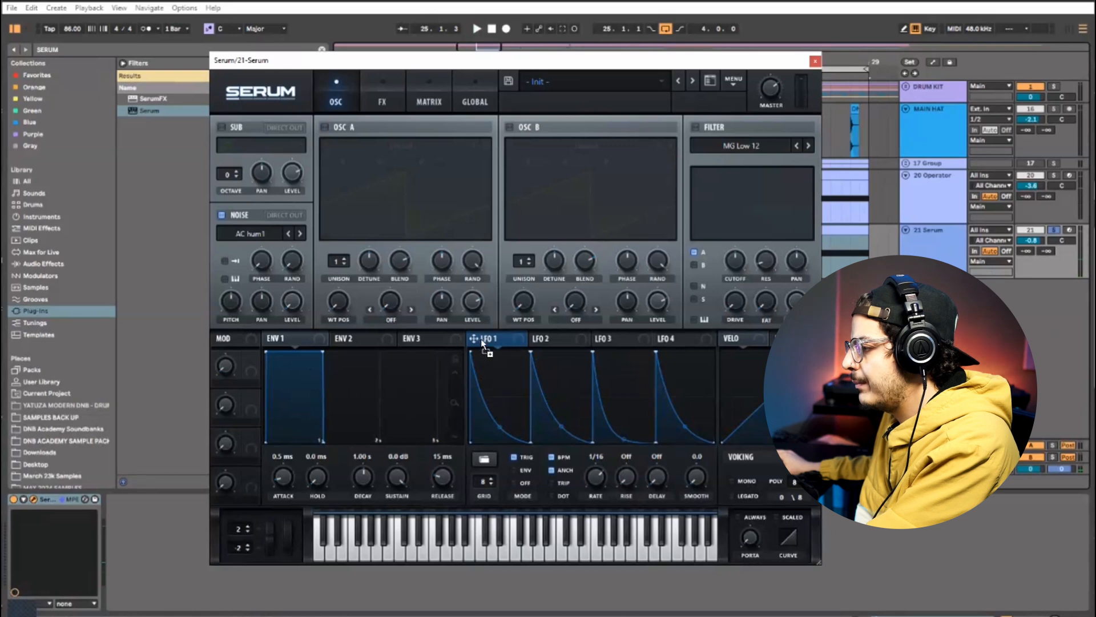
drag(286, 304, 292, 301)
key(space)
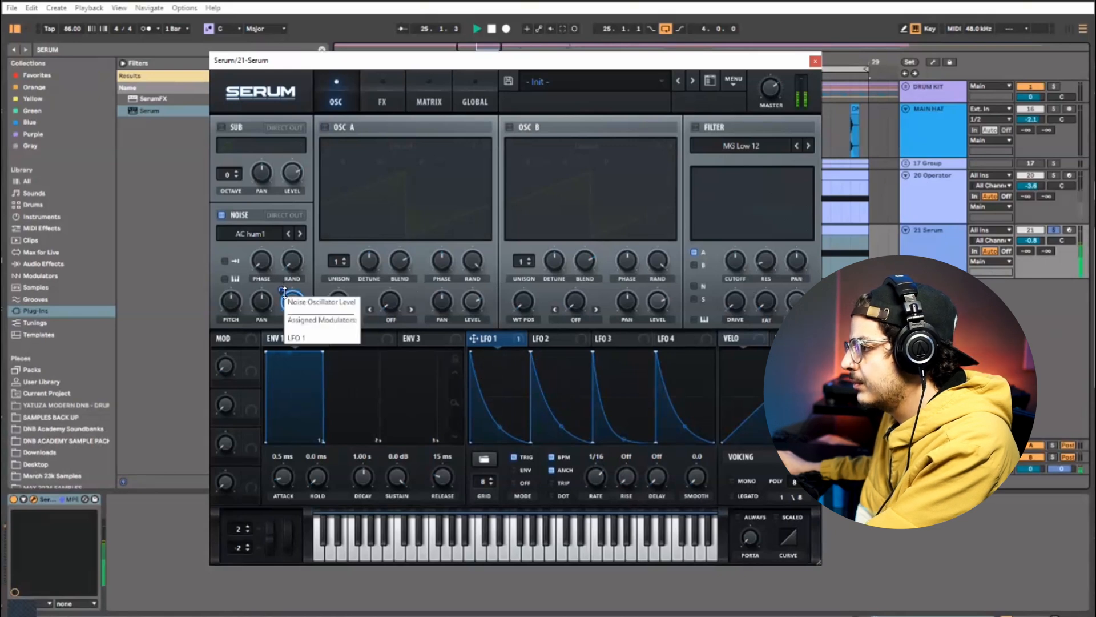
- Set the LFO 1 modulation of the noise level to 80, change its rate to 1/8 and audition the loop
mouse_move(286, 309)
key(space)
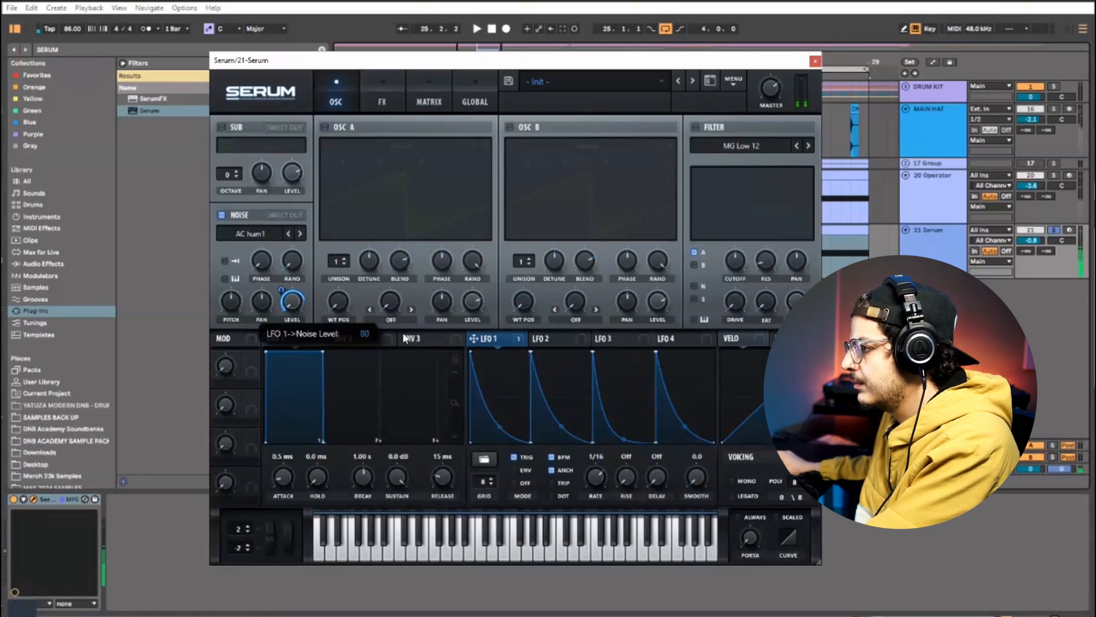
key(space)
key(space)
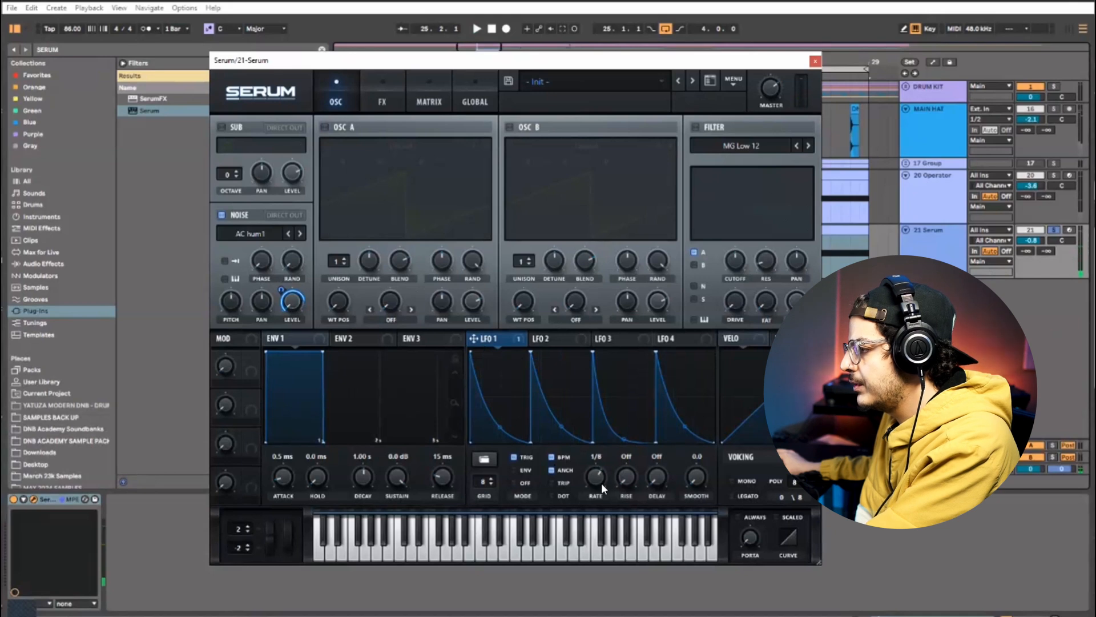
key(space)
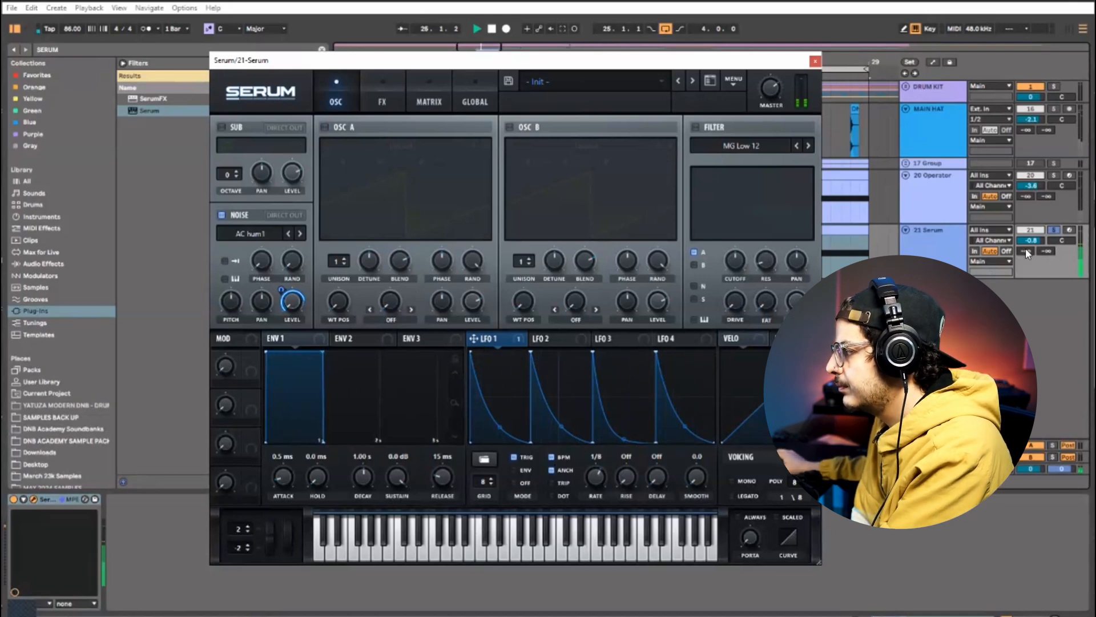
- Raise the 21 Serum track volume to 1.3 dB, unsolo the track and play it in the full loop
drag(1031, 240, 1031, 234)
key(space)
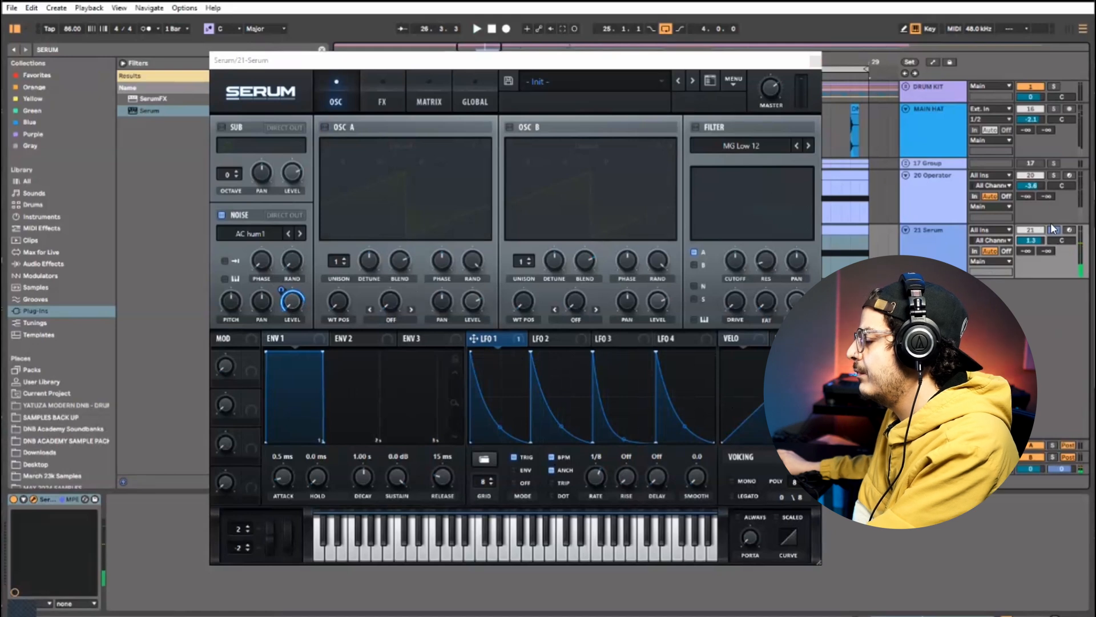
click(1055, 230)
key(space)
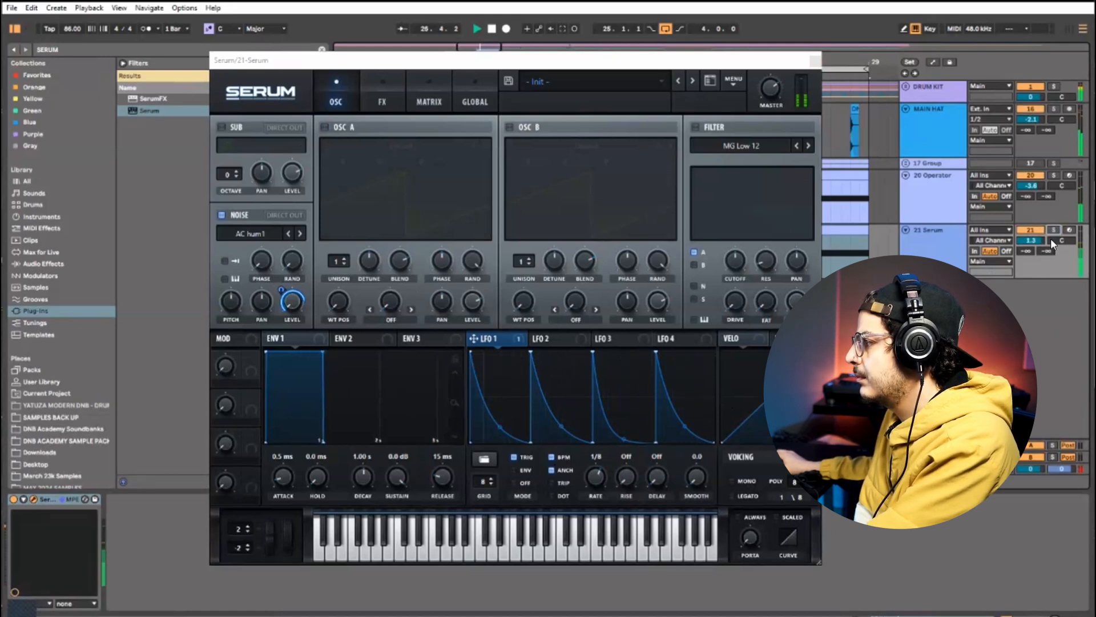
- Route the Serum noise oscillator through the filter, enable the filter and set its type to High 18
click(695, 284)
click(706, 128)
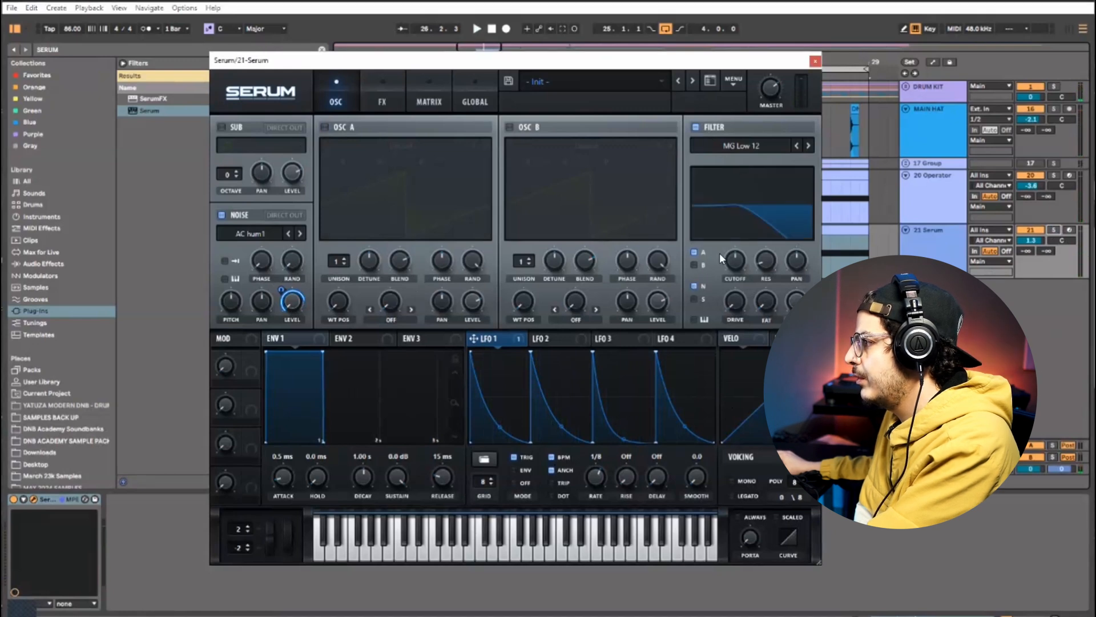
click(804, 145)
click(804, 145)
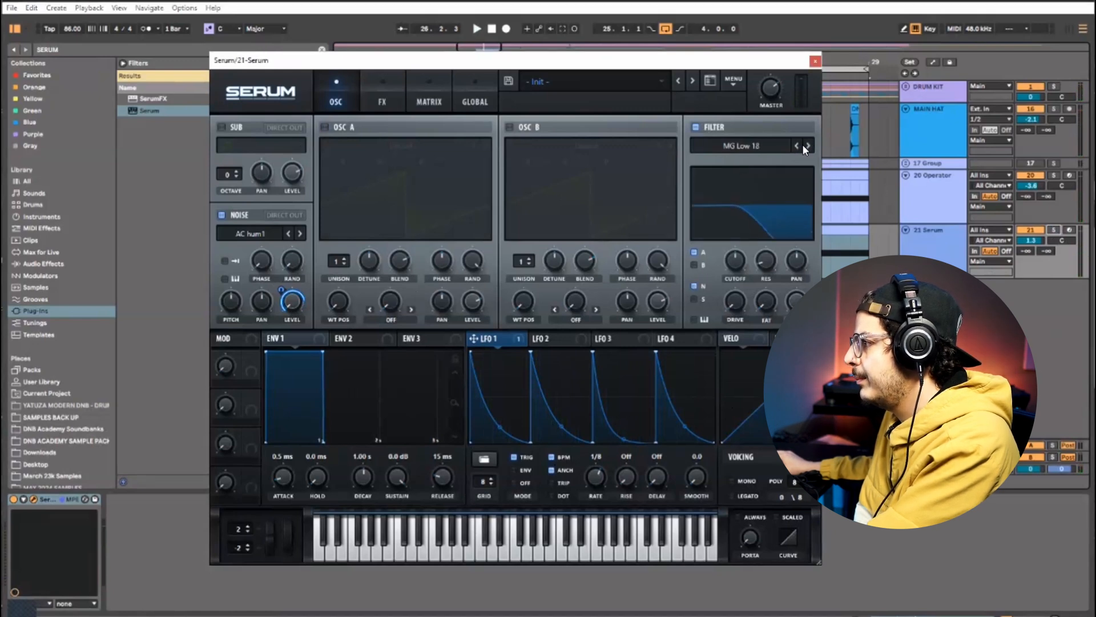
click(804, 145)
click(804, 145)
click(805, 145)
click(805, 145)
click(805, 145)
click(805, 145)
click(805, 145)
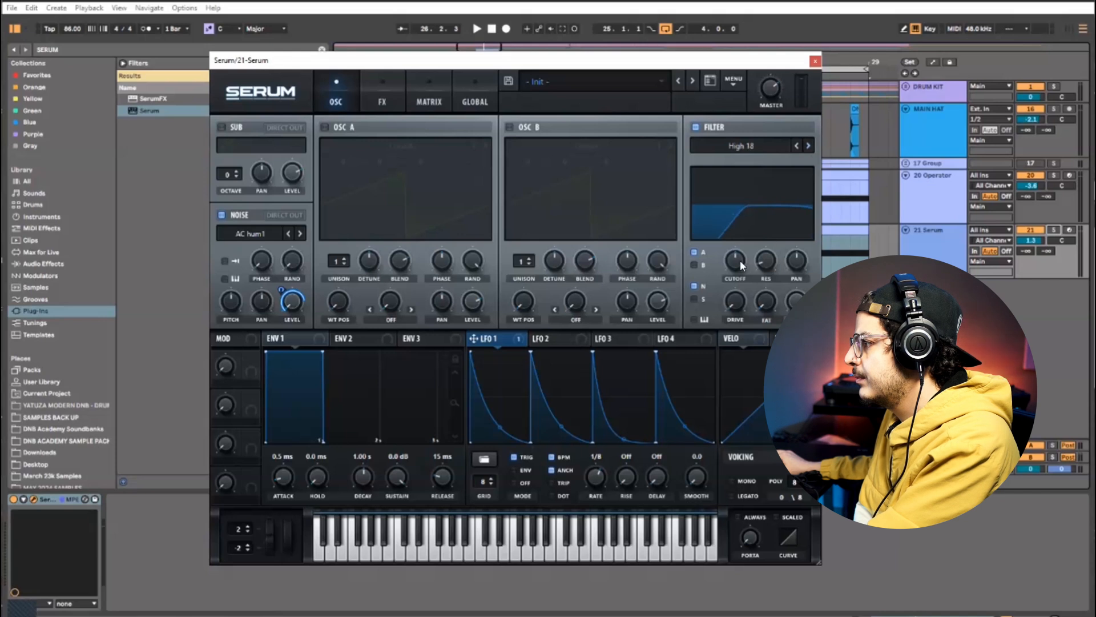
- Raise the filter cutoff during playback, set the 21 Serum track volume to 5.3 dB and solo the track
key(space)
drag(749, 246, 739, 277)
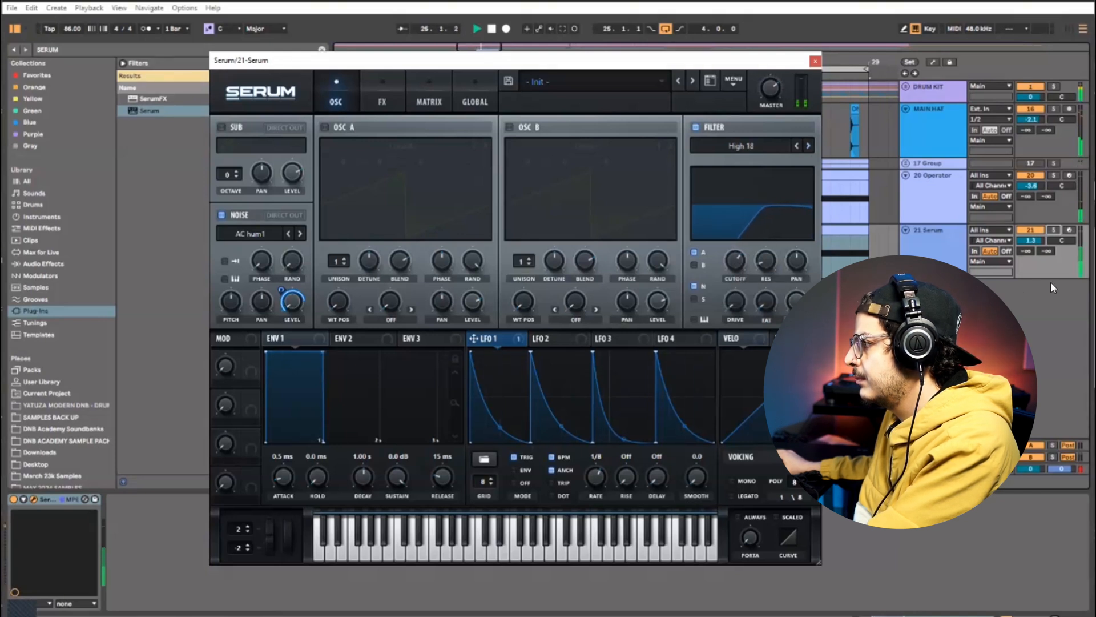
drag(1031, 240, 1030, 228)
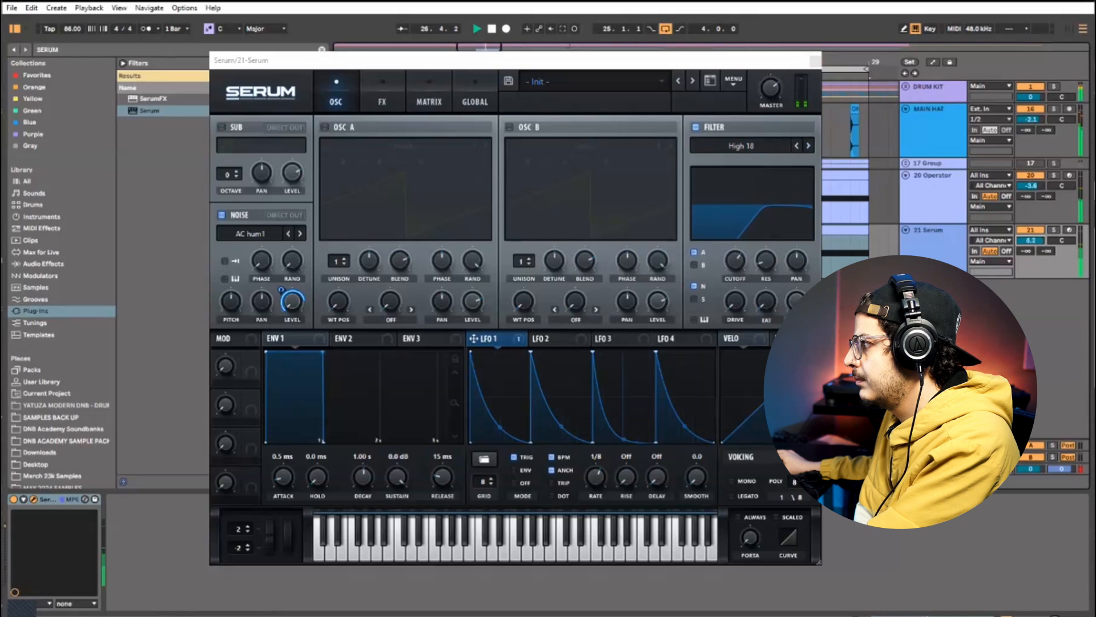
key(space)
click(1050, 229)
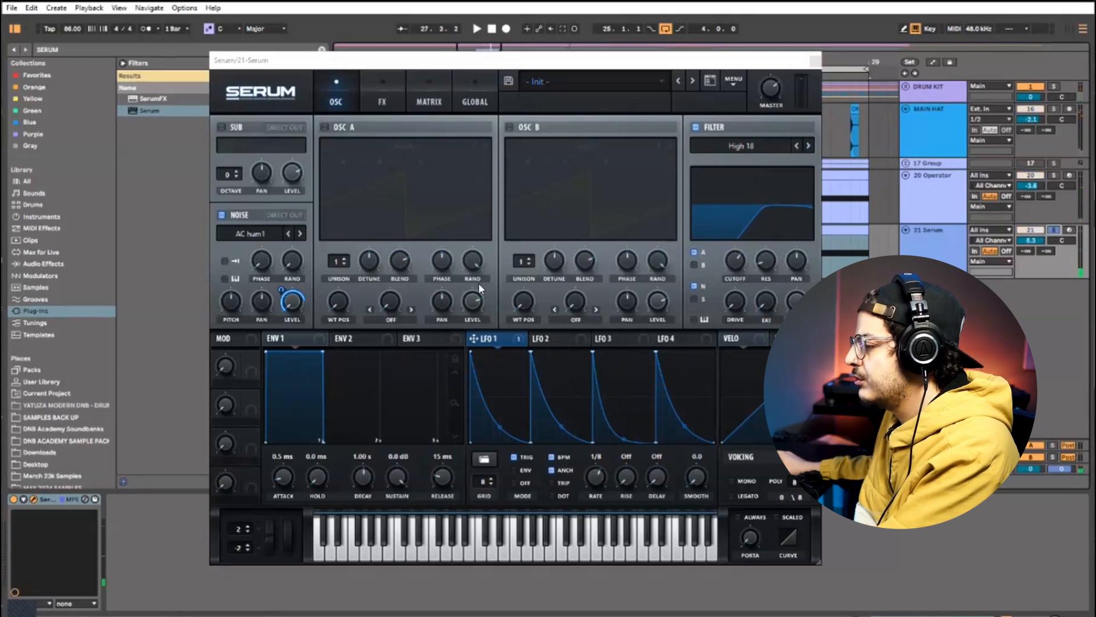
- Try the Organics noise Air Can 4 in Serum, comparing it in the full mix and soloed
click(257, 232)
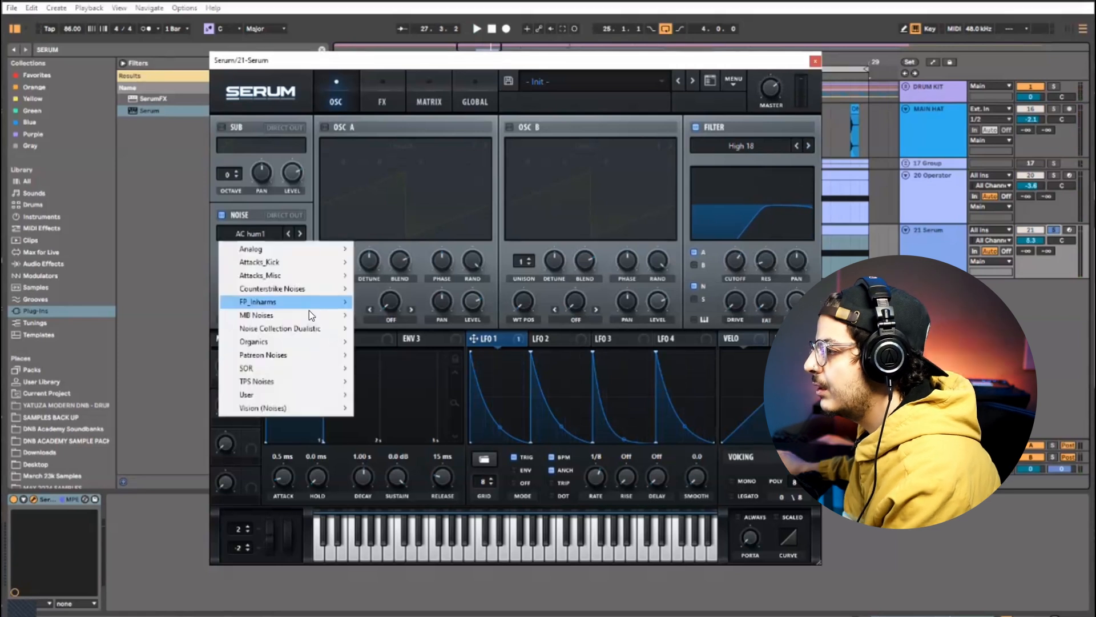
mouse_move(316, 347)
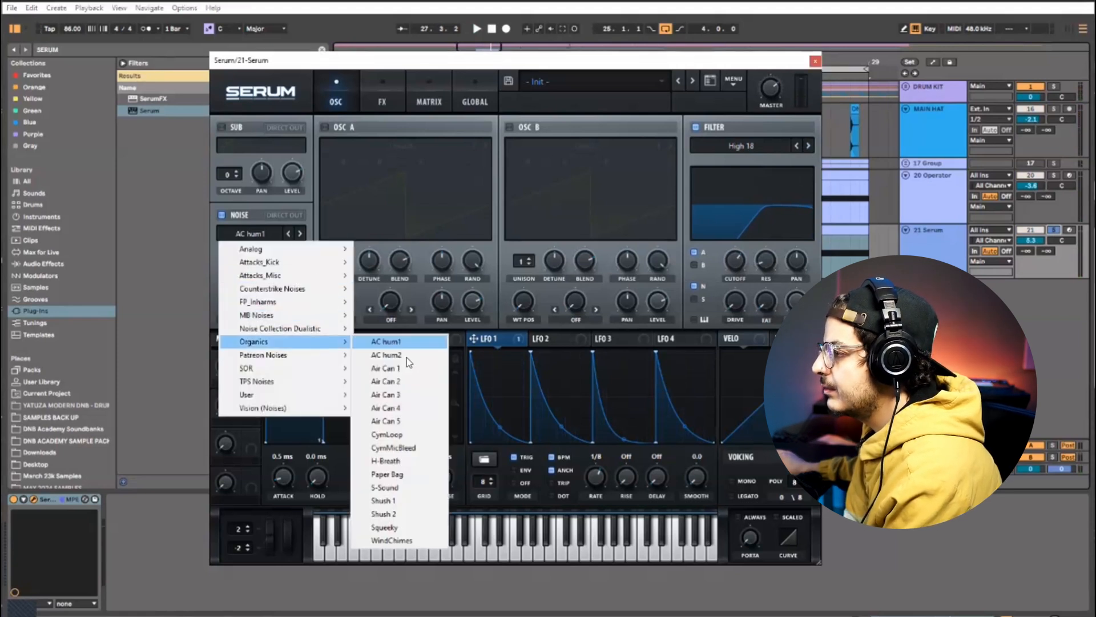
click(408, 364)
click(300, 234)
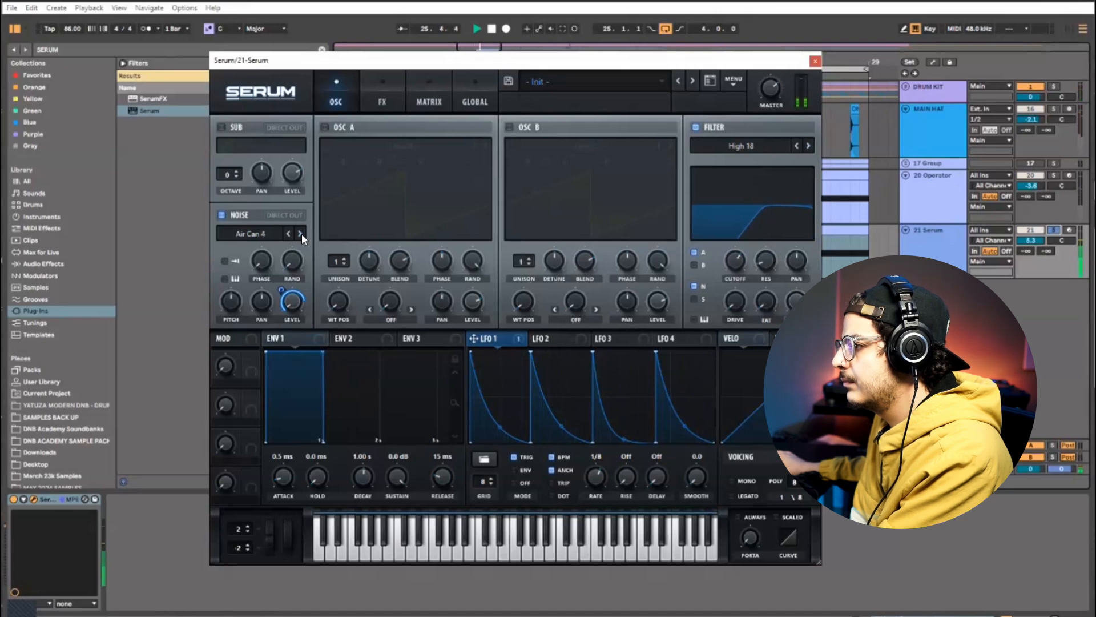
click(1053, 229)
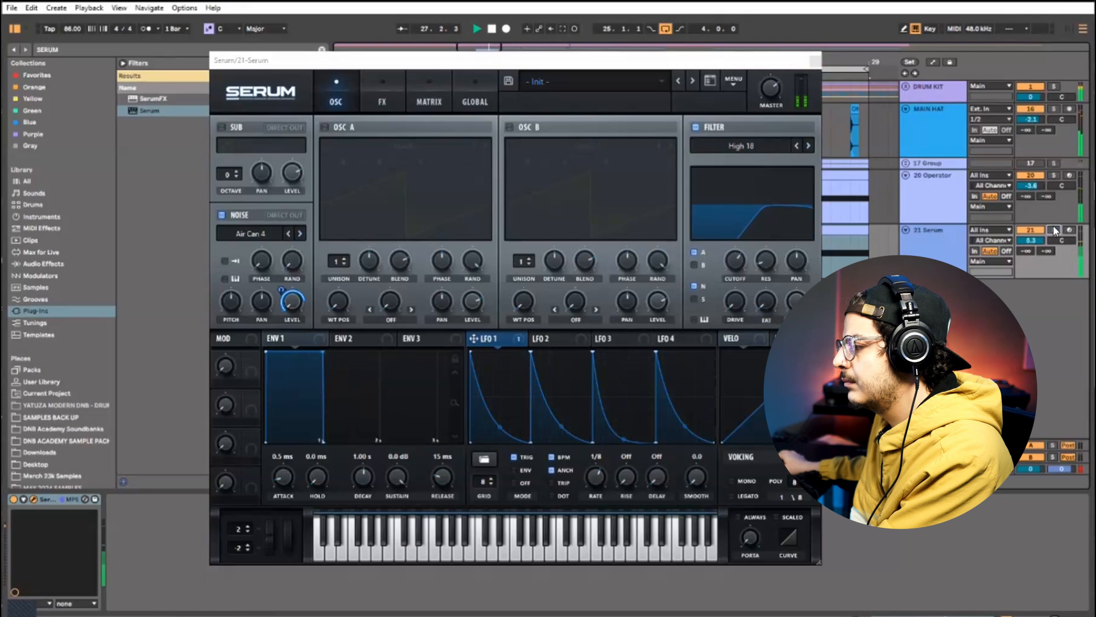
click(1054, 229)
- Audition the next Organics noises through H-Breath, return to CymLoop and compare it in the mix and soloed
click(300, 233)
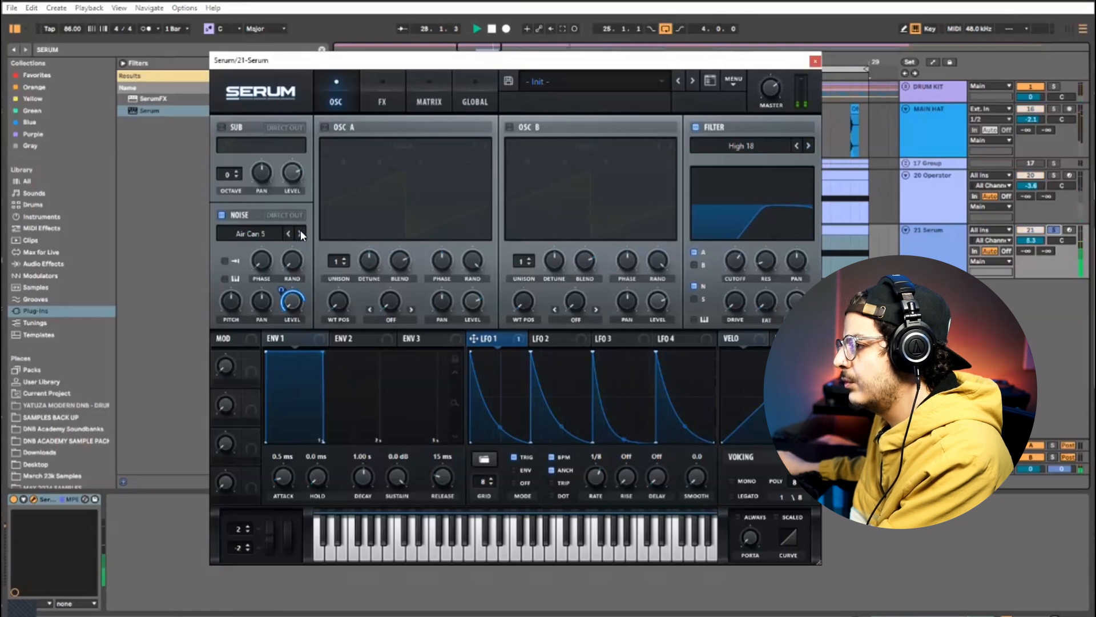
click(302, 232)
click(302, 231)
click(302, 231)
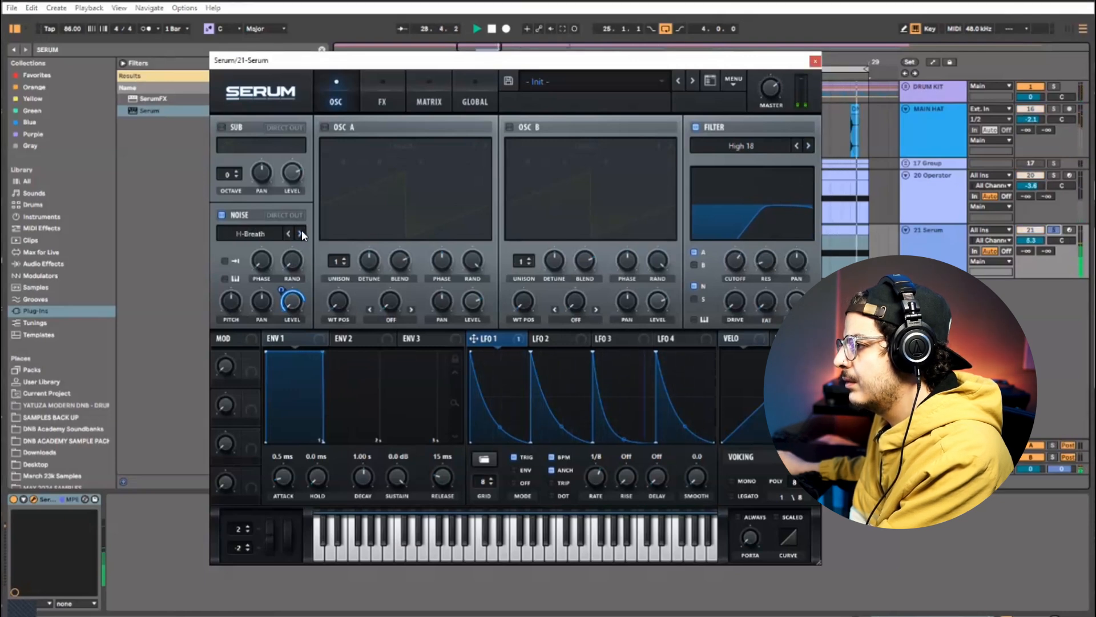
click(289, 233)
click(289, 234)
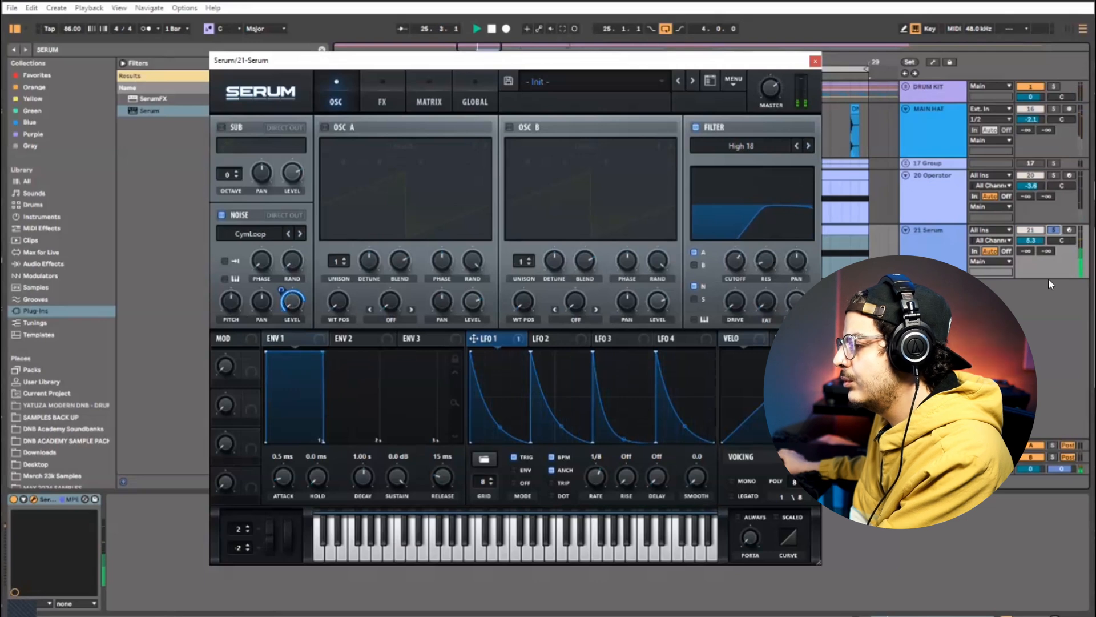
click(1053, 228)
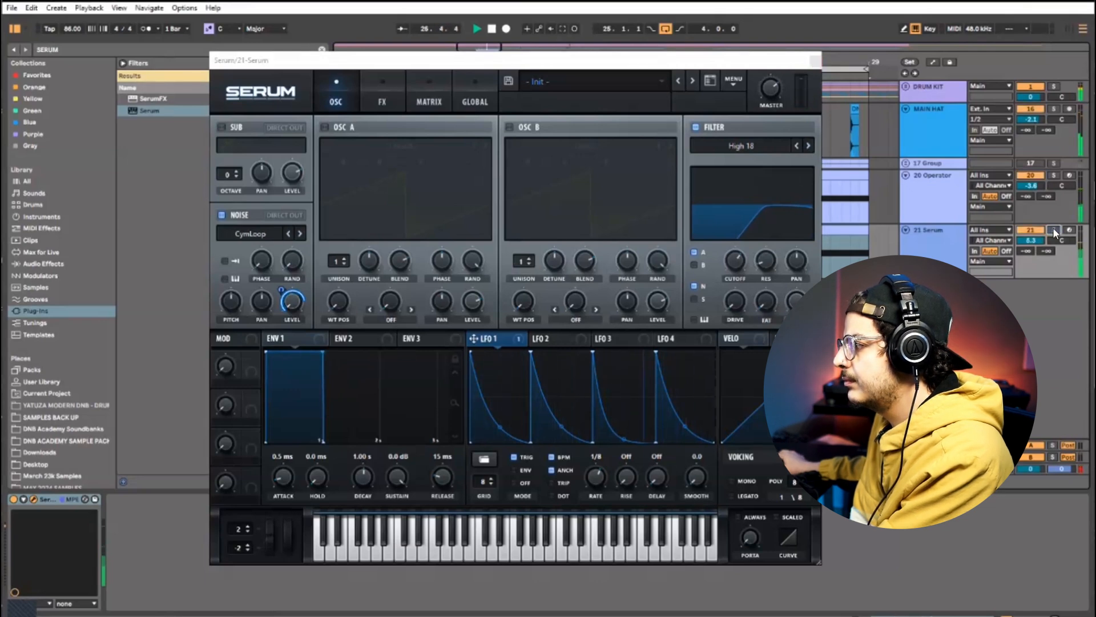
click(1053, 228)
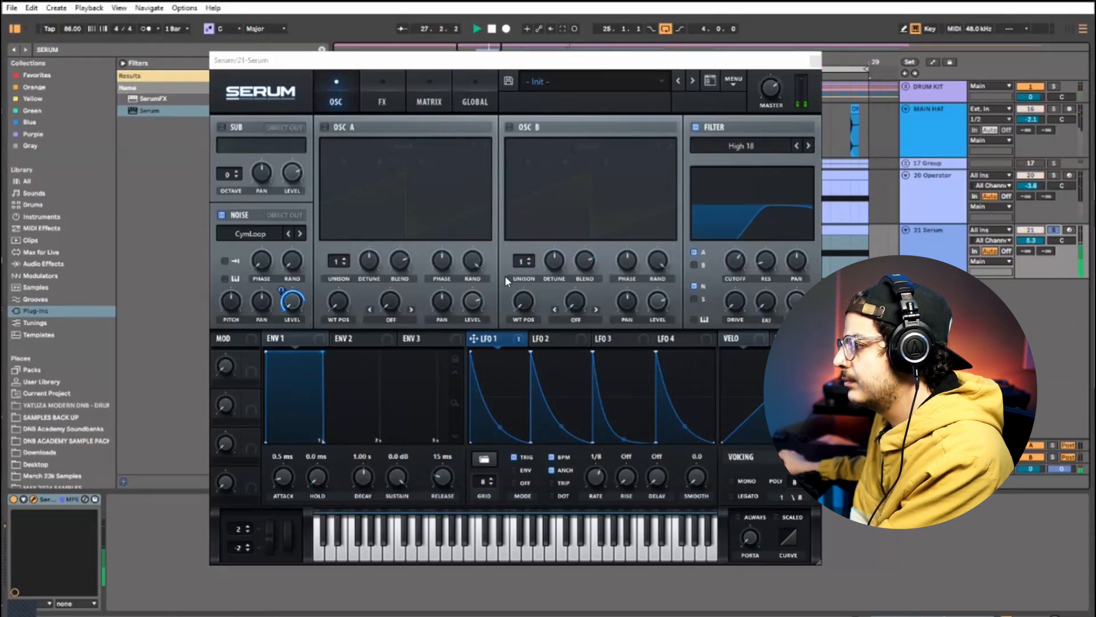
- Switch the noise to Paper Bag, set the 21 Serum track volume to 5.5 dB and listen to it unsoloed
click(297, 236)
click(297, 236)
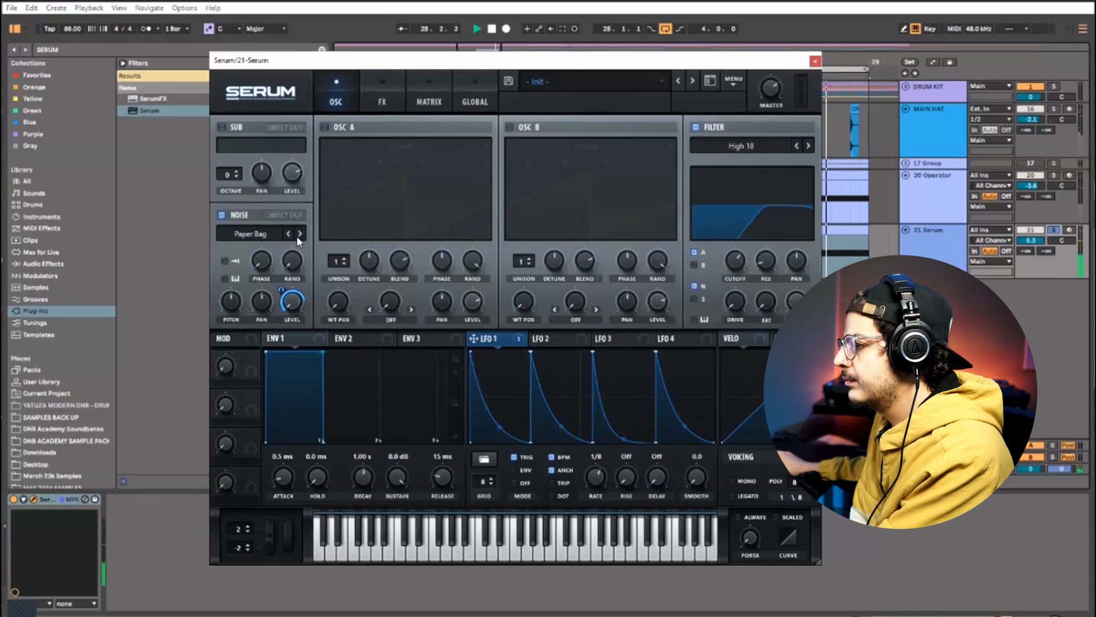
drag(1035, 240, 1034, 238)
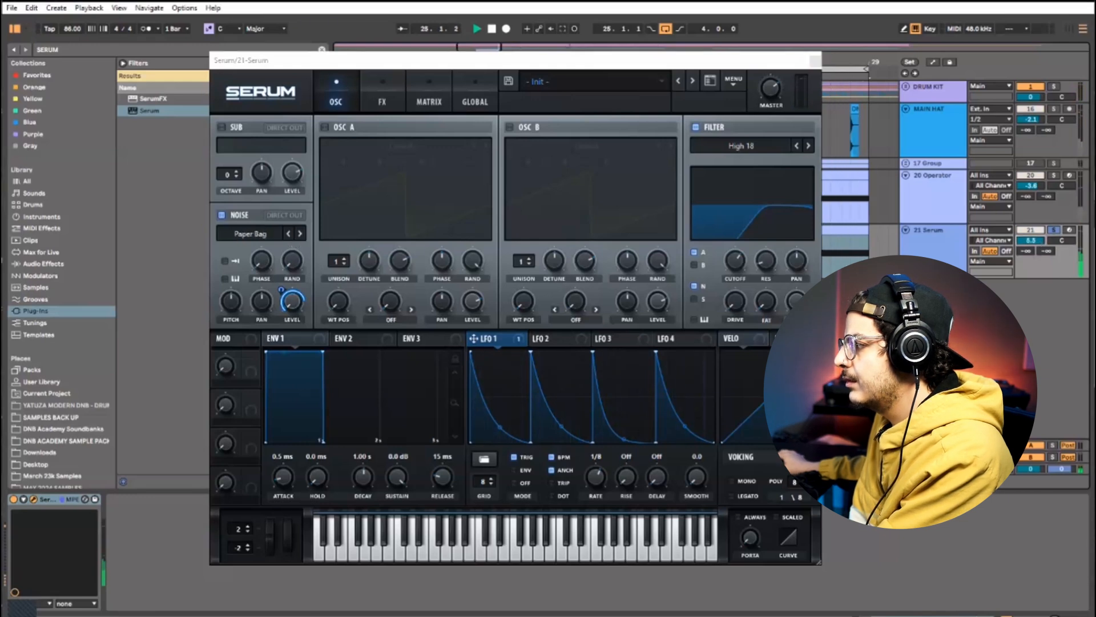
click(773, 81)
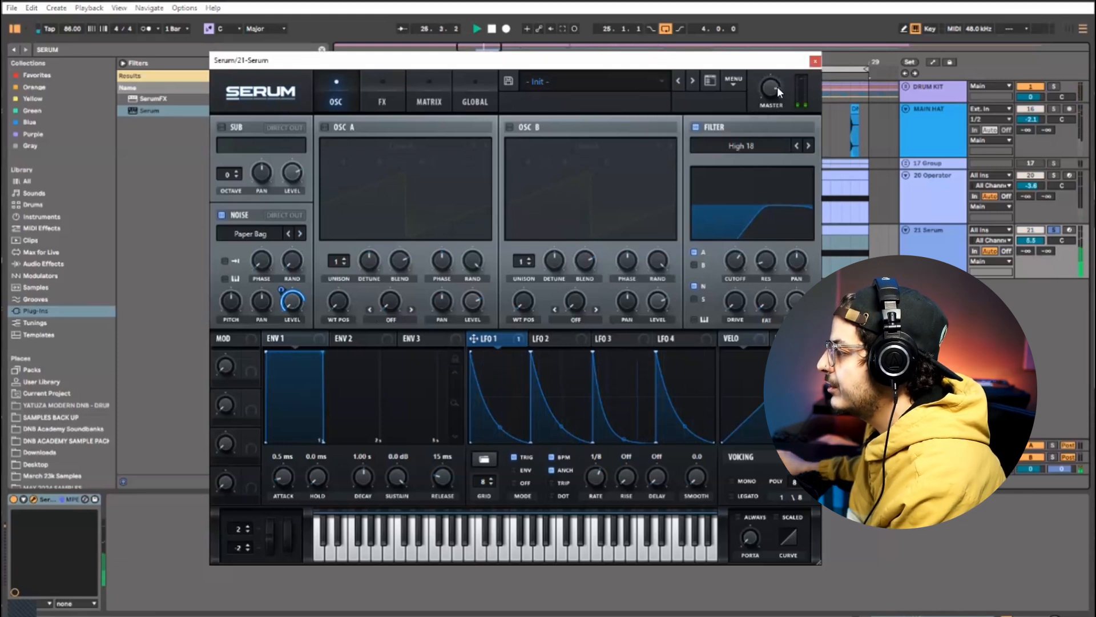
click(1055, 229)
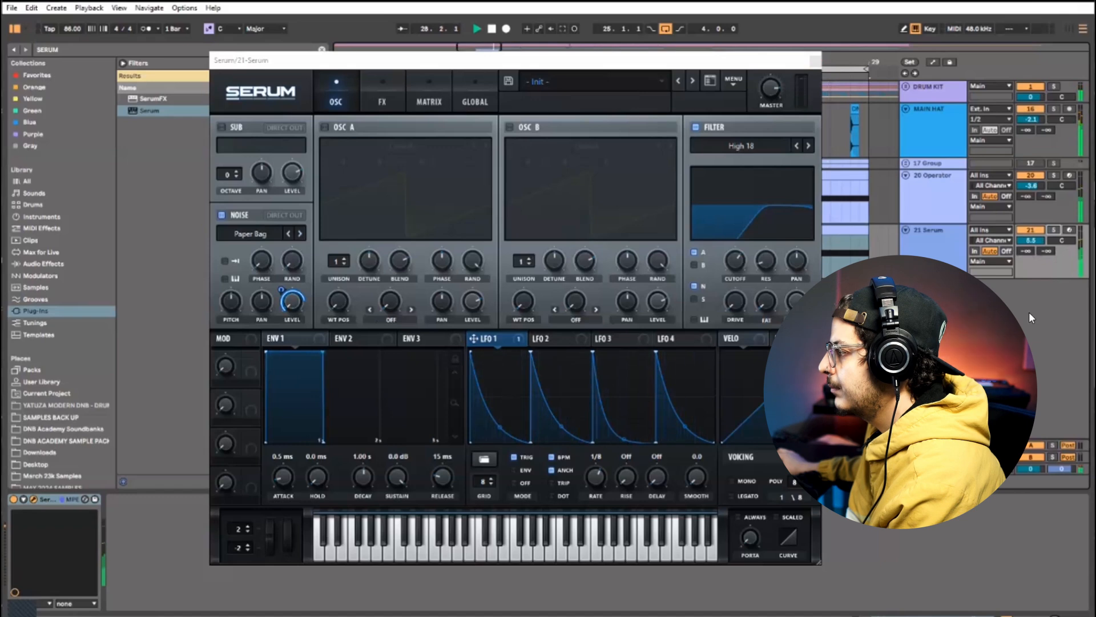
key(space)
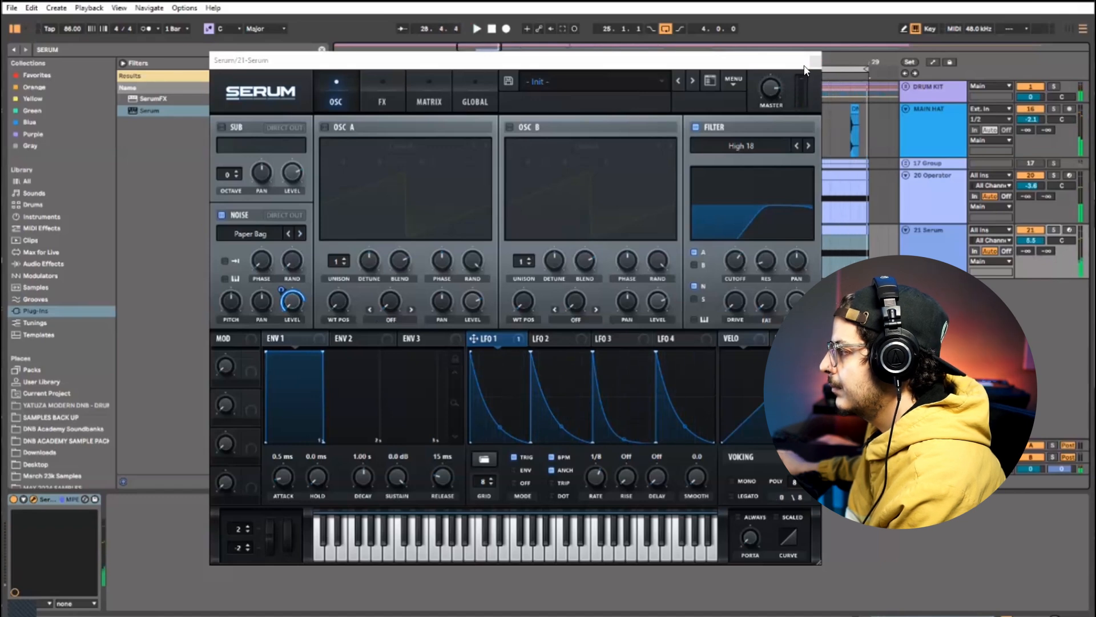
- Search the browser for TEXTURE and add the Texture plug-in to the 21 Serum track
click(108, 45)
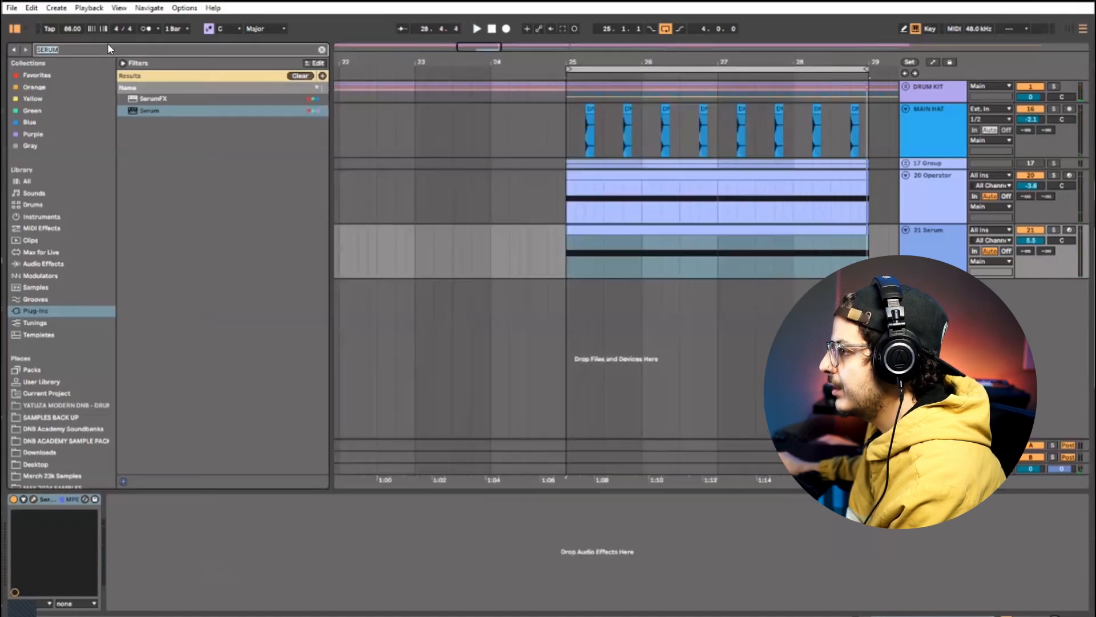
text(TEXTURE)
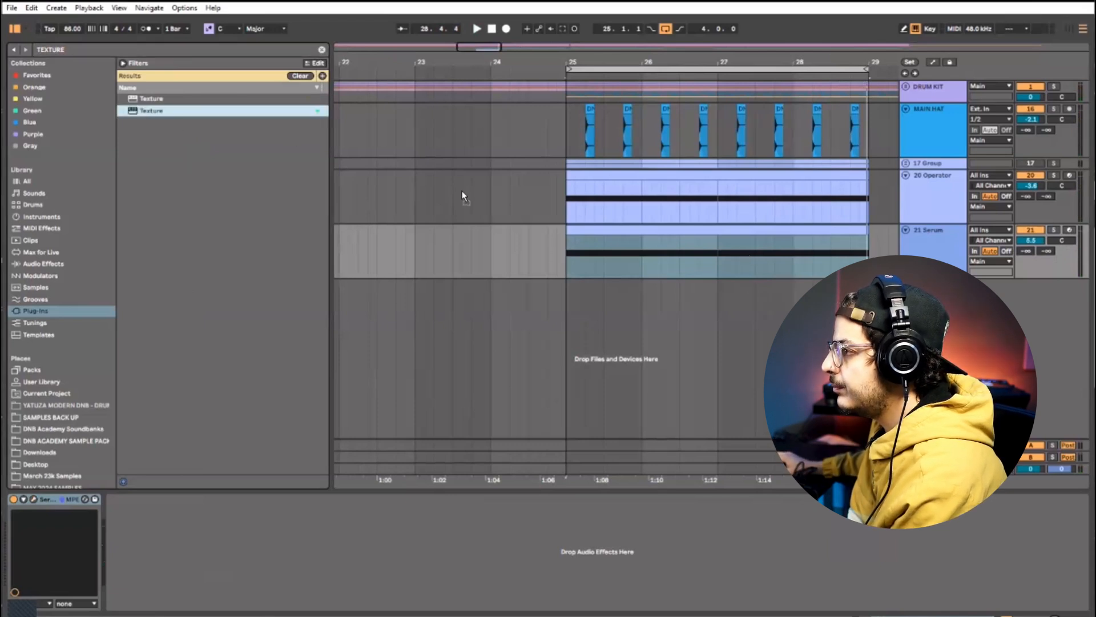
drag(463, 196, 649, 242)
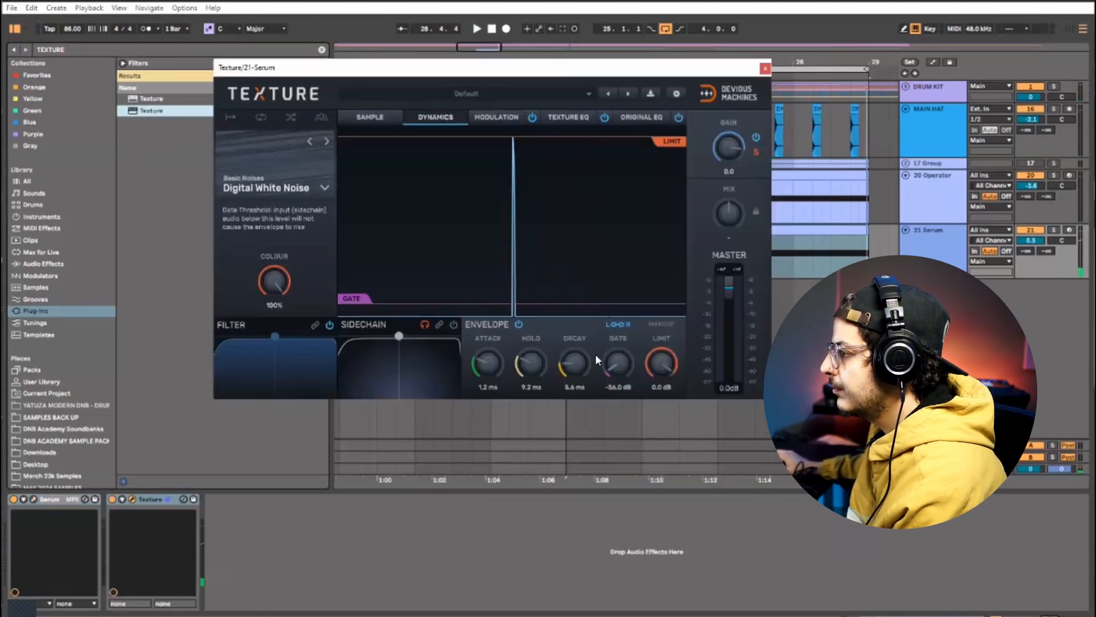
- Set Texture's gate to -37.8 dB and decay to 26 ms, and move its filter to the highest frequencies
drag(618, 362, 618, 322)
key(space)
drag(618, 364, 587, 350)
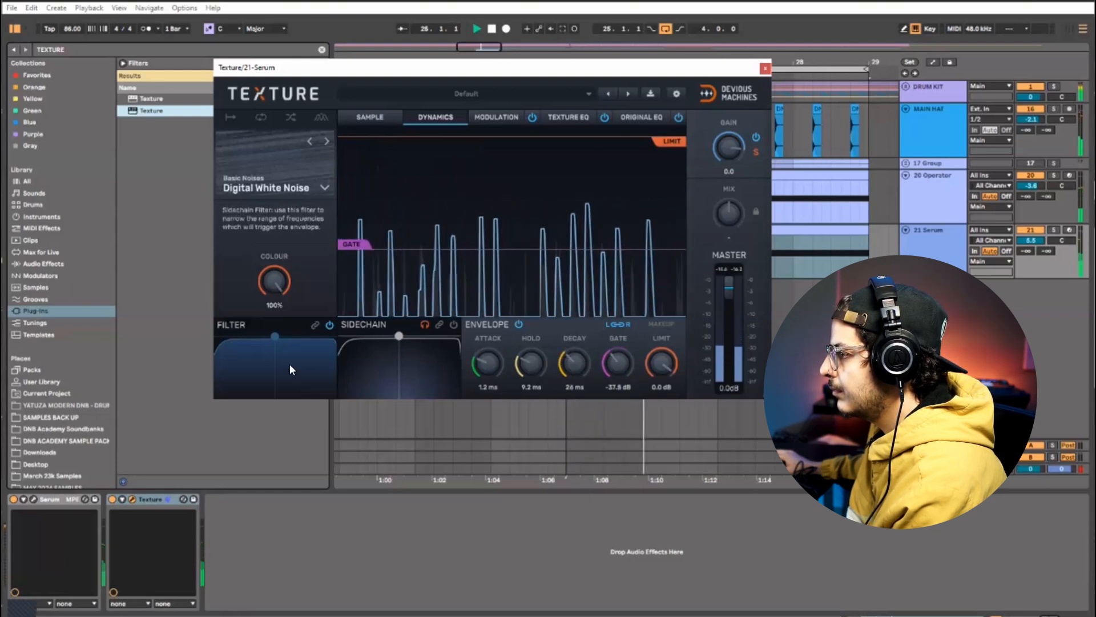
drag(275, 336, 333, 336)
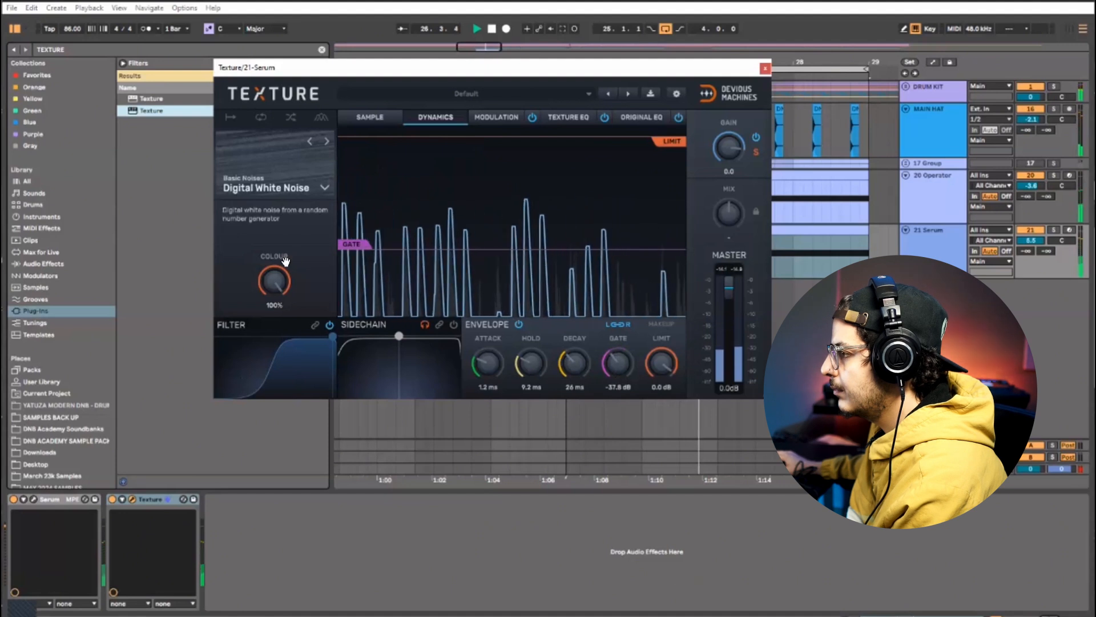
- Set Texture's mix to 12 Dry, then lengthen the decay and lower the filter point with the Serum track soloed
drag(729, 214, 729, 166)
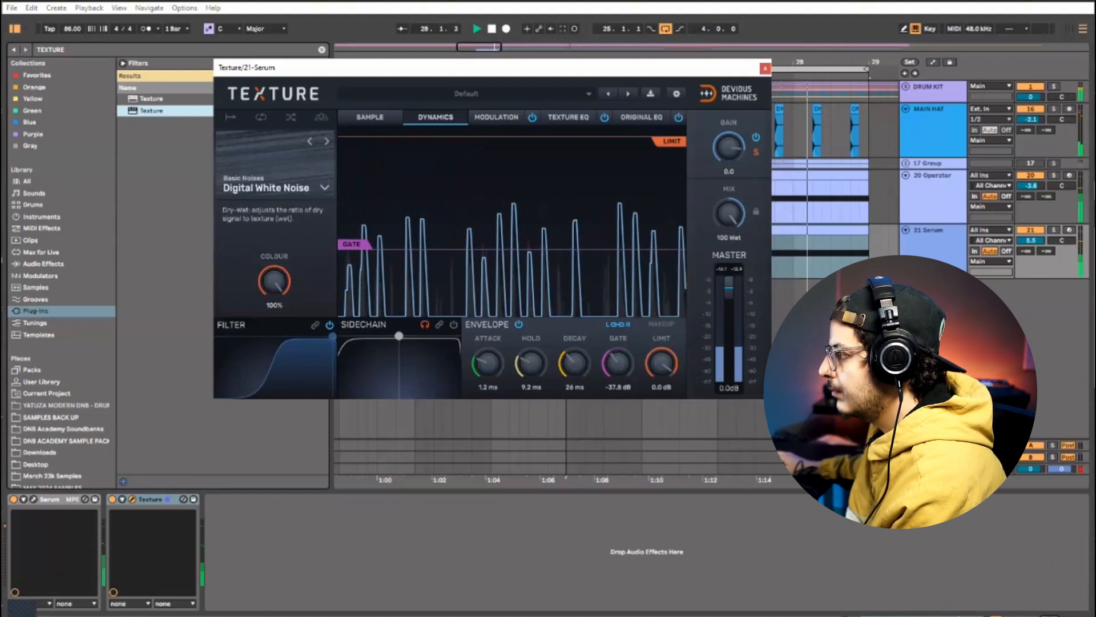
drag(730, 214, 729, 263)
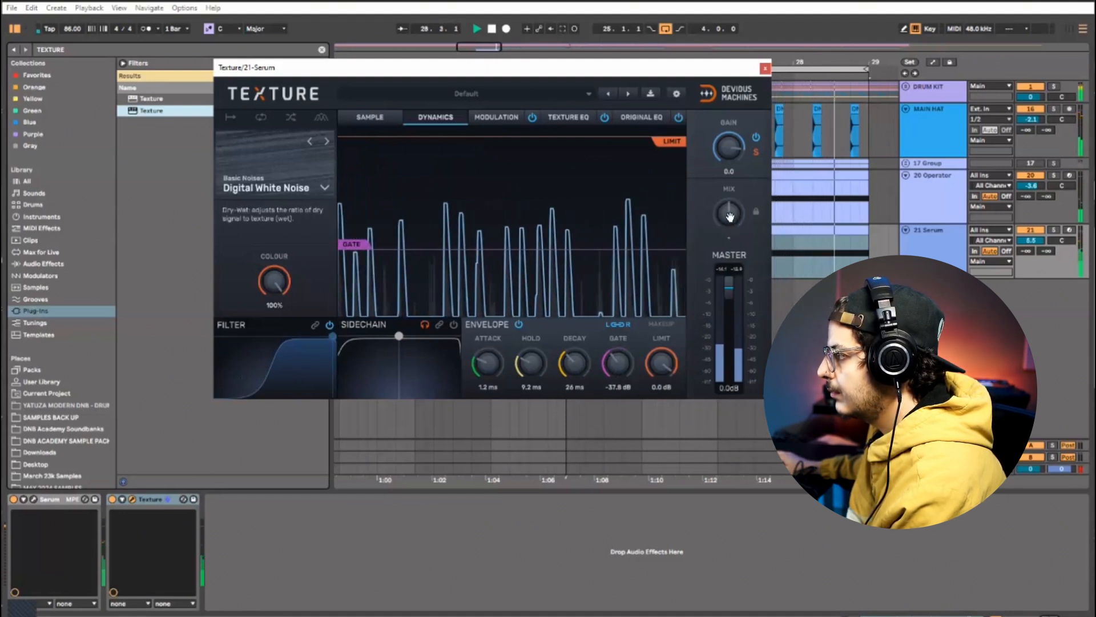
click(1054, 231)
drag(582, 366, 582, 355)
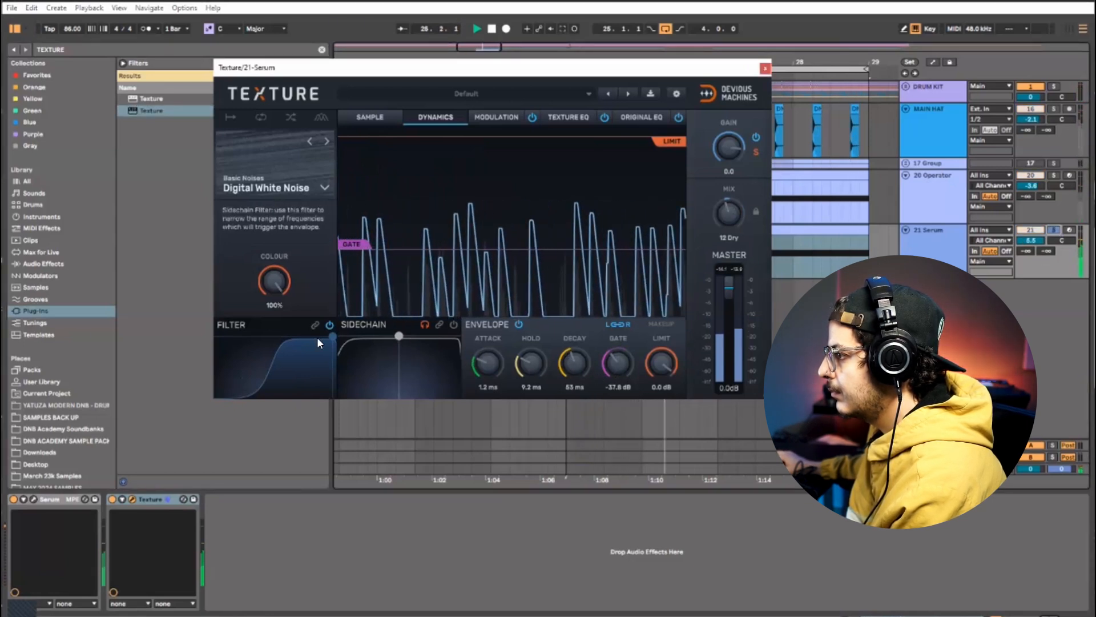
drag(333, 335, 332, 362)
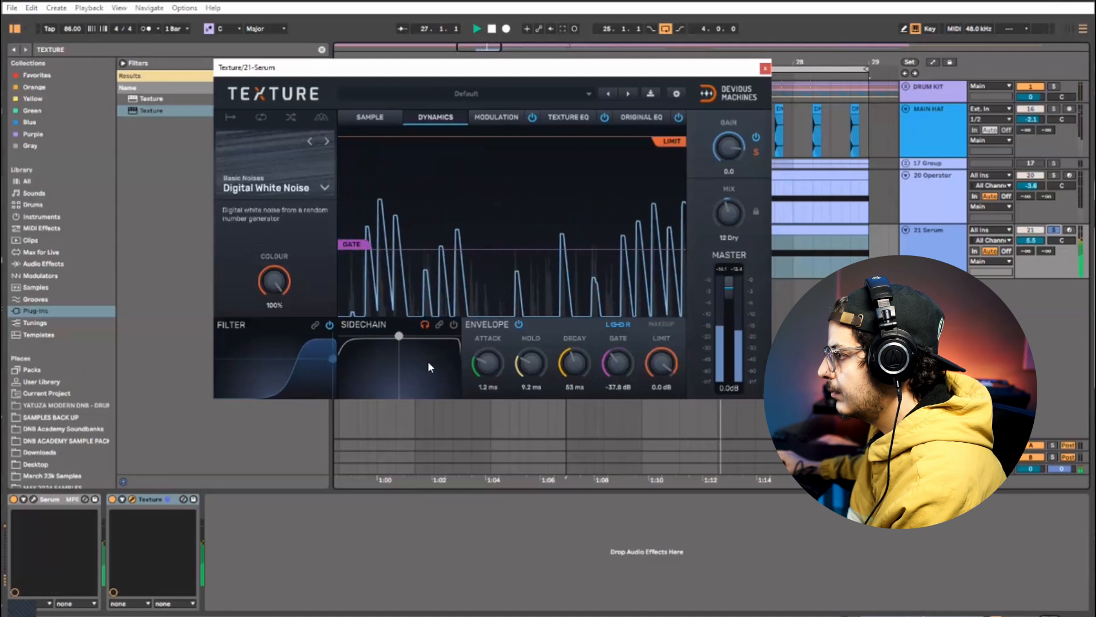
- Set Texture's gate to -48.5 dB and decay to 22 ms, then unsolo the Serum track and close the plug-in window
drag(356, 259, 357, 290)
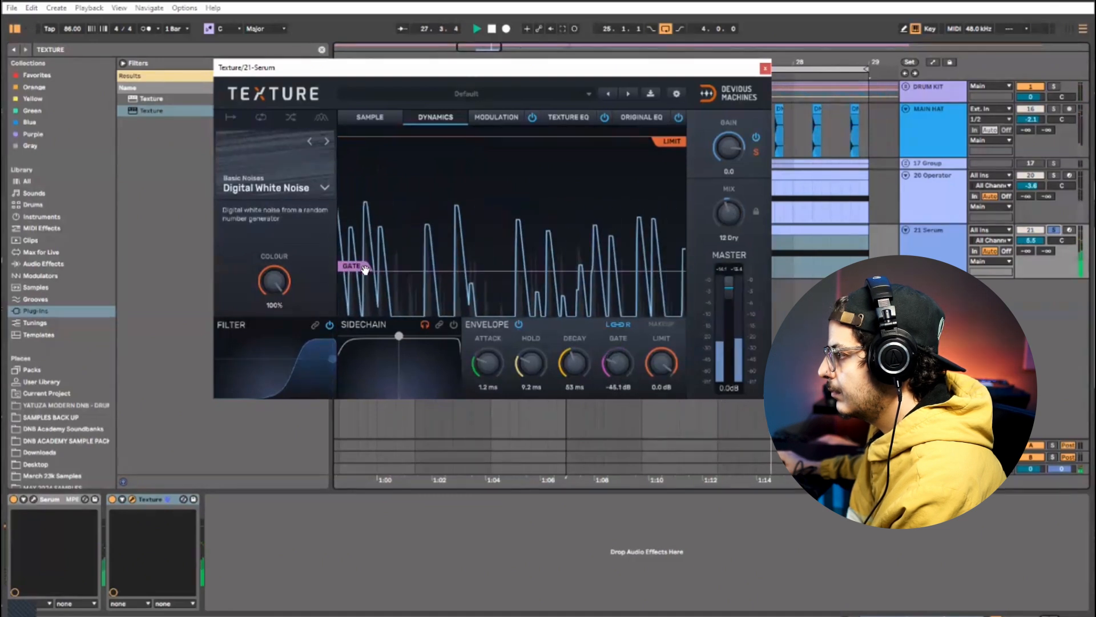
drag(561, 366, 561, 394)
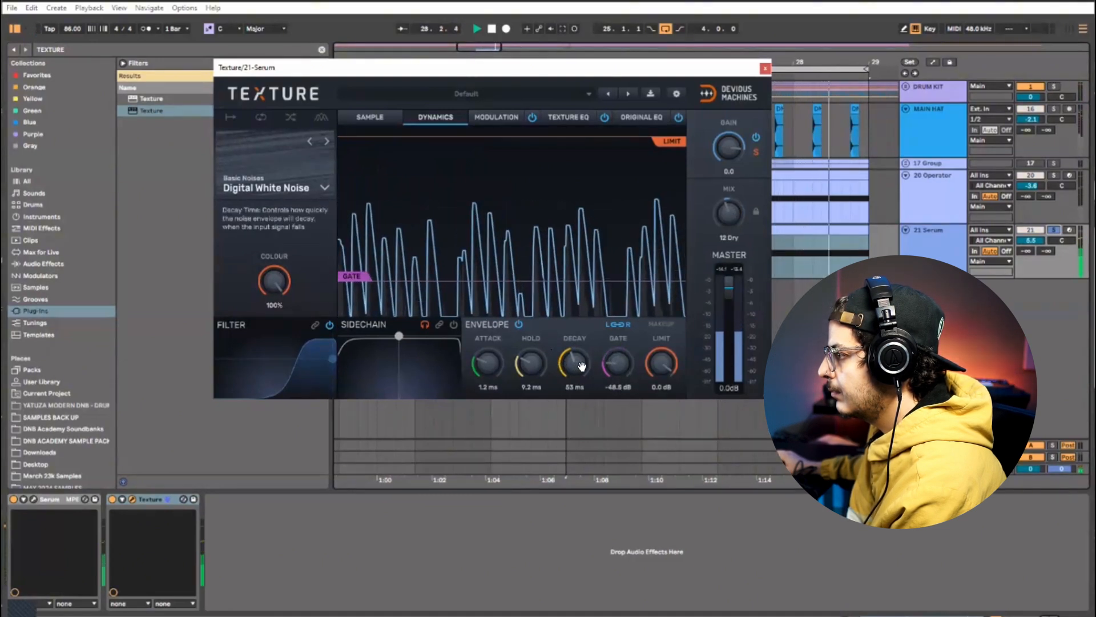
click(1054, 230)
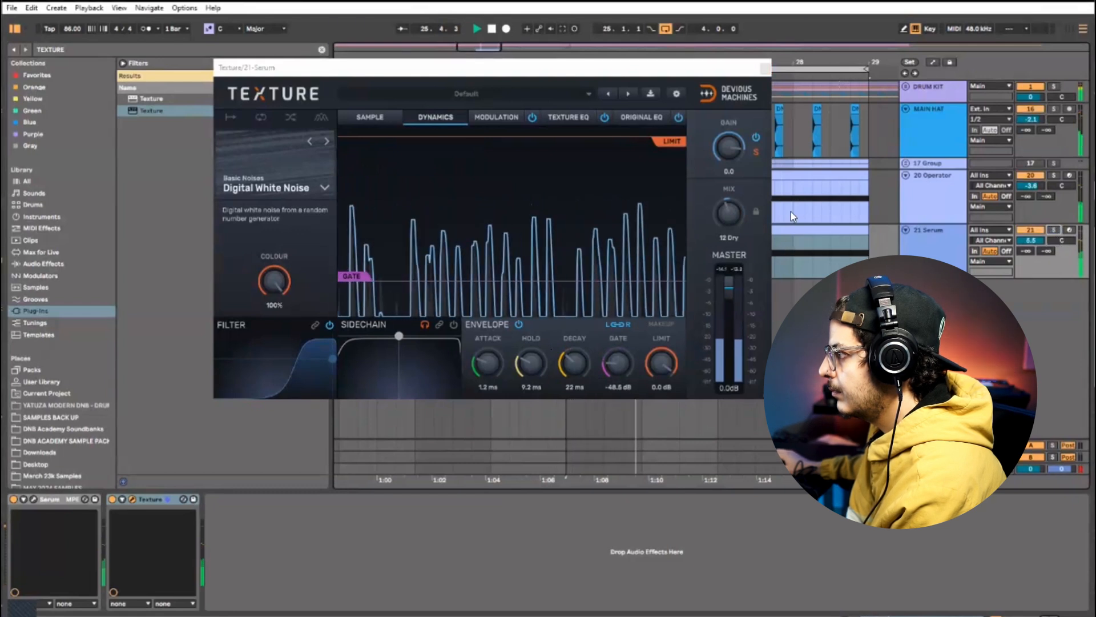
click(765, 68)
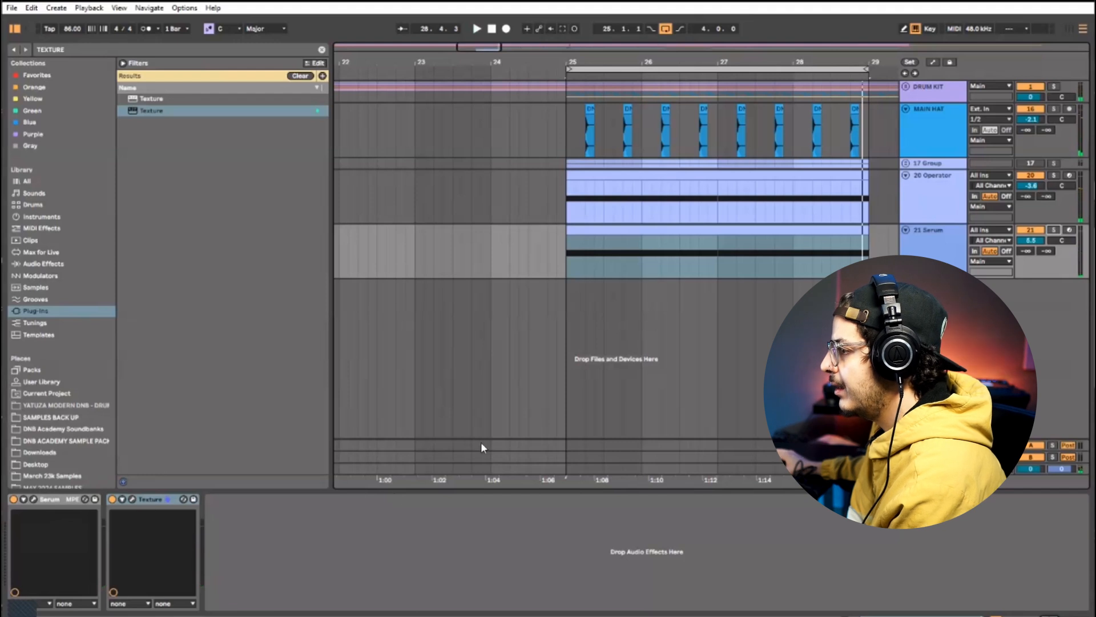
- Open Serum on the 21 Serum track, switch its noise sample to Squeeky from Organics, and play the track soloed
click(954, 253)
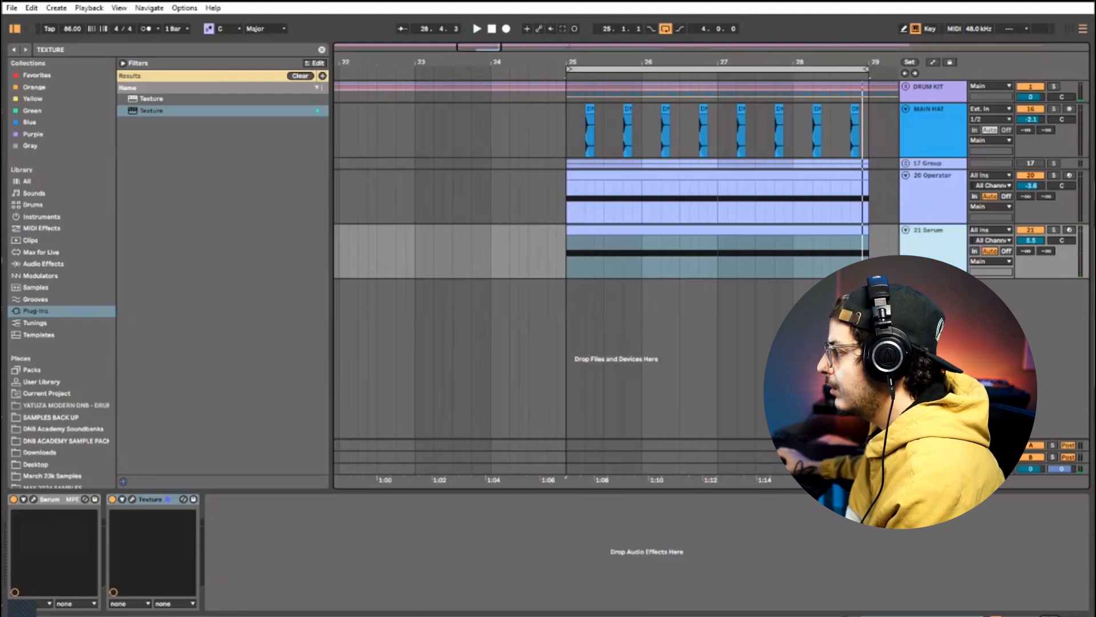
click(33, 498)
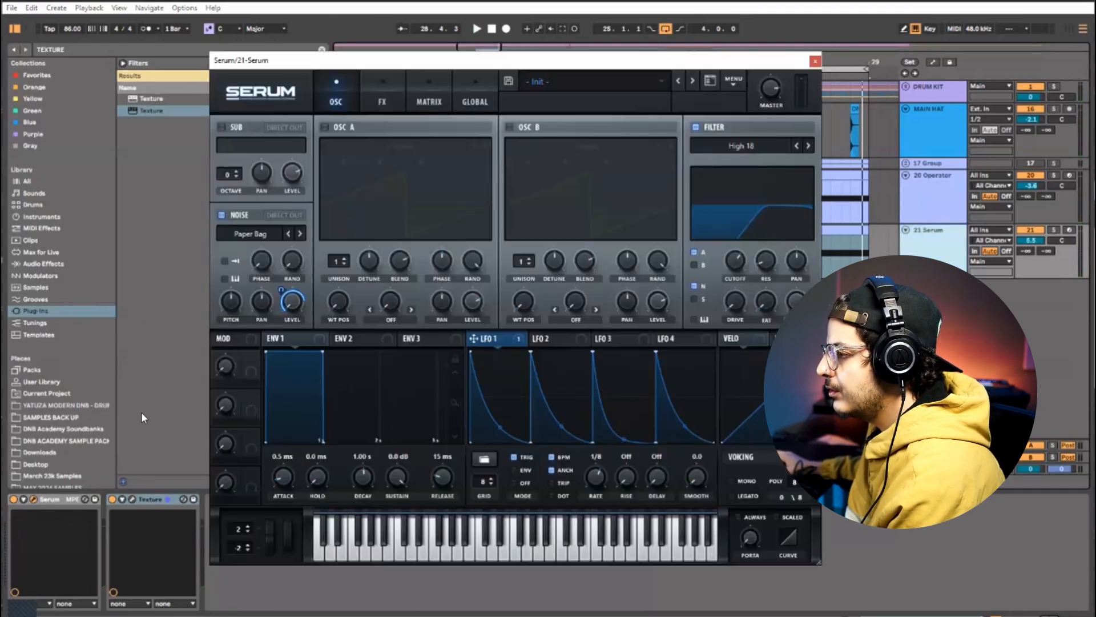
click(258, 234)
mouse_move(300, 340)
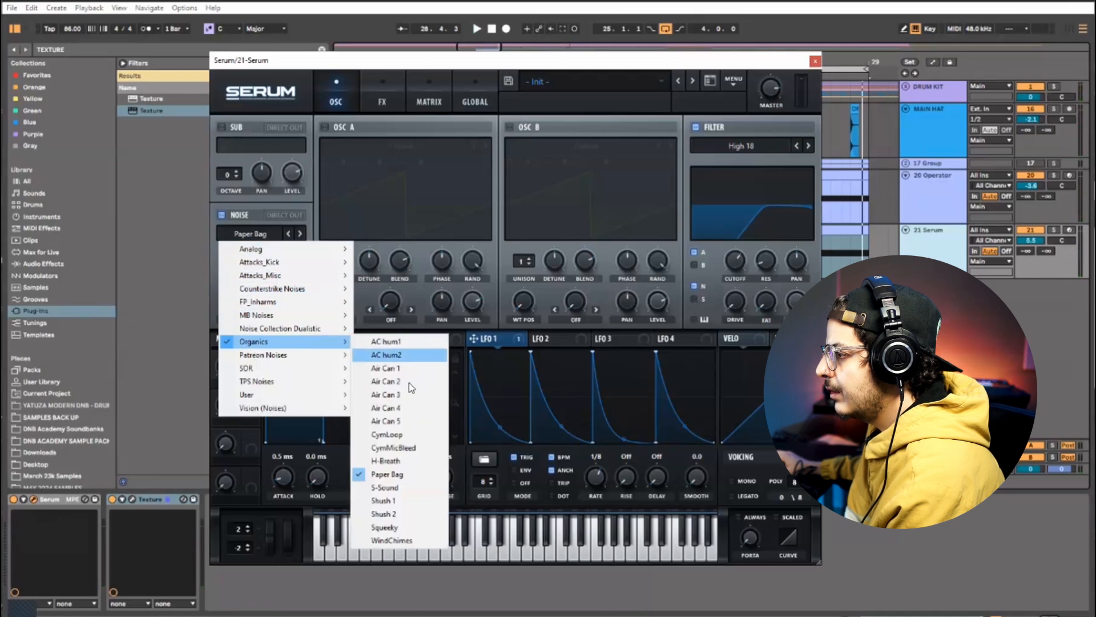
click(386, 527)
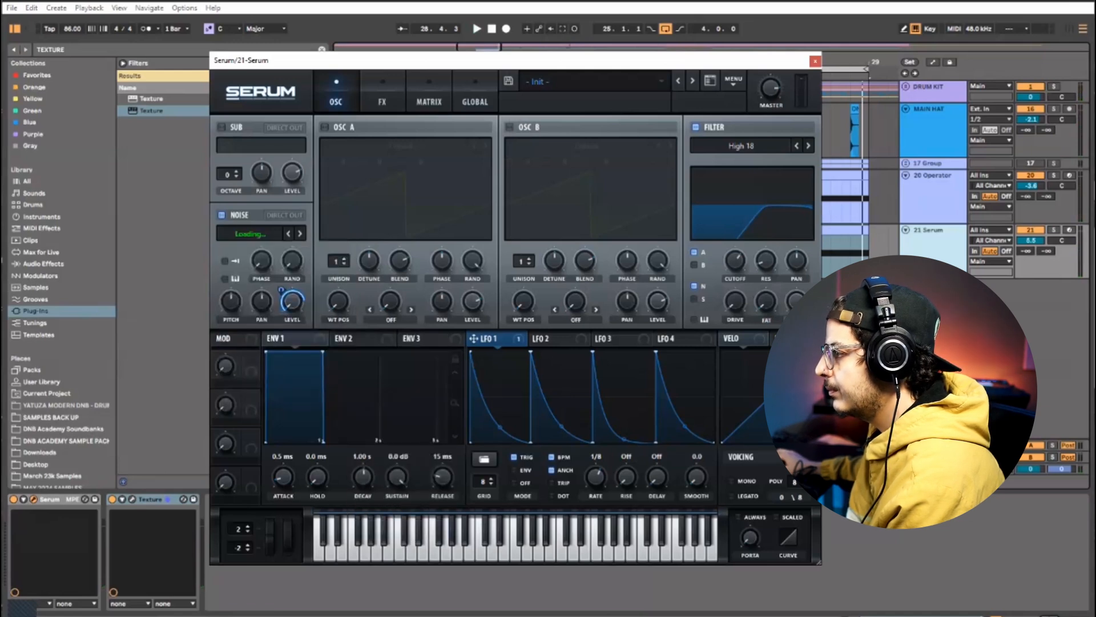
click(1053, 230)
key(space)
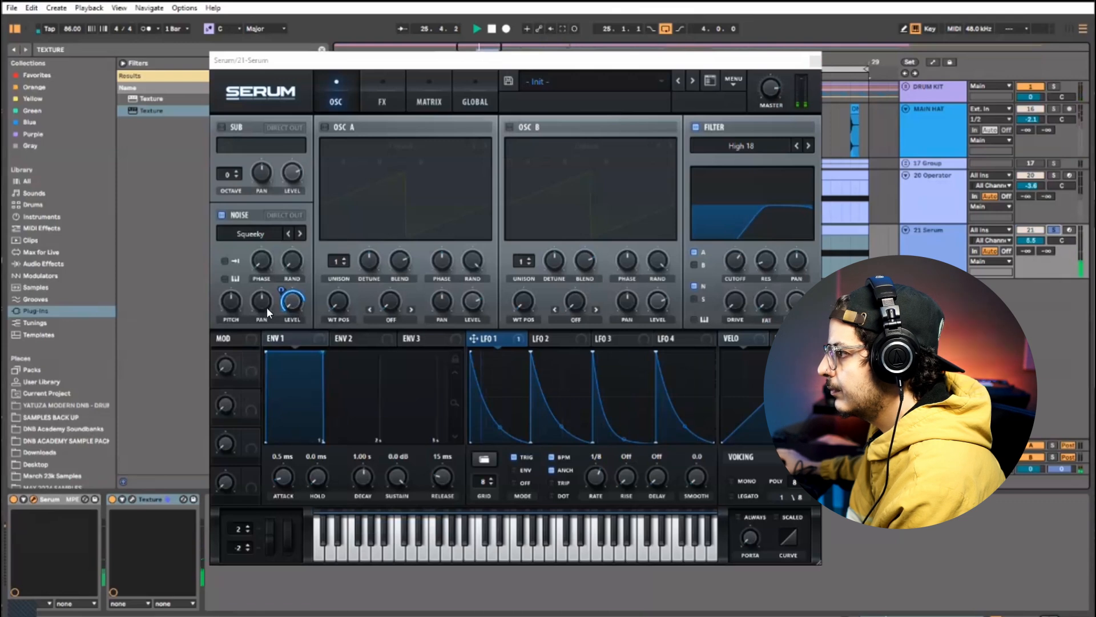
- Adjust Serum's noise pitch to 46% and assign LFO 2 to modulate it
drag(225, 304, 252, 341)
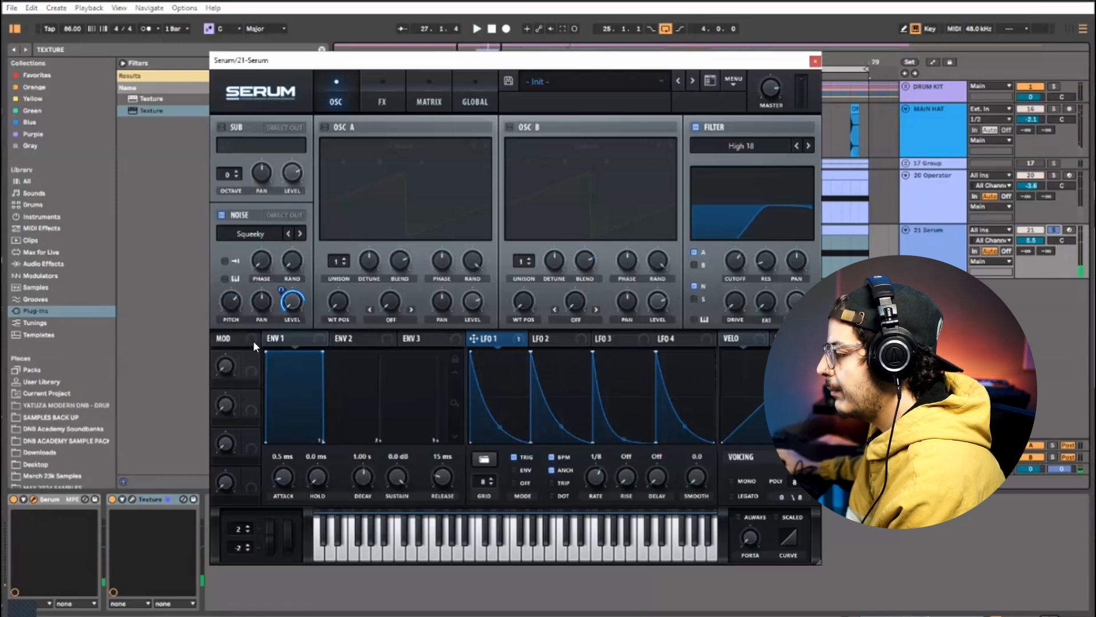
click(556, 338)
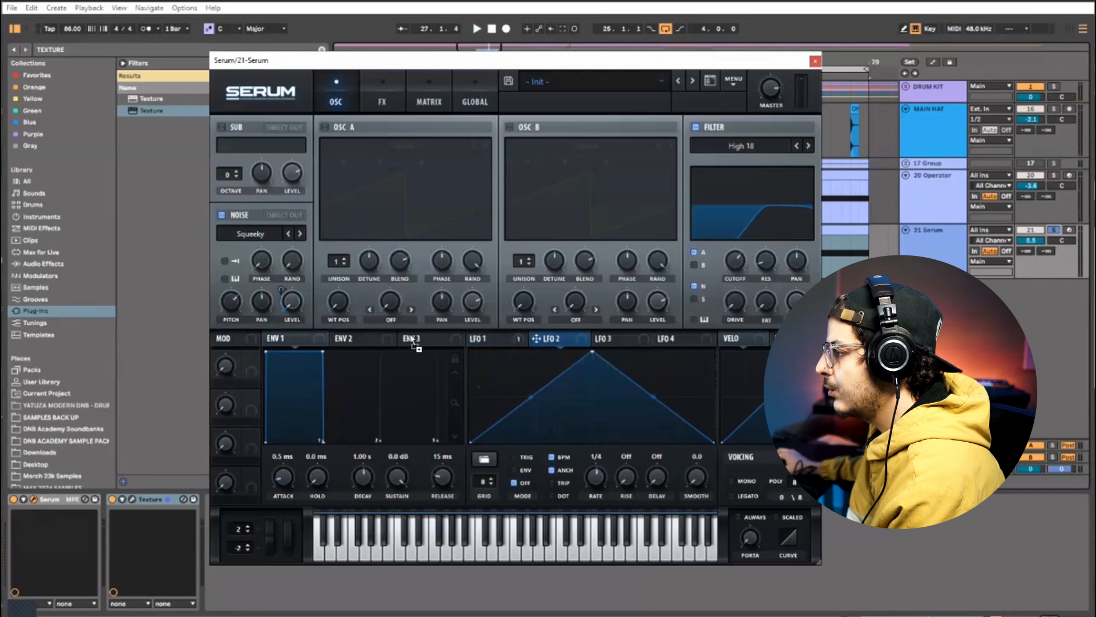
mouse_move(230, 317)
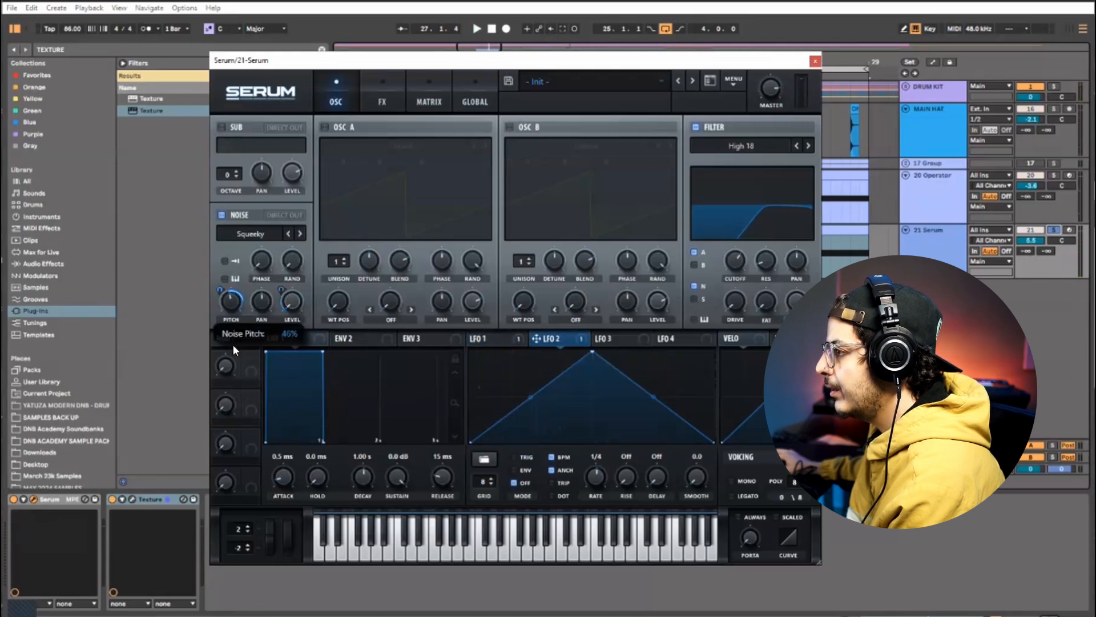
- Set LFO 2 to Trig mode at a one-bar rate and filter drive to 24%, then unsolo the Serum track and set its volume to 3.8
click(521, 456)
key(space)
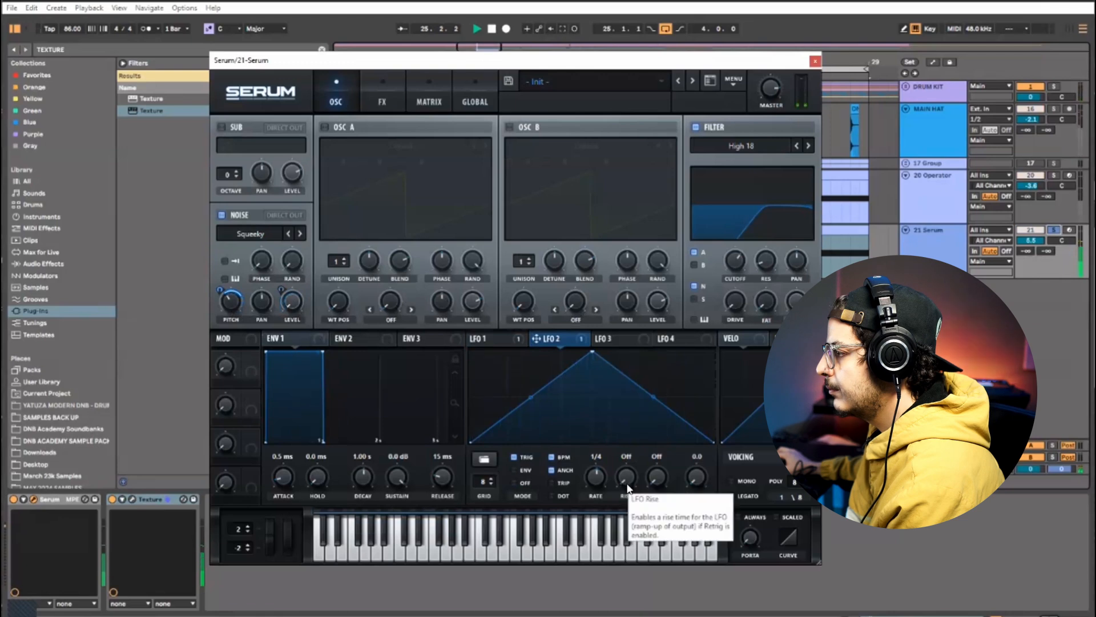
drag(595, 478, 597, 495)
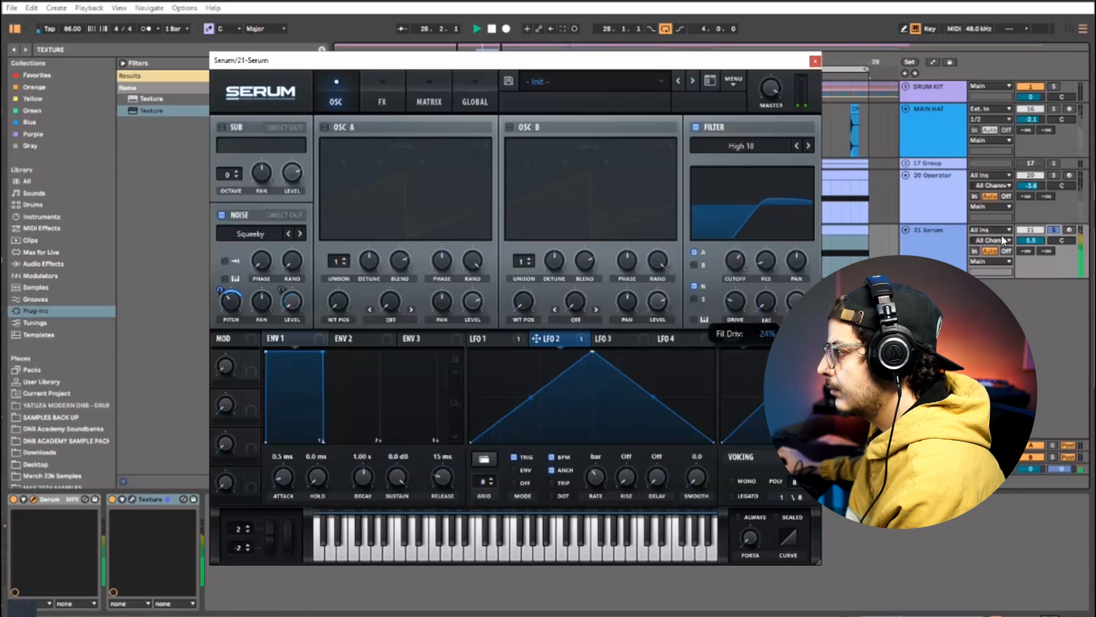
click(1053, 231)
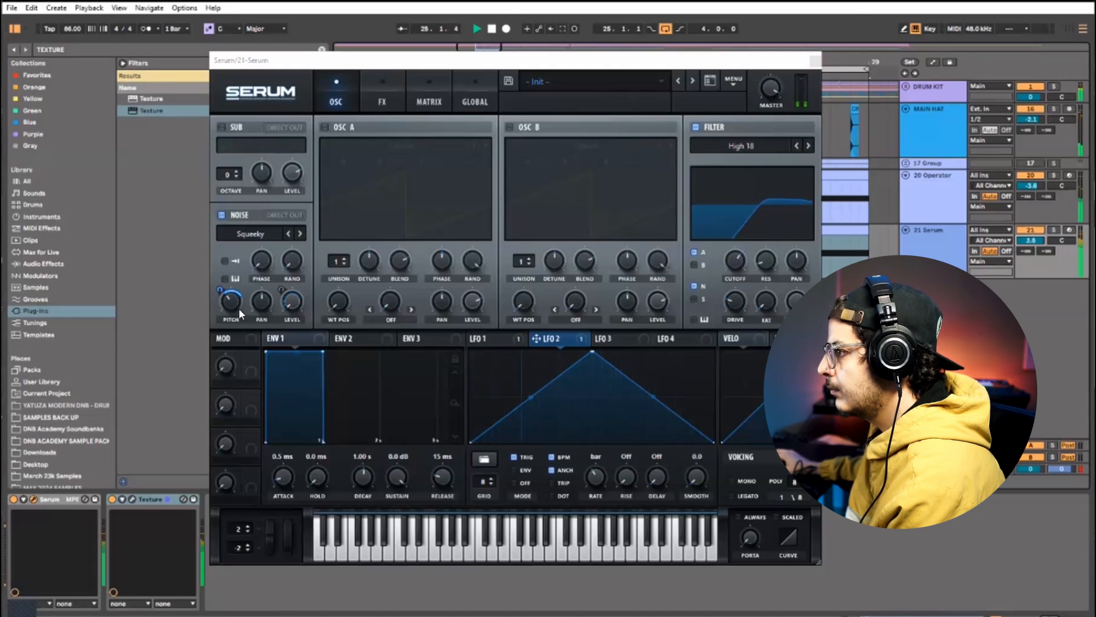
click(294, 260)
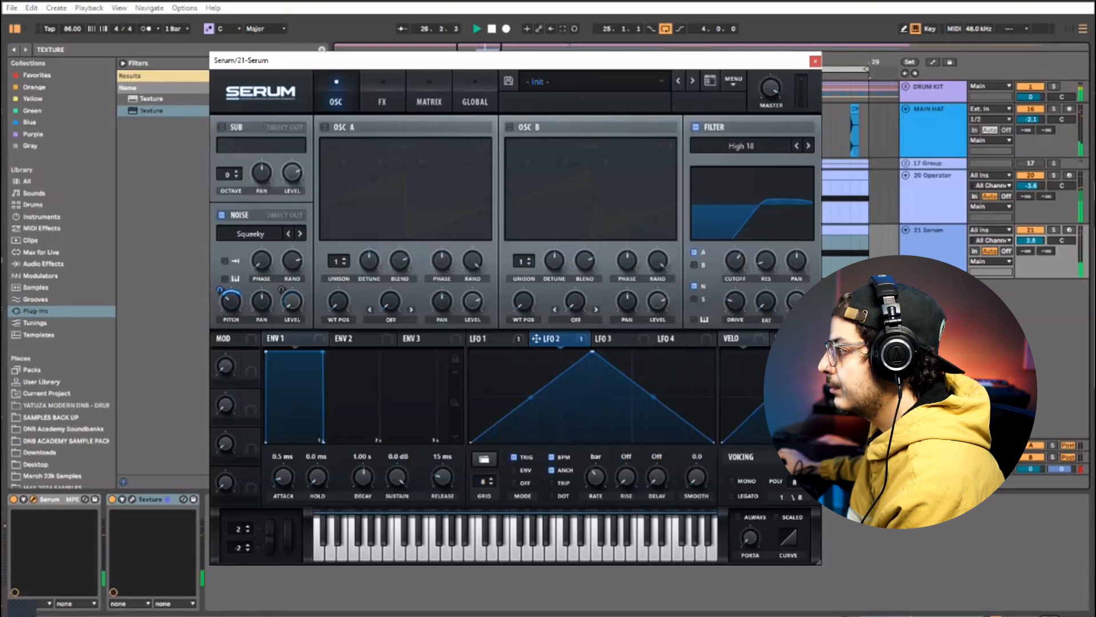
- Raise the midpoints of LFO 1's decay curves for fuller, straighter slopes, then stop playback and close the Serum window
click(509, 337)
drag(625, 436, 628, 420)
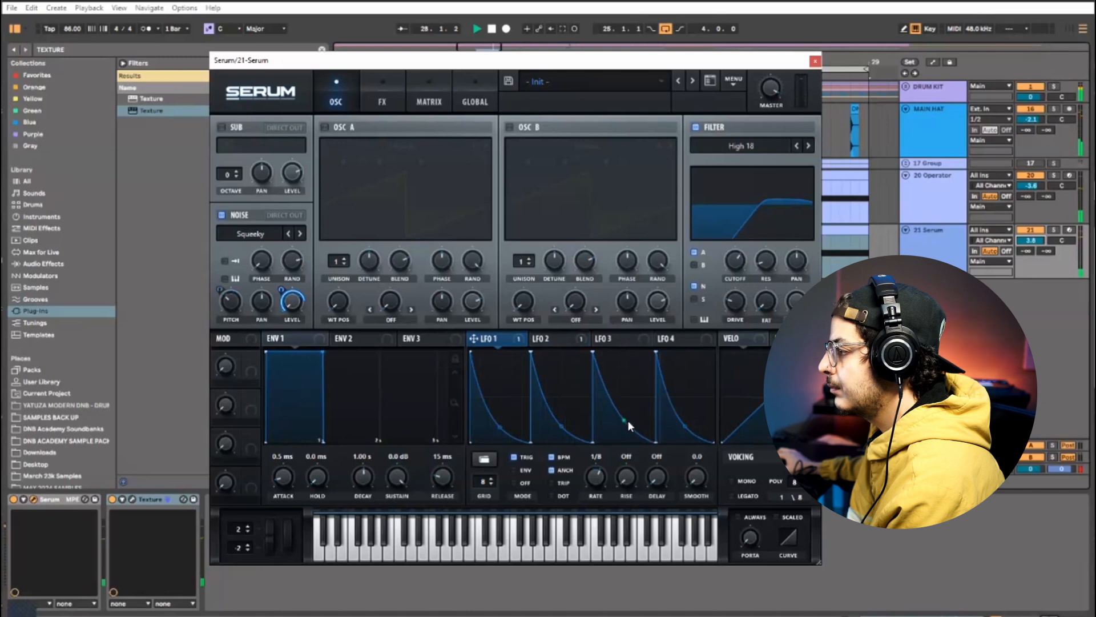
drag(556, 421, 507, 417)
drag(680, 425, 690, 416)
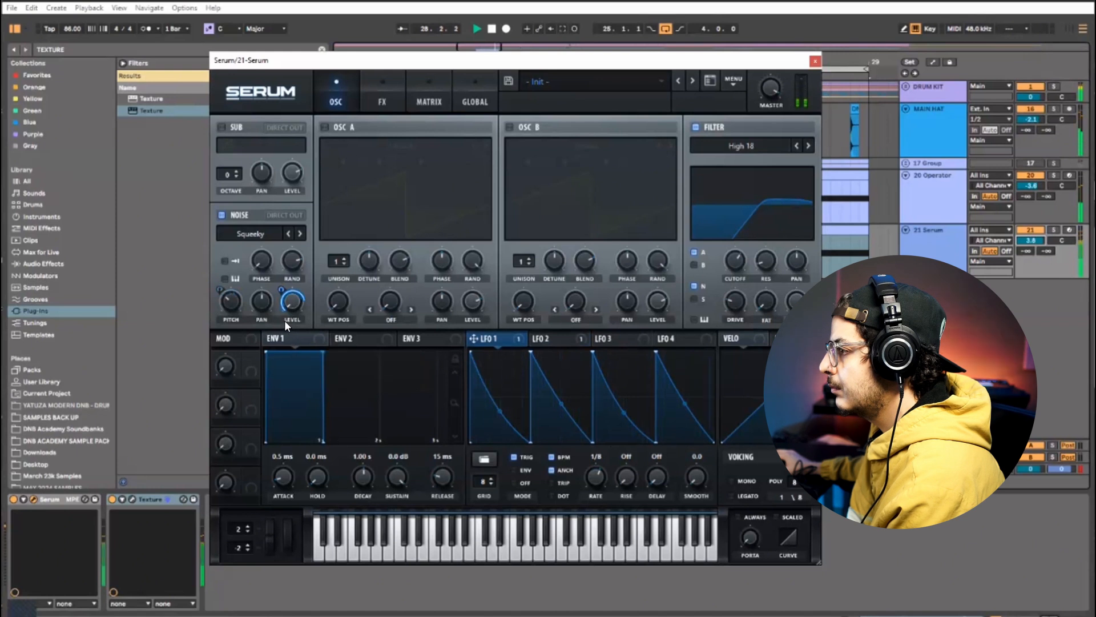
key(space)
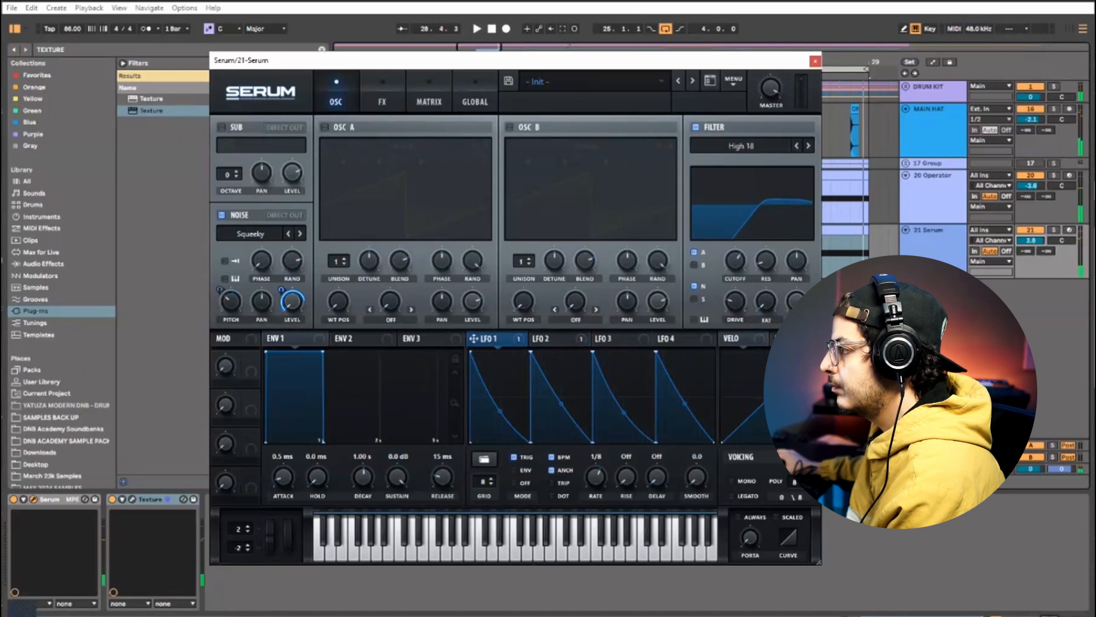
click(815, 61)
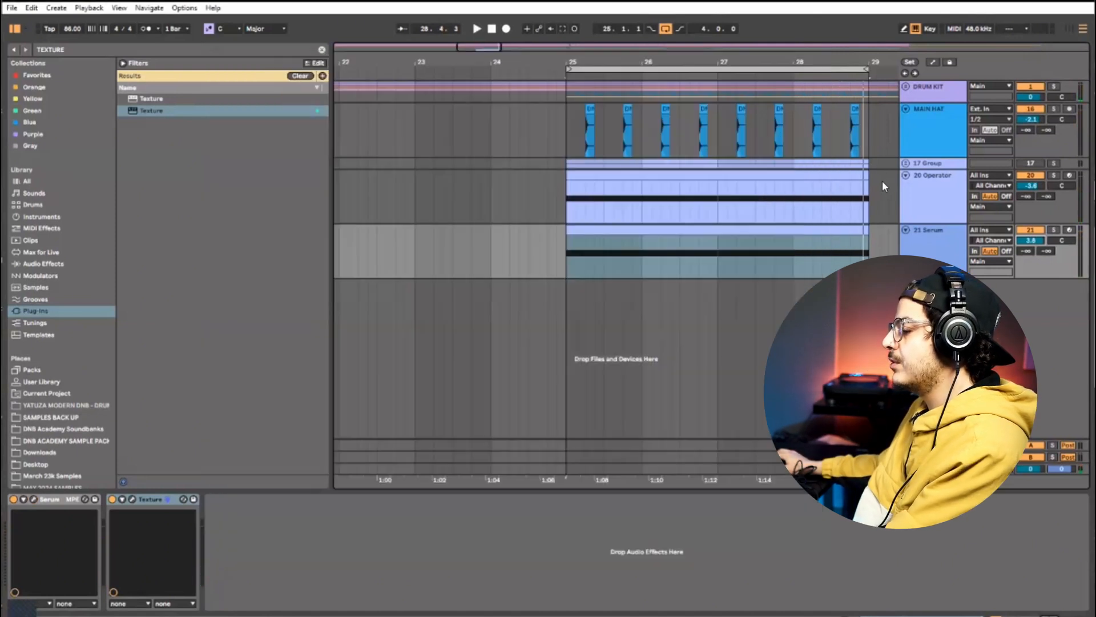